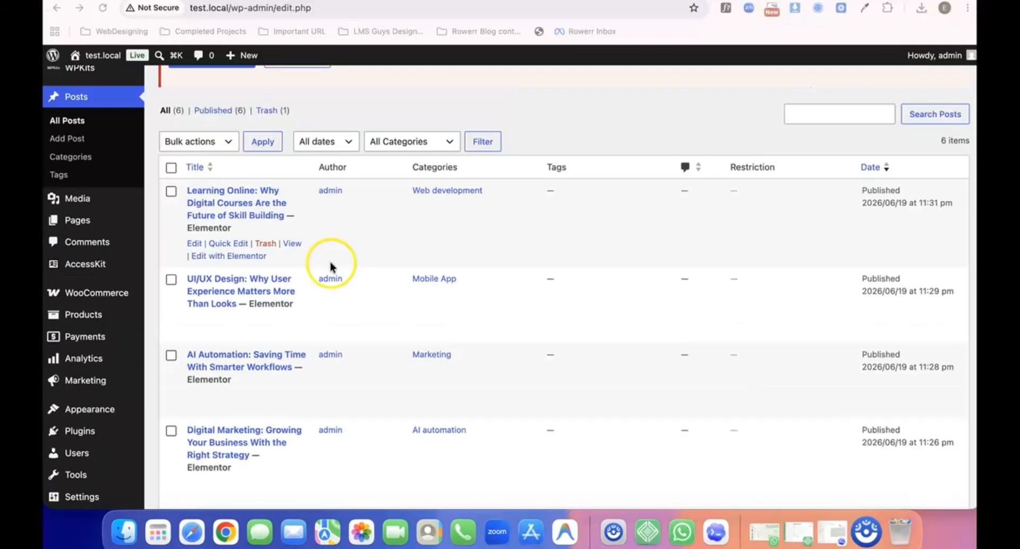
# - View the post "Learning Online: Why Digital Courses Are the Future of Skill Building" in an incognito window and close it
pyautogui.scroll(-2, 273, 198)
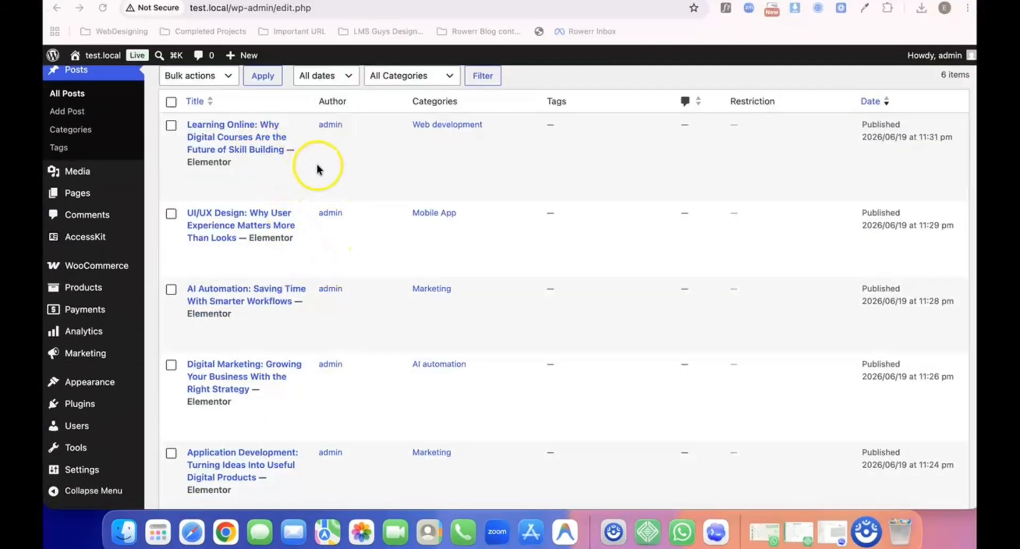
pyautogui.rightClick(290, 177)
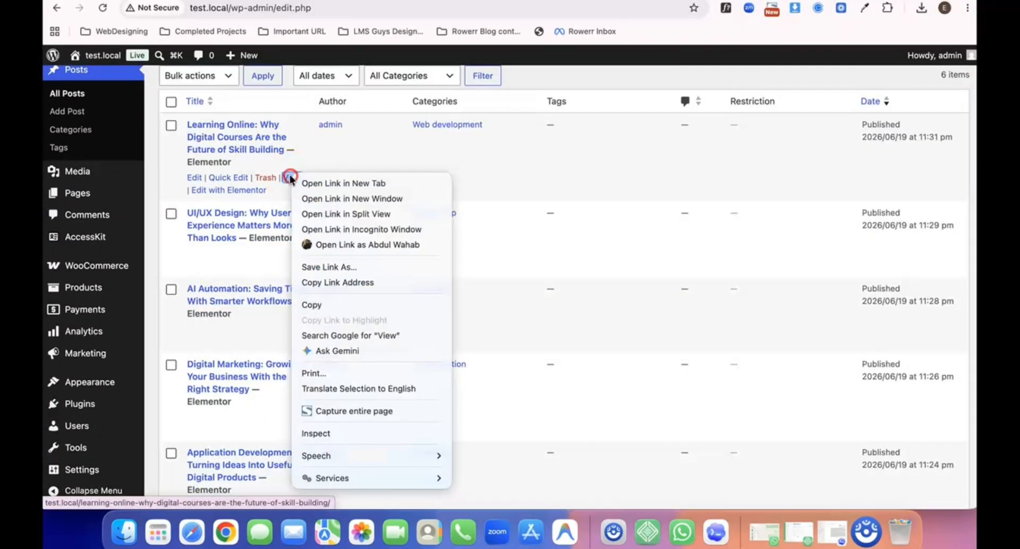
pyautogui.click(352, 229)
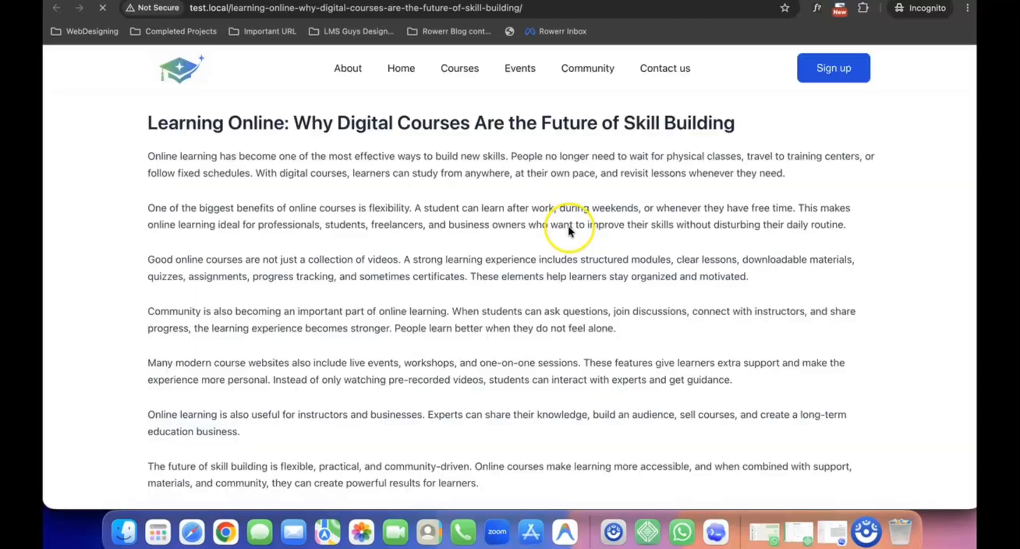
pyautogui.scroll(-6, 432, 249)
pyautogui.scroll(5, 428, 250)
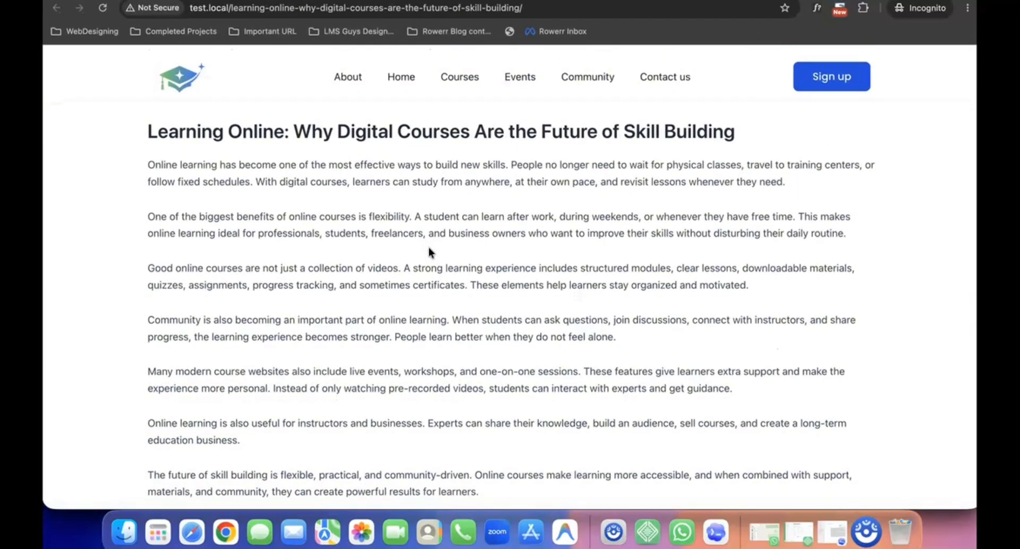
pyautogui.press('super+w')
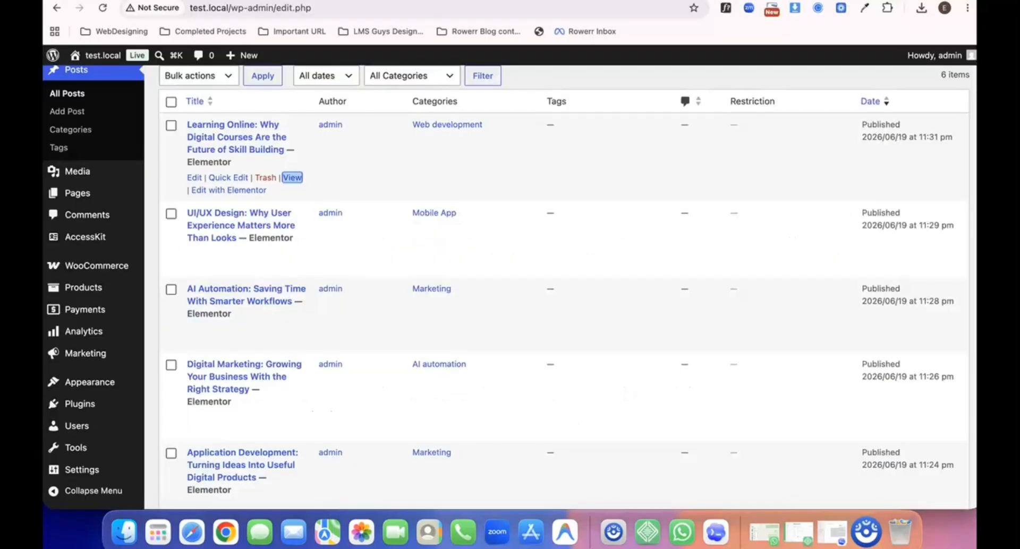
# - View the post "Digital Marketing: Growing Your Business With the Right Strategy" in an incognito window and return to the post list
pyautogui.scroll(-1, 326, 201)
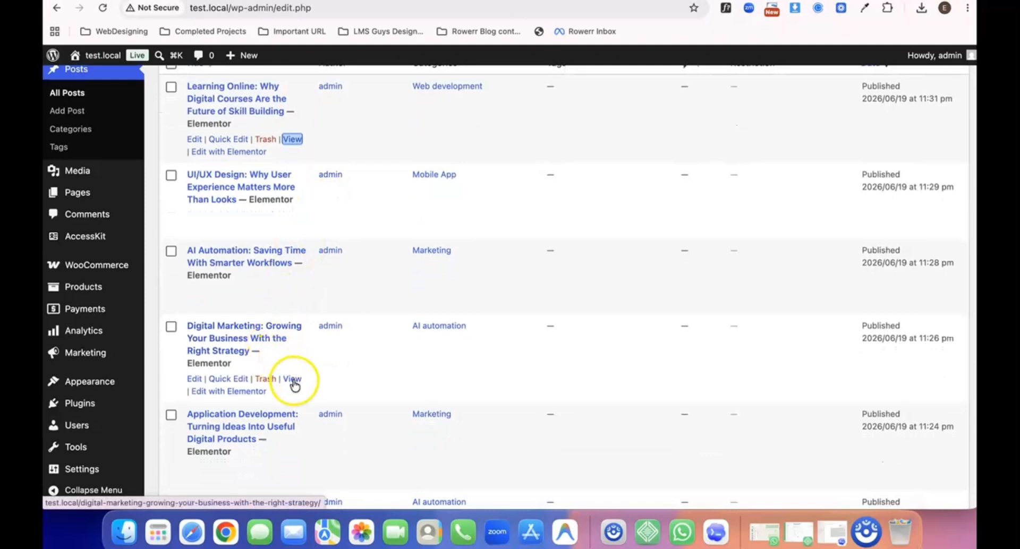
pyautogui.rightClick(291, 379)
pyautogui.click(363, 246)
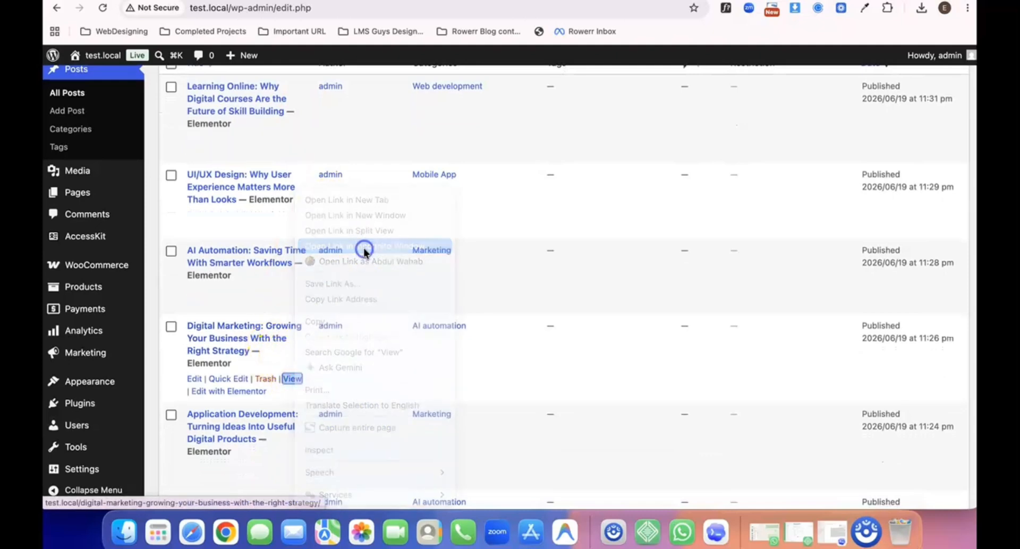
pyautogui.scroll(-3, 379, 234)
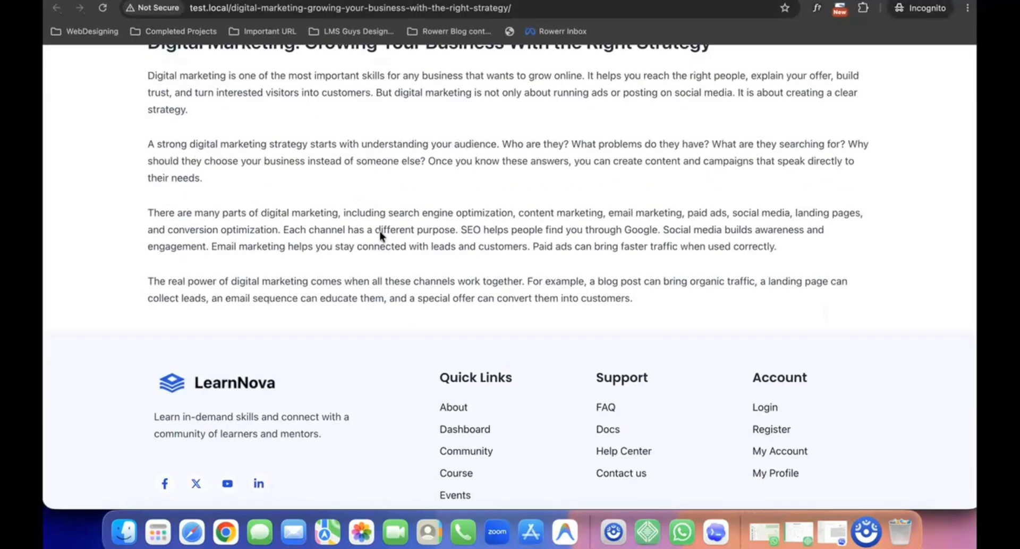
pyautogui.scroll(3, 380, 235)
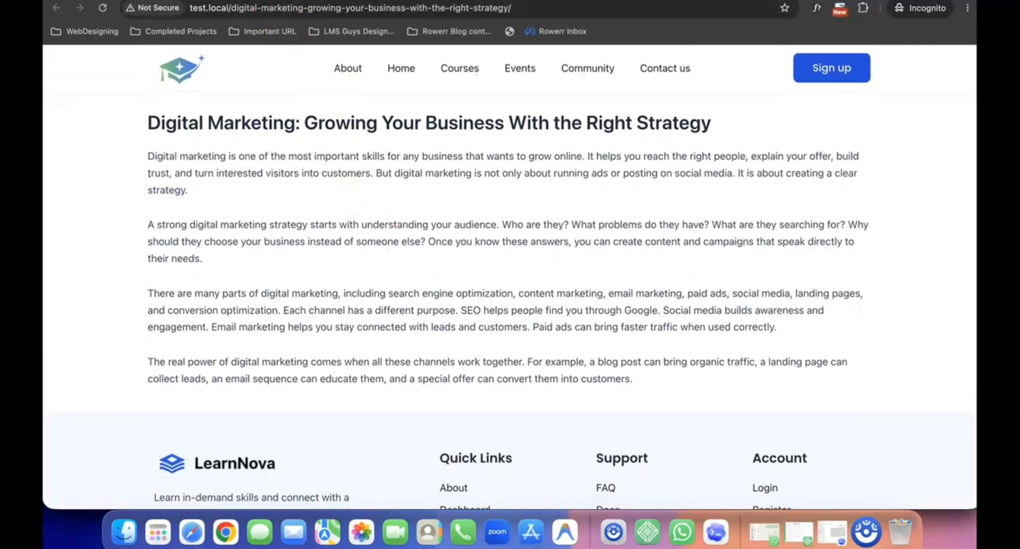
pyautogui.click(257, 0)
pyautogui.scroll(3, 251, 242)
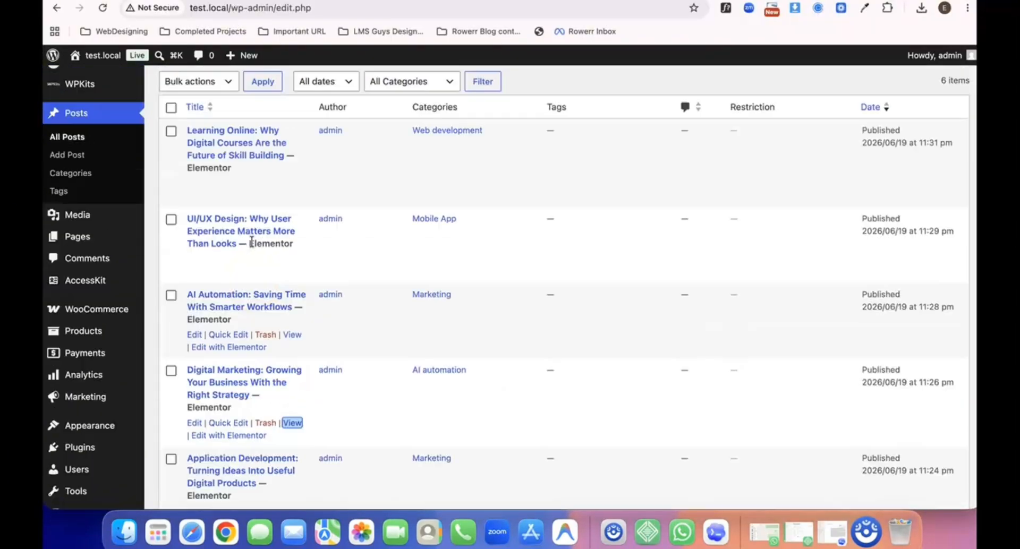
# - Look over the published posts and the AccessKit content rules list
pyautogui.scroll(-1, 251, 242)
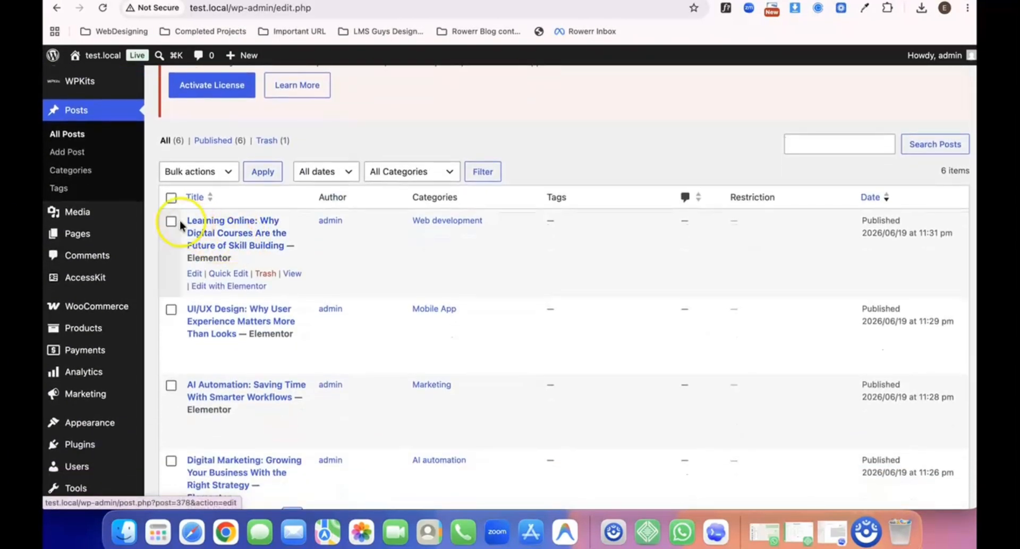
pyautogui.scroll(-2, 261, 268)
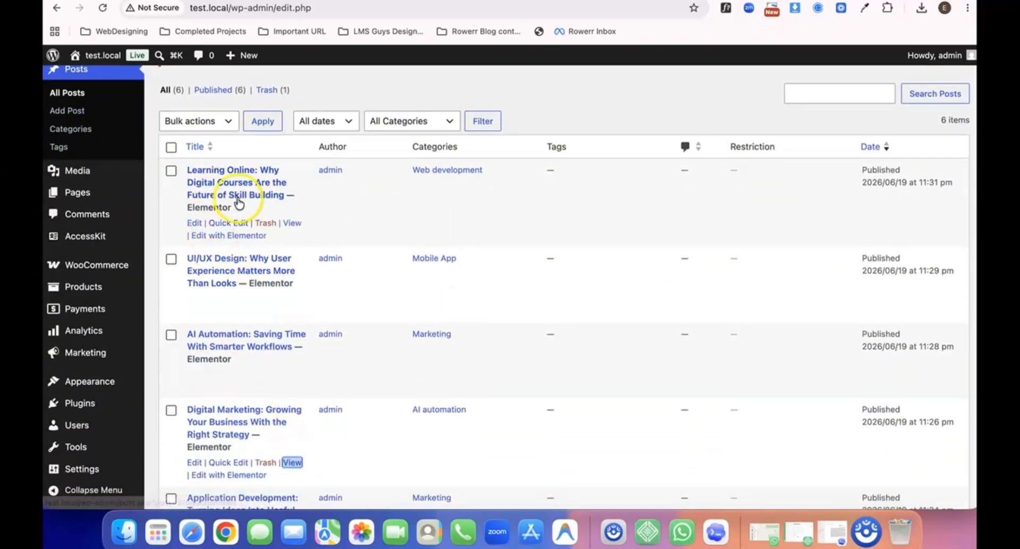
pyautogui.click(327, 216)
pyautogui.scroll(1, 329, 216)
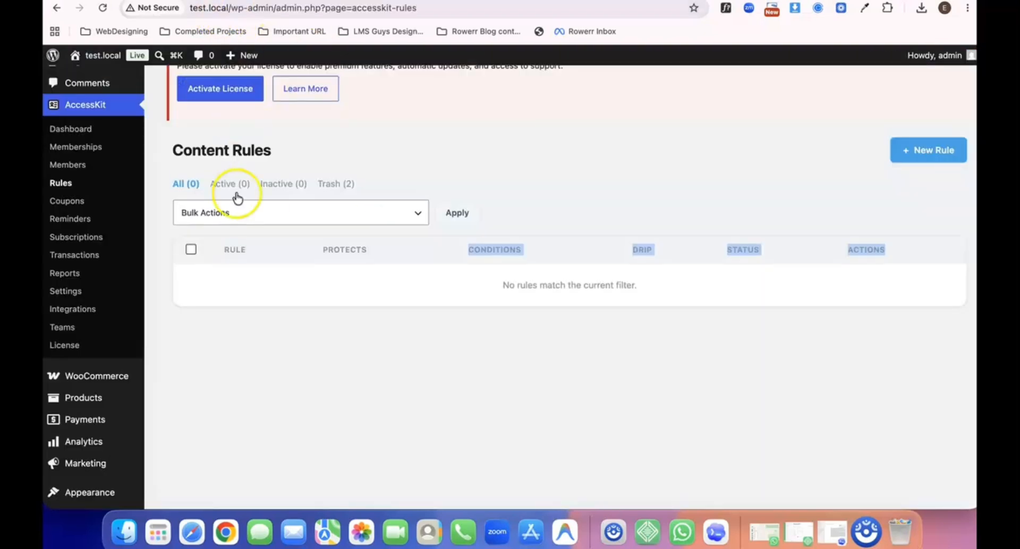
pyautogui.scroll(-2, 136, 303)
pyautogui.scroll(3, 133, 295)
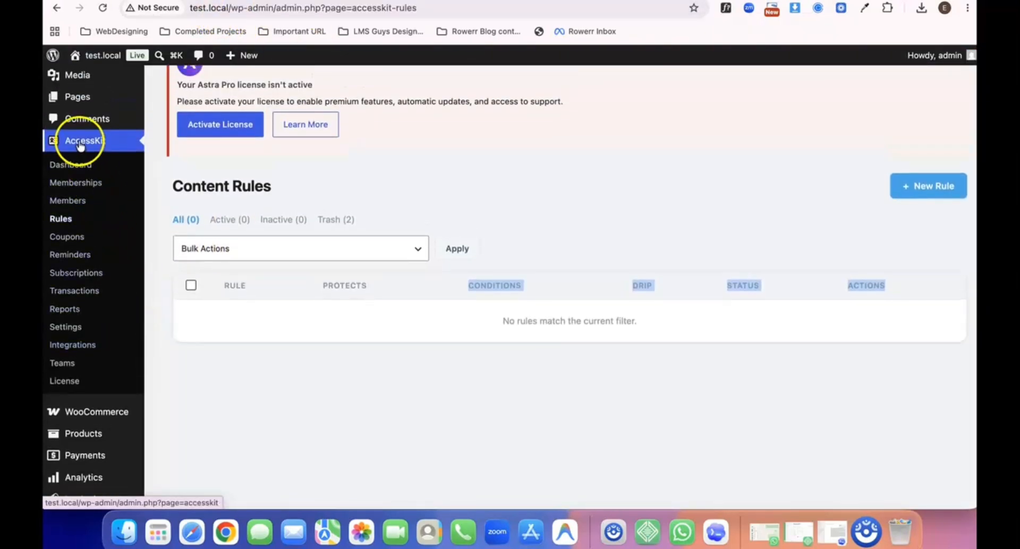
# - Review the AccessKit memberships list and open the AI membership for editing
pyautogui.click(70, 187)
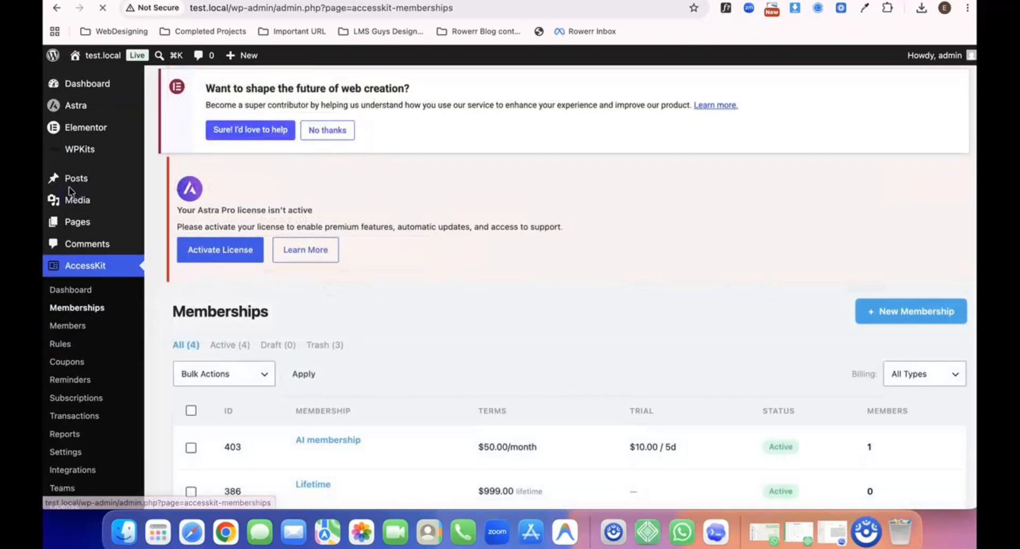
pyautogui.scroll(-3, 217, 297)
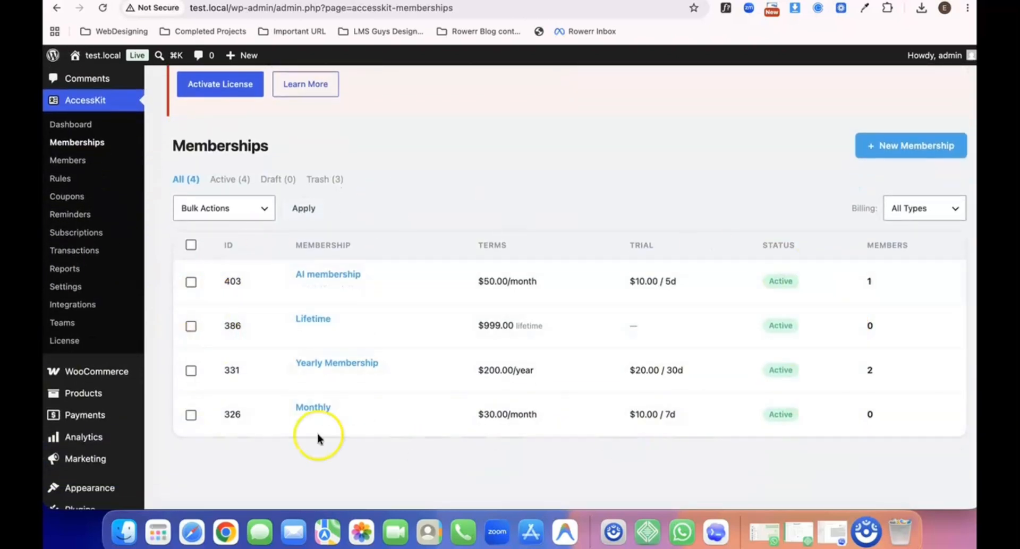
pyautogui.scroll(-1, 141, 259)
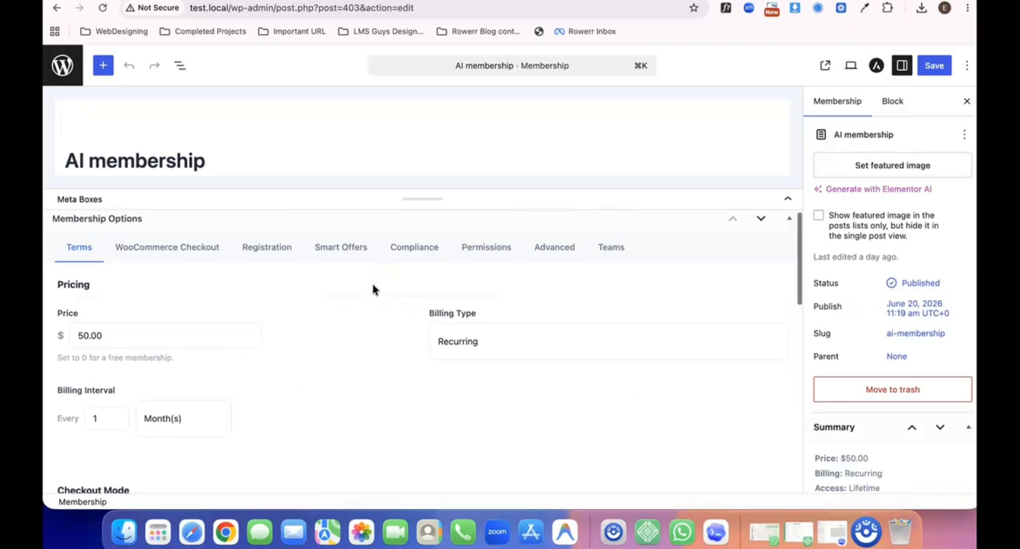
# - Examine the AI membership's title, price, billing interval, checkout mode and trial duration in its terms
pyautogui.click(173, 158)
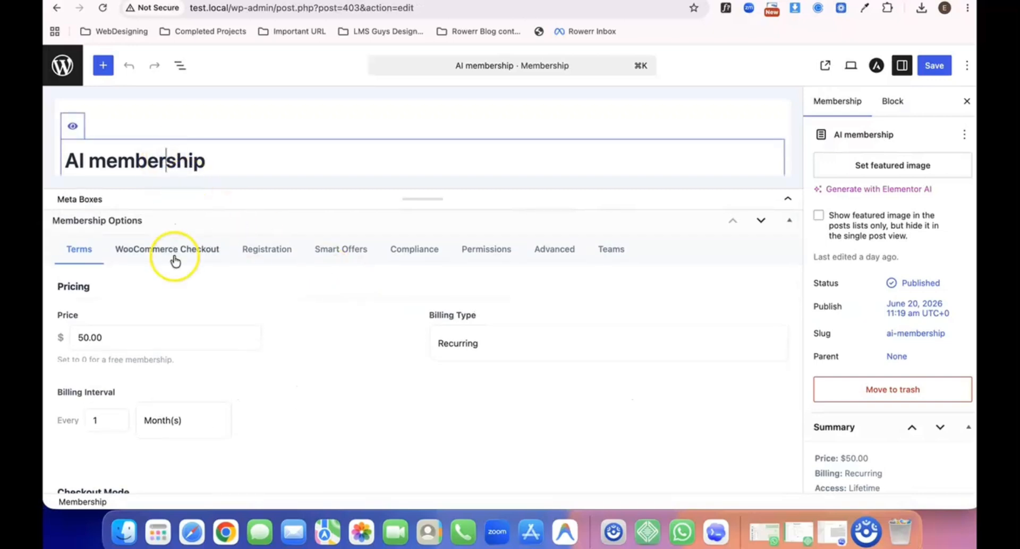
pyautogui.scroll(-1, 173, 260)
pyautogui.click(77, 220)
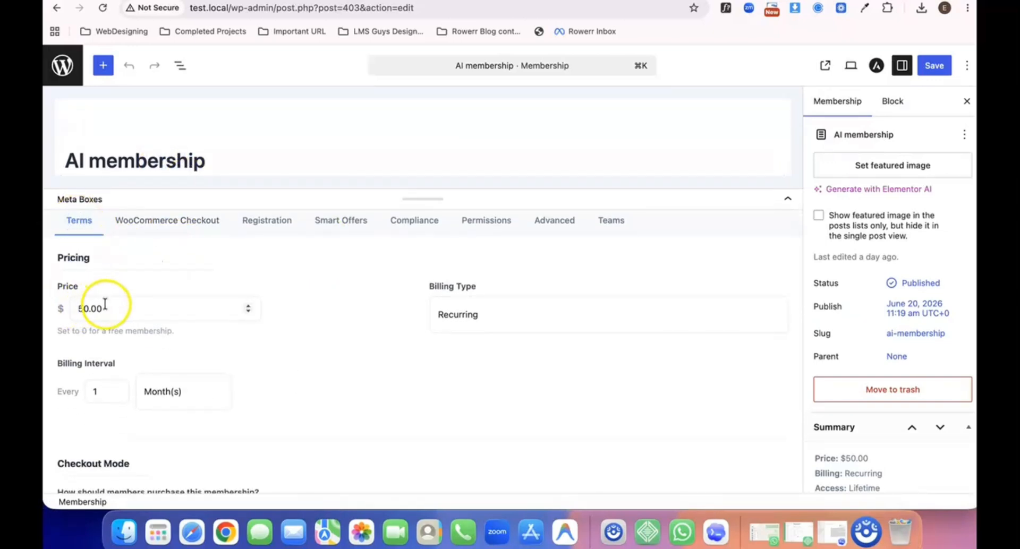
pyautogui.doubleClick(80, 307)
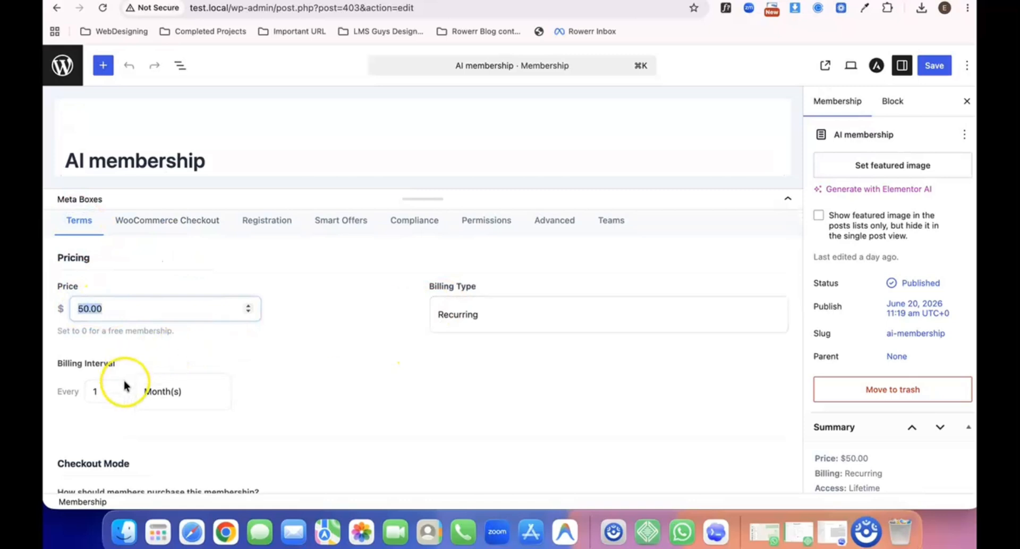
pyautogui.scroll(-3, 275, 423)
pyautogui.scroll(-3, 274, 424)
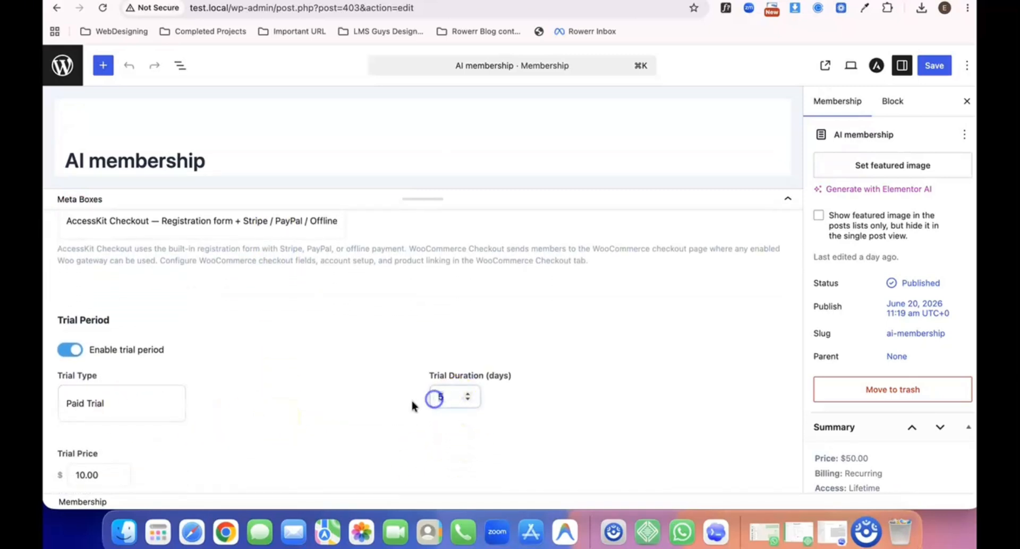
# - Examine the AI membership's trial price and available renewal types without changing them
pyautogui.scroll(-4, 388, 399)
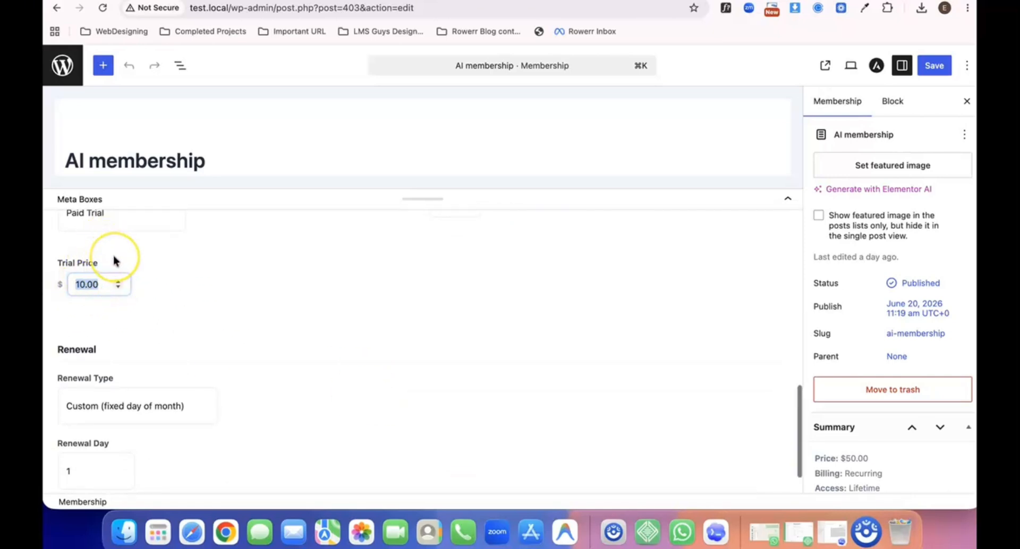
pyautogui.scroll(-1, 114, 260)
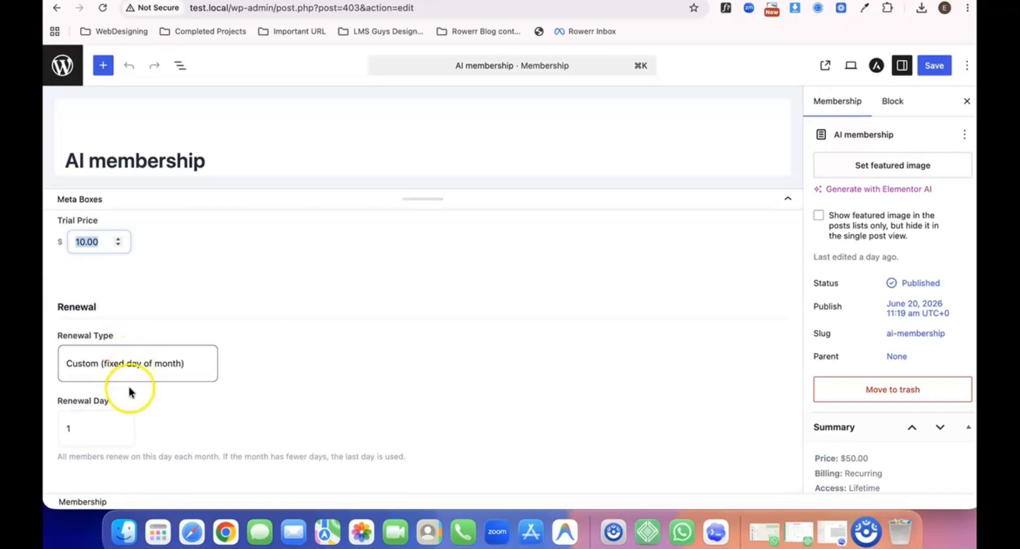
pyautogui.click(138, 370)
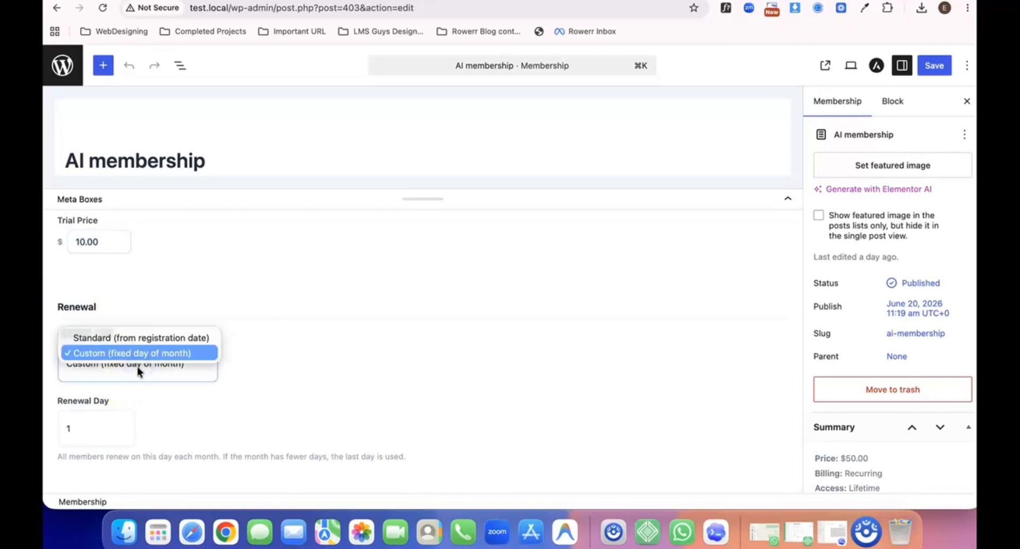
pyautogui.click(282, 377)
pyautogui.scroll(10, 280, 378)
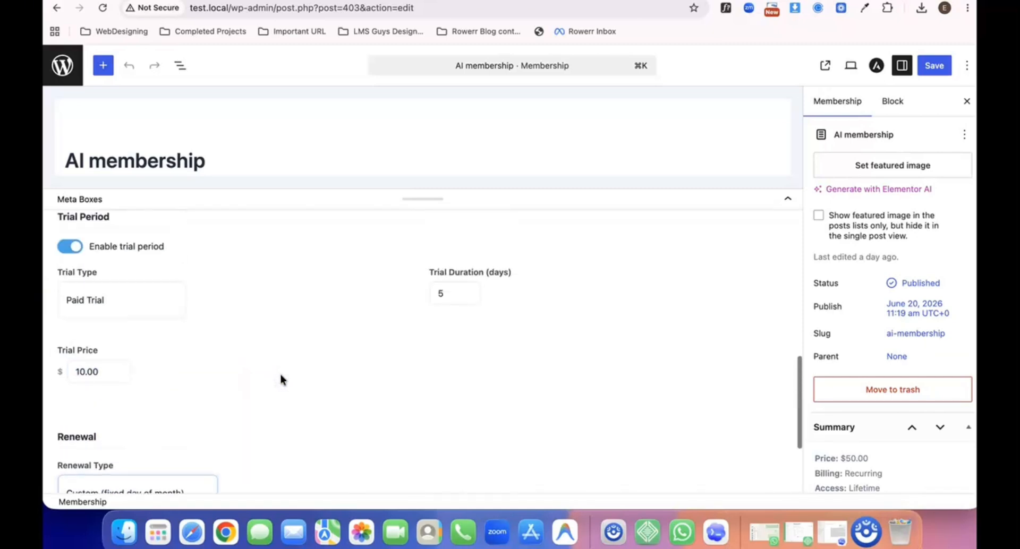
# - Leave the AI membership editor and start a new content rule in AccessKit
pyautogui.click(62, 65)
pyautogui.scroll(-5, 253, 258)
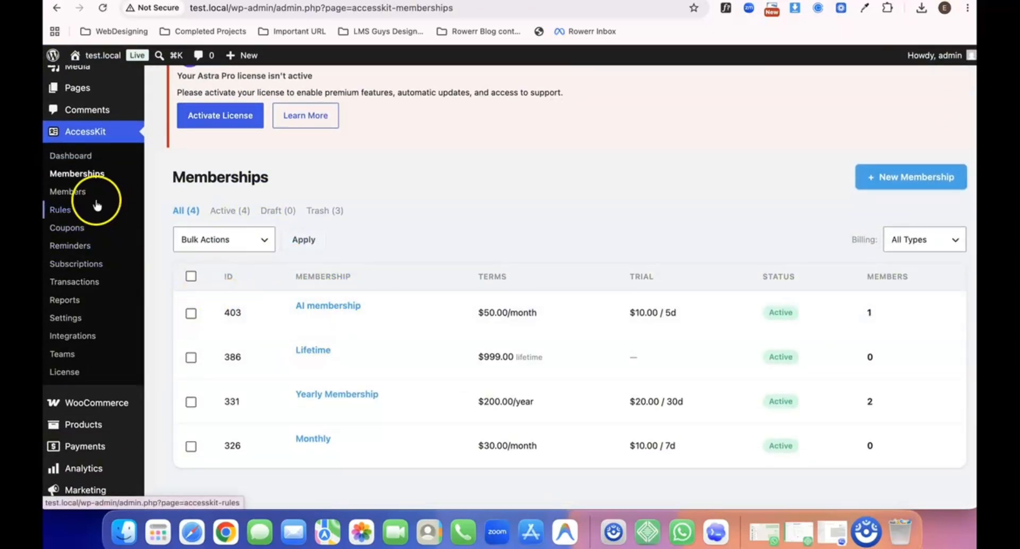
pyautogui.click(60, 211)
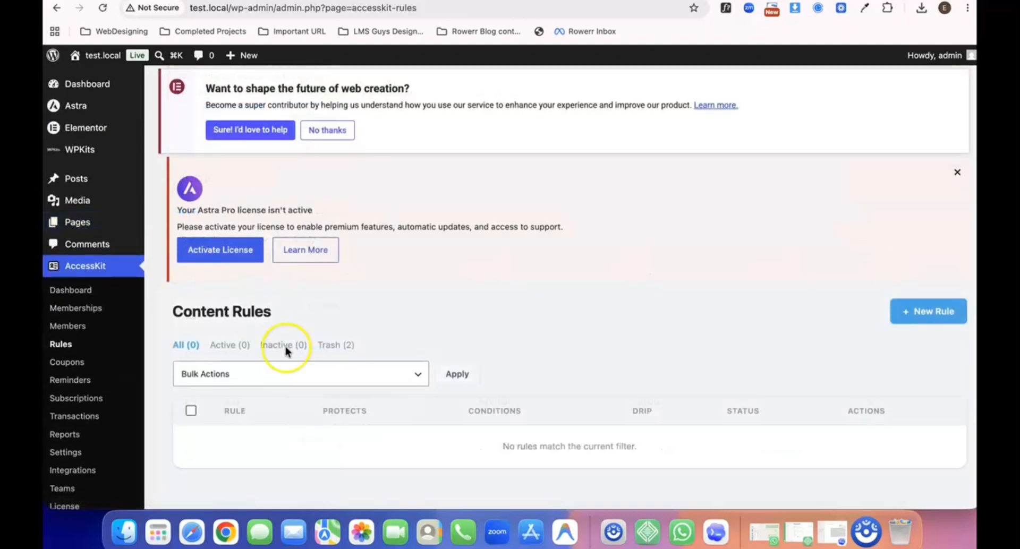
pyautogui.scroll(-2, 285, 346)
pyautogui.scroll(1, 284, 345)
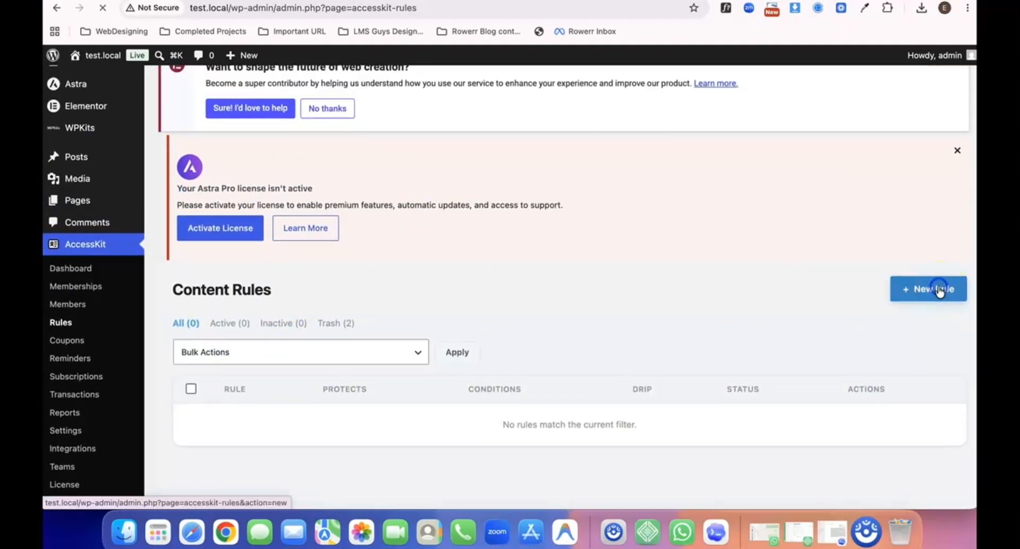
# - Name the new content rule "Rule one"
pyautogui.scroll(-5, 429, 287)
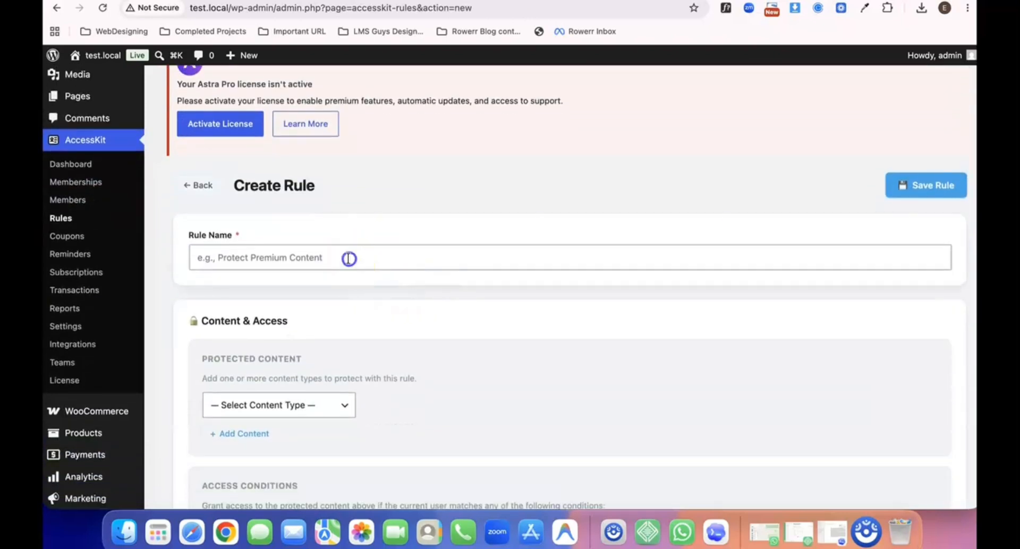
pyautogui.click(348, 258)
pyautogui.write('Rule')
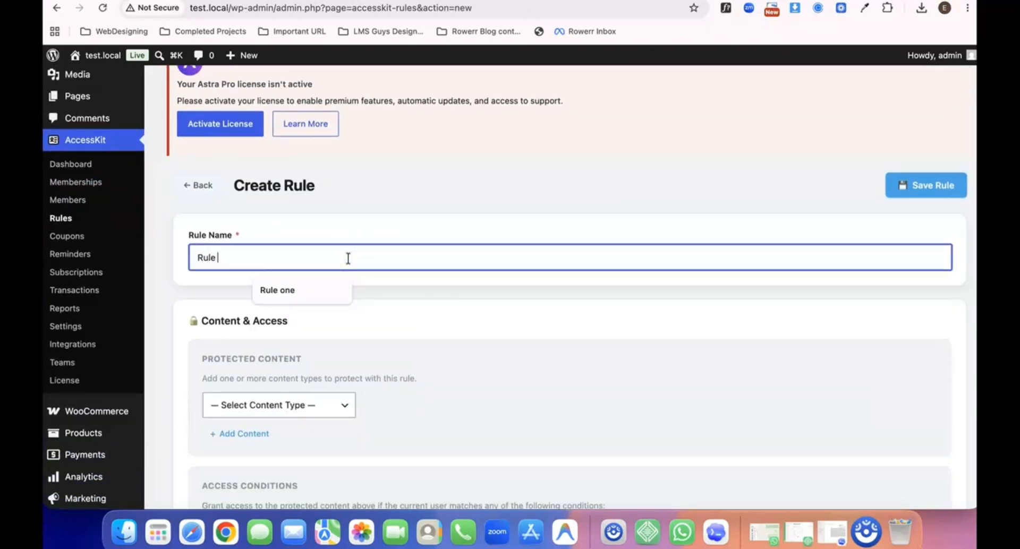
pyautogui.write(' onew')
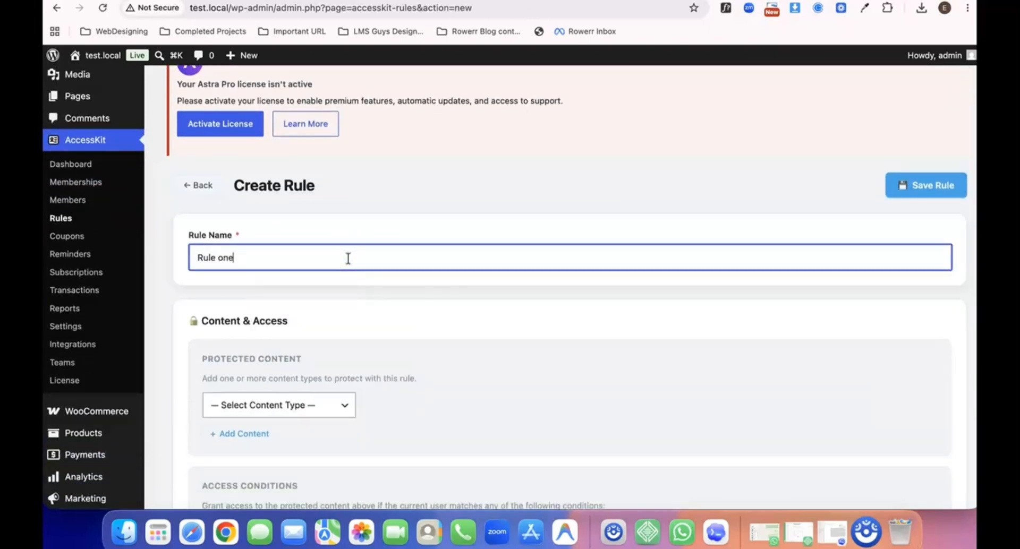
pyautogui.click(447, 292)
# - Set the rule's protected content type to All Posts
pyautogui.scroll(-4, 446, 293)
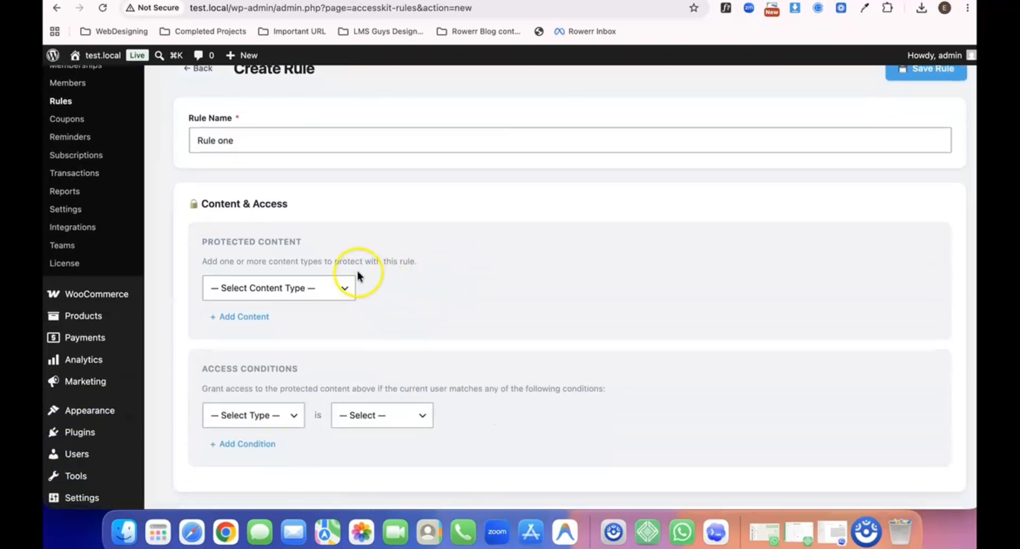
pyautogui.click(326, 296)
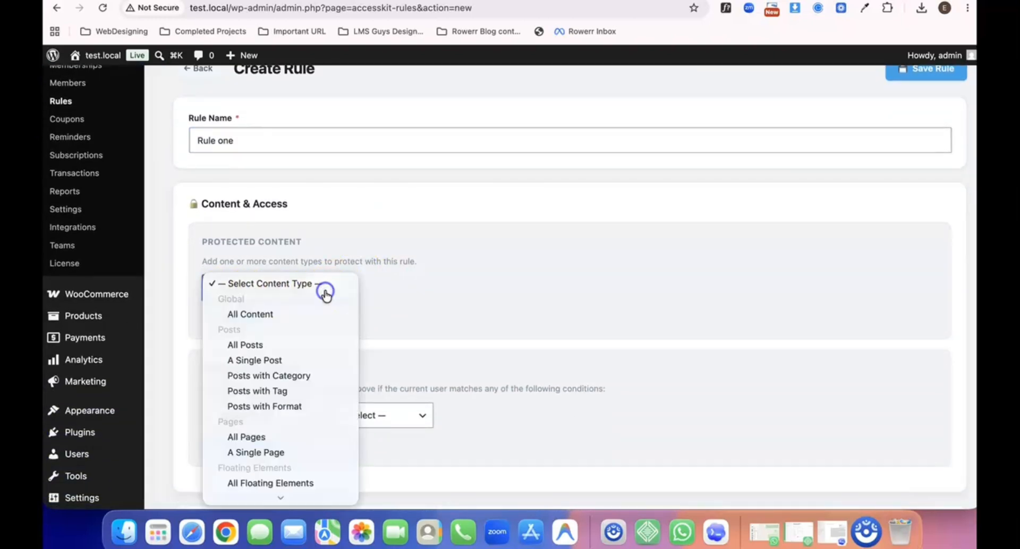
pyautogui.scroll(-5, 326, 293)
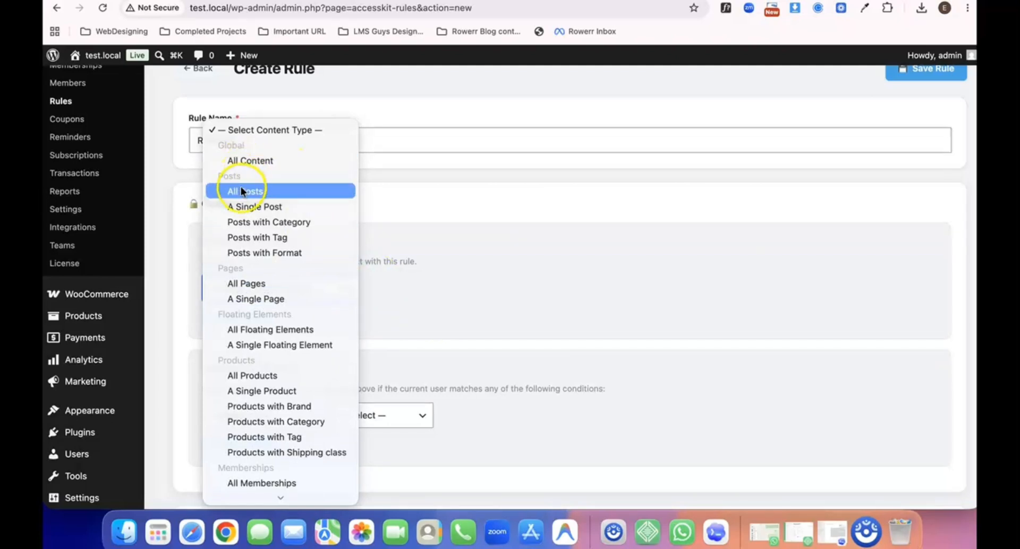
pyautogui.click(254, 199)
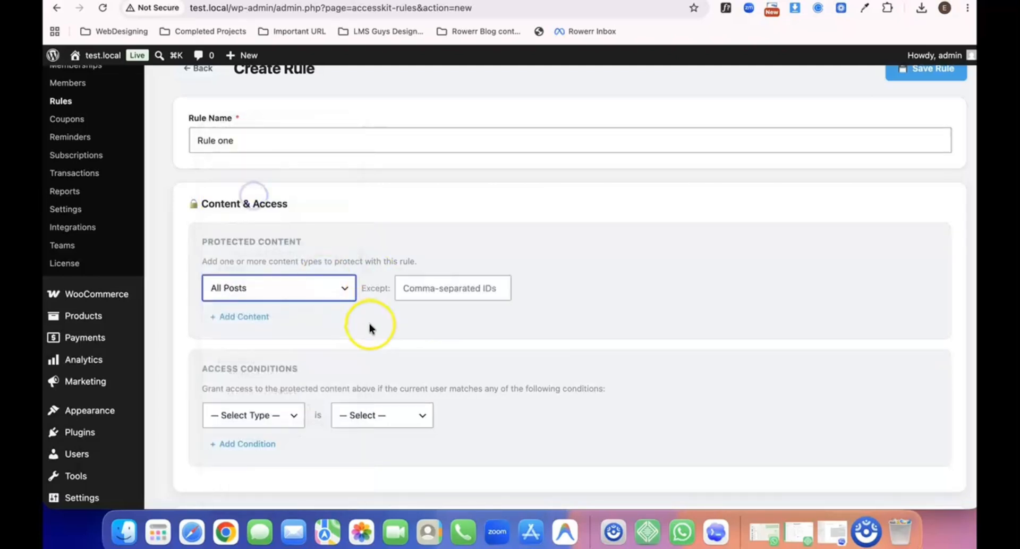
# - Set the rule's access condition so that Membership is Monthly
pyautogui.scroll(-5, 369, 323)
pyautogui.click(288, 291)
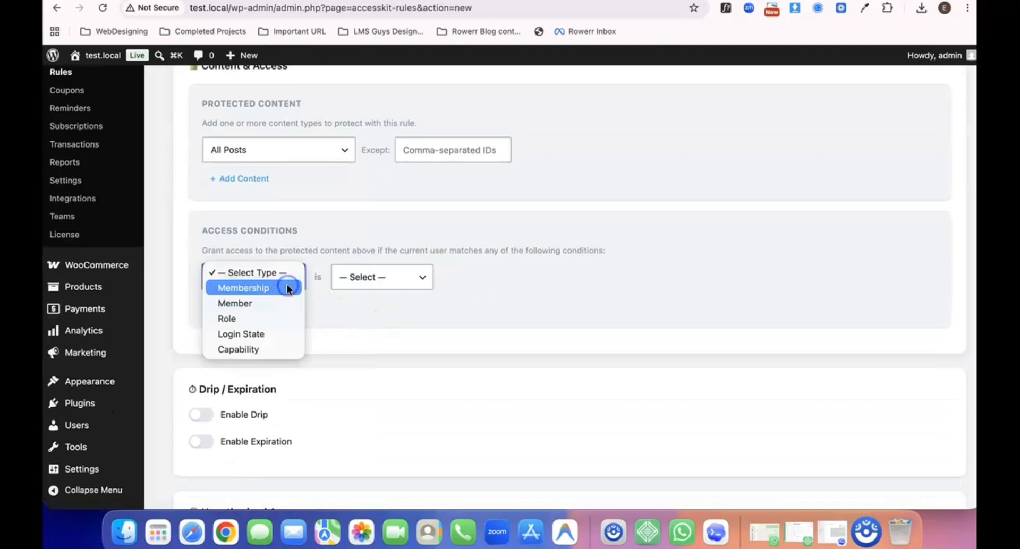
pyautogui.click(268, 288)
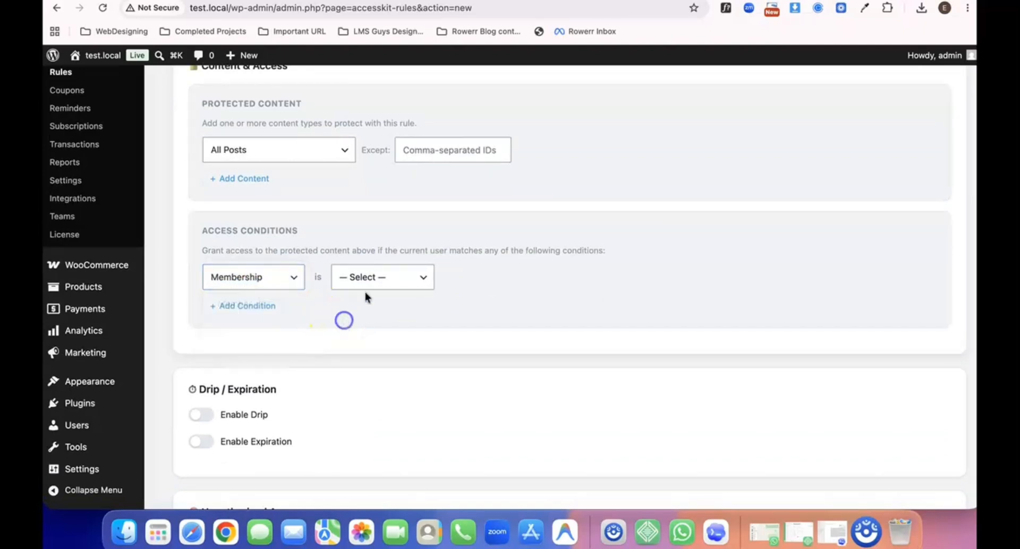
pyautogui.click(381, 279)
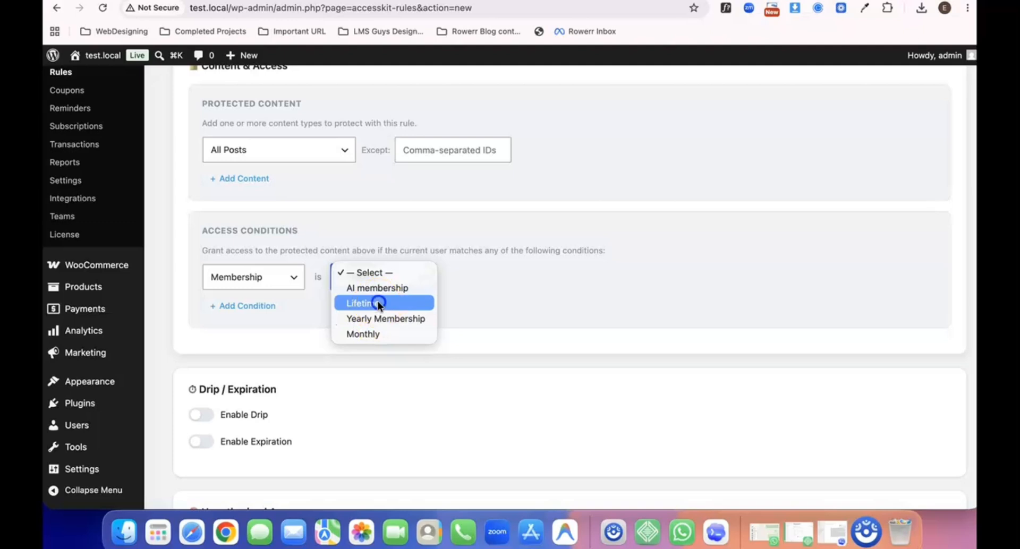
pyautogui.click(377, 303)
pyautogui.click(357, 280)
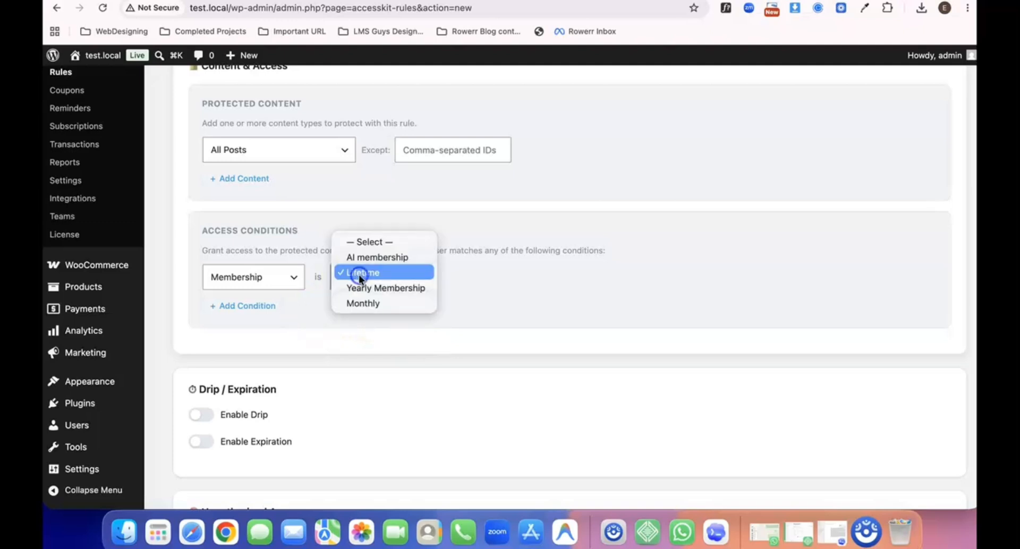
pyautogui.click(366, 260)
pyautogui.click(365, 264)
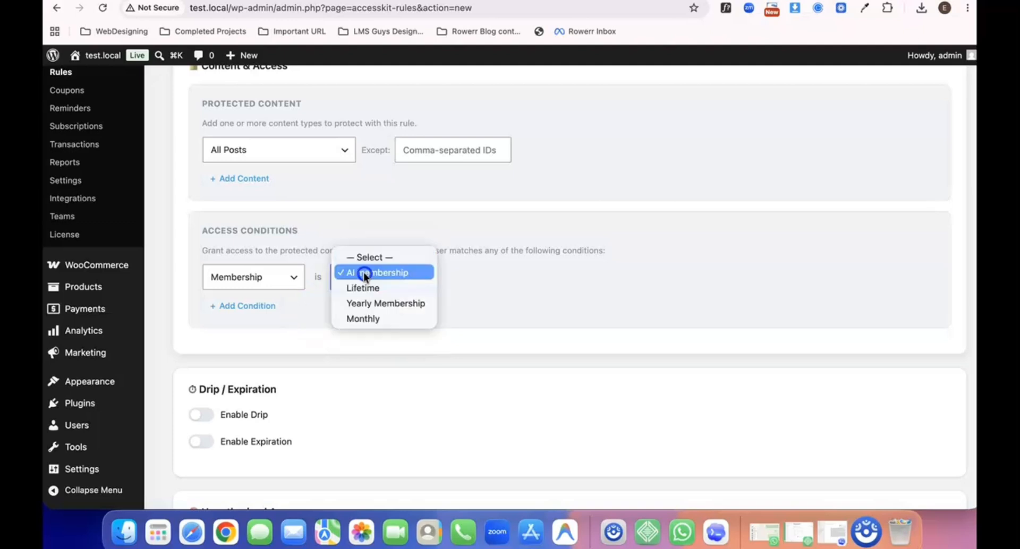
pyautogui.click(361, 318)
# - Save the new content rule with its current protection and access settings
pyautogui.scroll(-1, 318, 339)
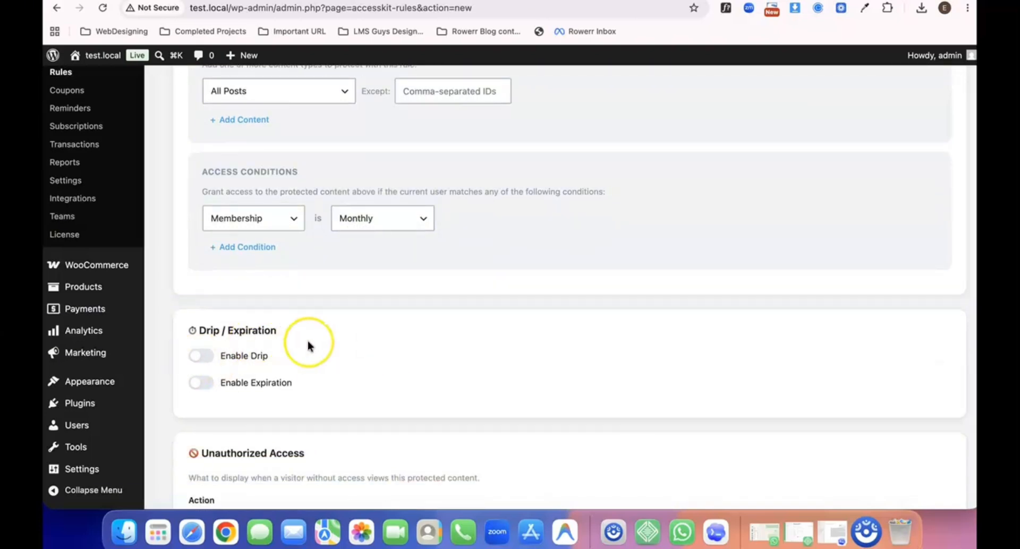
pyautogui.scroll(7, 308, 346)
pyautogui.click(905, 271)
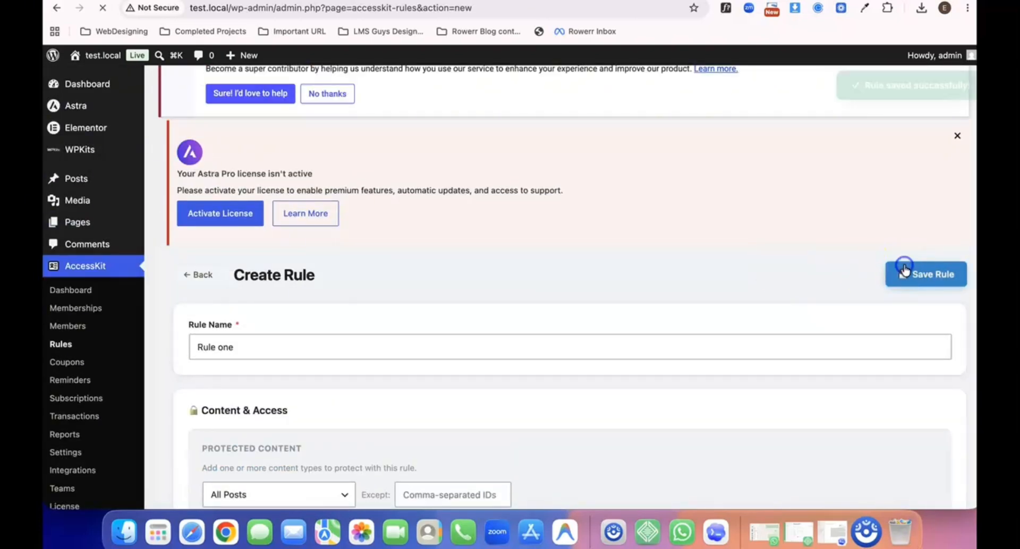
# - Open the list of all posts and check the restriction shown for each post
pyautogui.moveTo(74, 195)
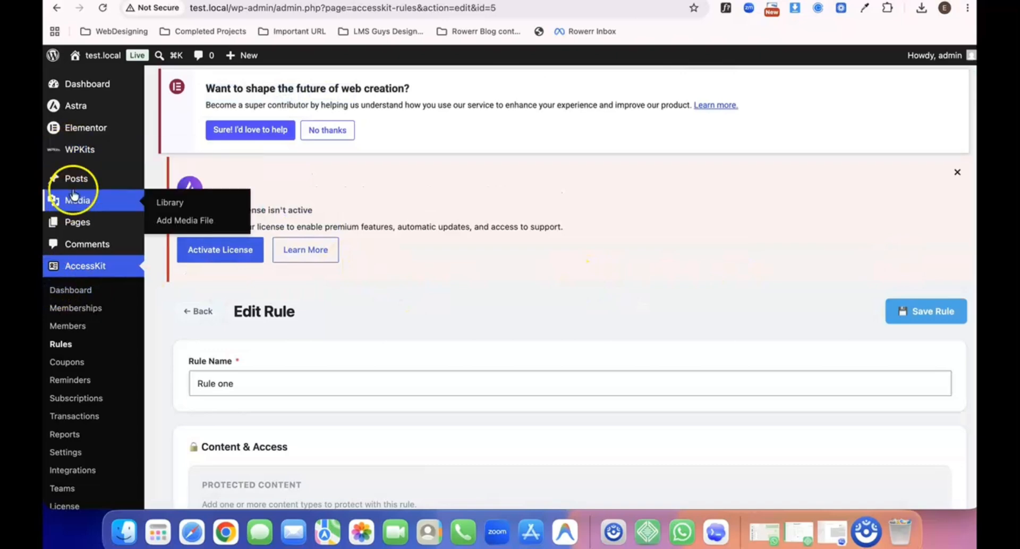
pyautogui.click(72, 179)
pyautogui.scroll(-5, 202, 326)
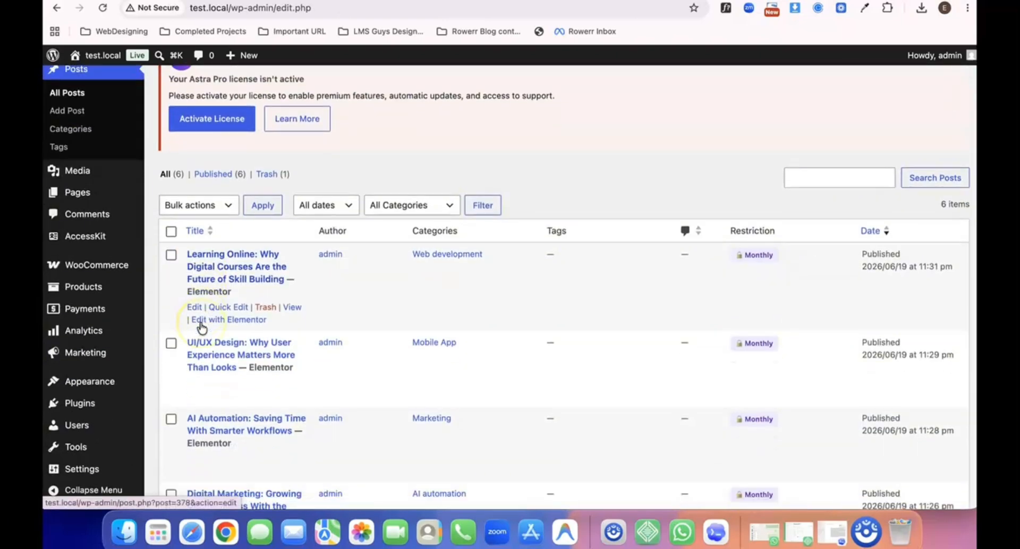
pyautogui.scroll(-3, 201, 326)
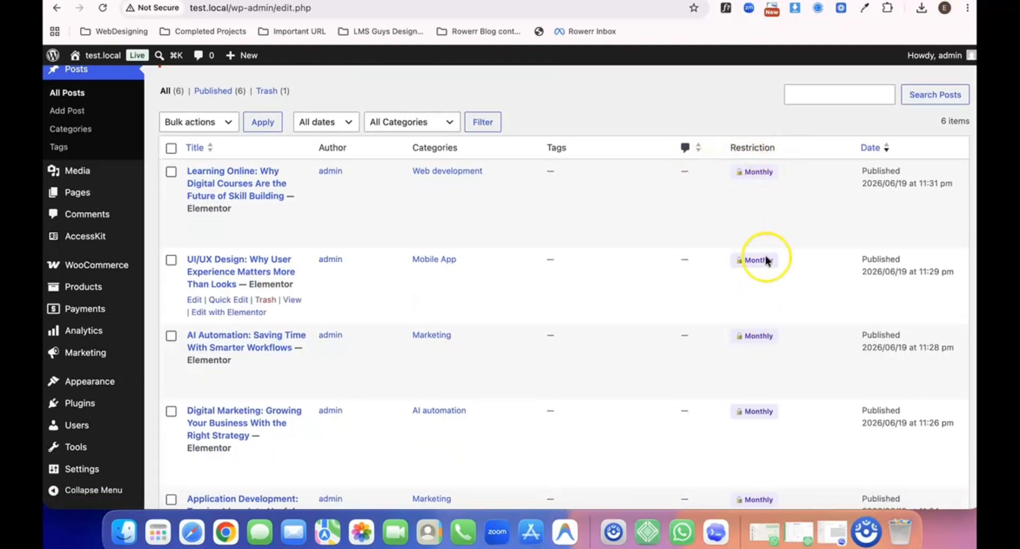
pyautogui.scroll(-8, 764, 256)
pyautogui.scroll(10, 767, 259)
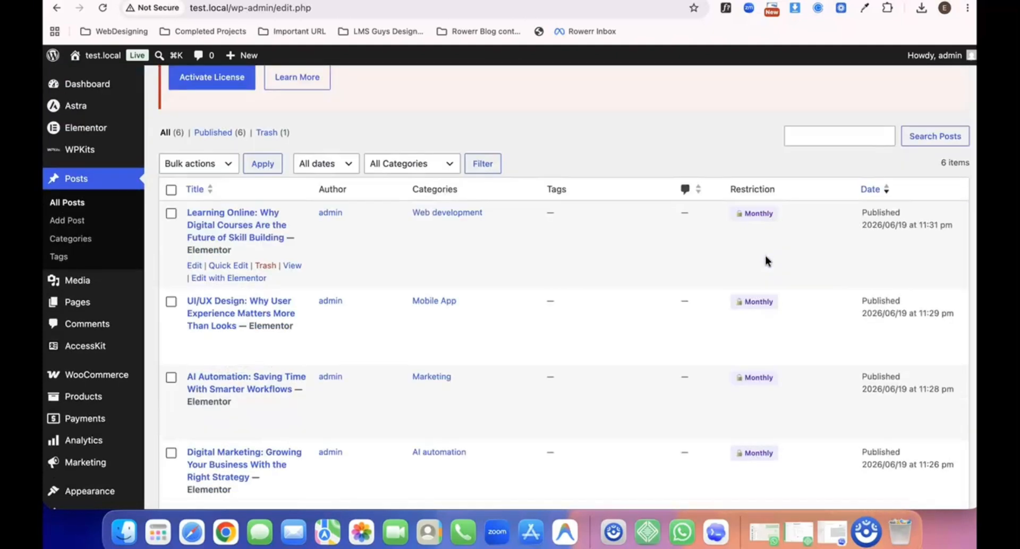
# - View the "Learning Online" and "AI Automation" posts in incognito windows to check visitor access, and close the window
pyautogui.rightClick(292, 267)
pyautogui.click(361, 243)
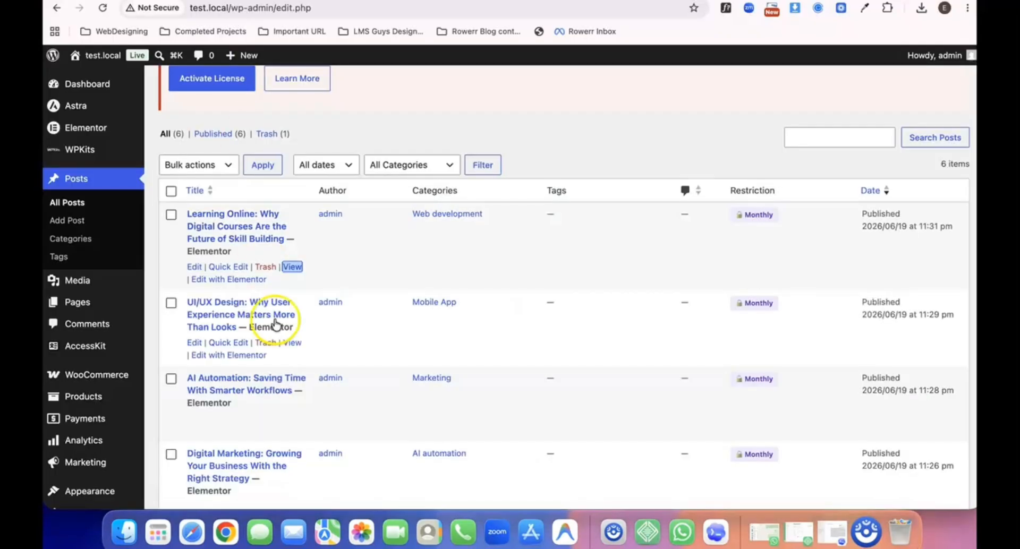
pyautogui.scroll(-5, 276, 326)
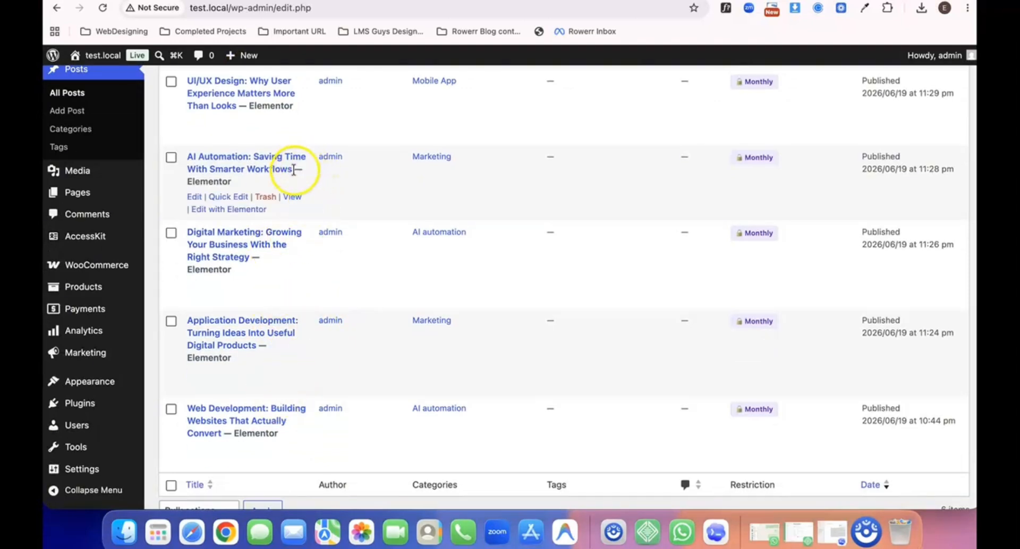
pyautogui.rightClick(294, 199)
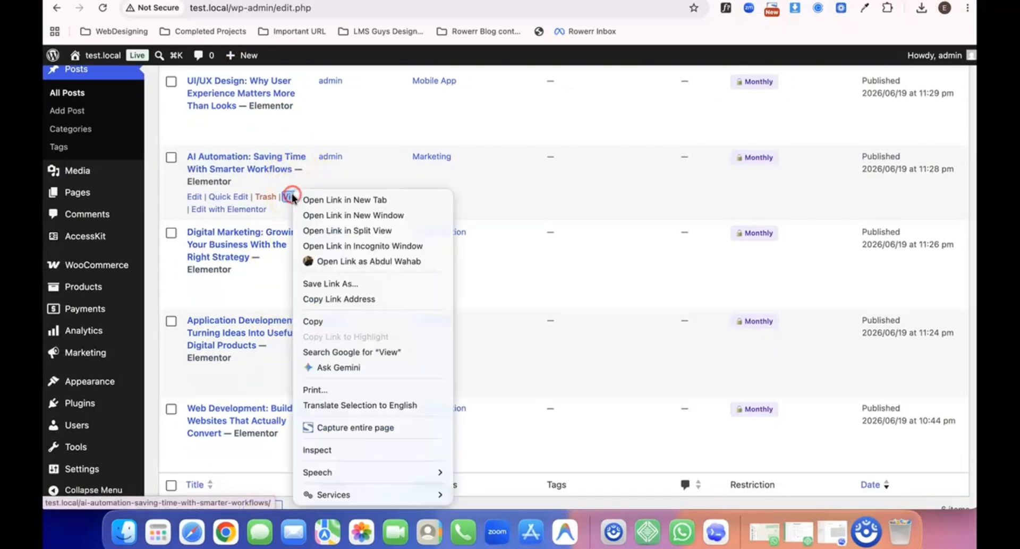
pyautogui.click(370, 246)
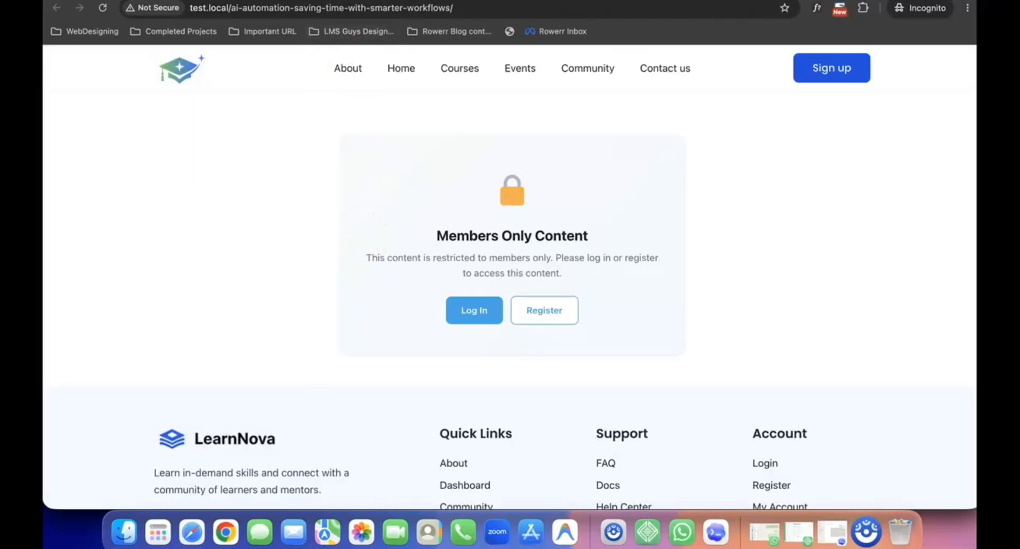
pyautogui.press('super+w')
# - Return to AccessKit's content rules and open "Rule one" for editing
pyautogui.scroll(7, 295, 247)
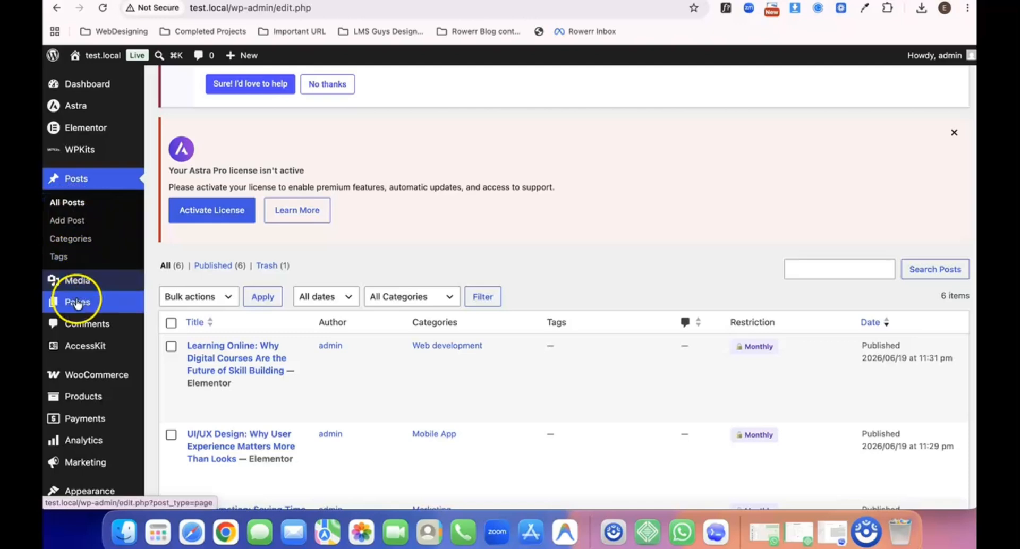
pyautogui.scroll(-2, 82, 332)
pyautogui.scroll(3, 82, 337)
pyautogui.scroll(-3, 81, 337)
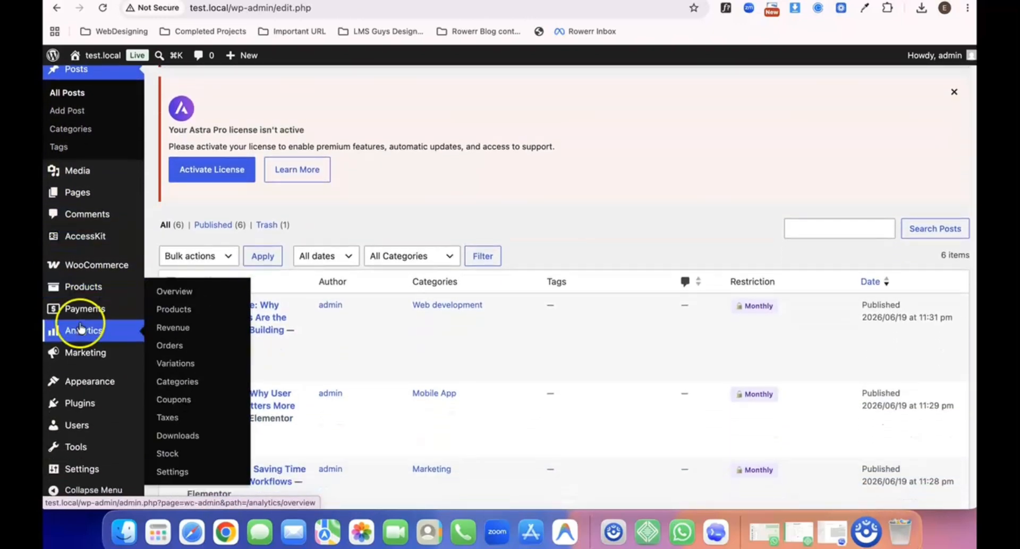
pyautogui.moveTo(82, 234)
pyautogui.click(161, 293)
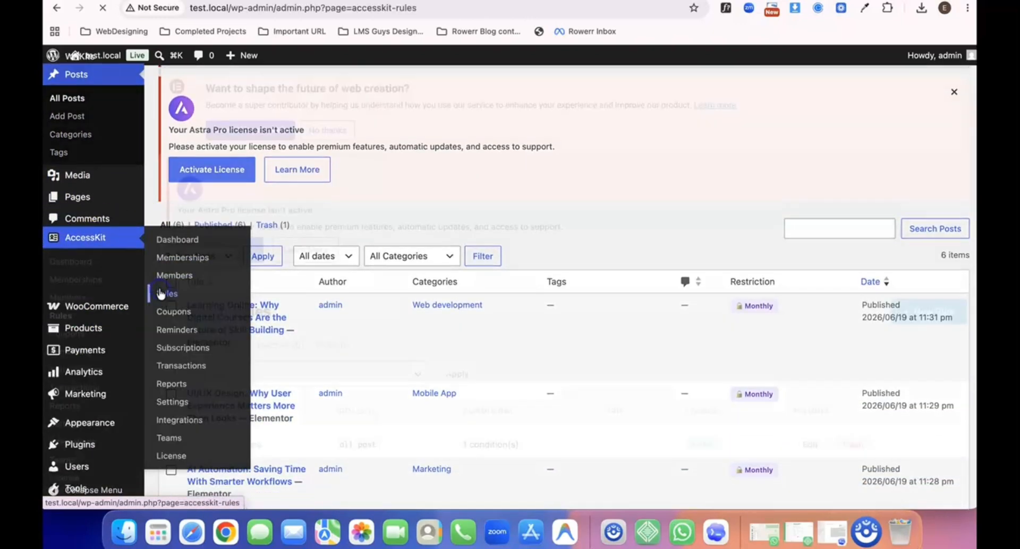
pyautogui.scroll(-5, 282, 376)
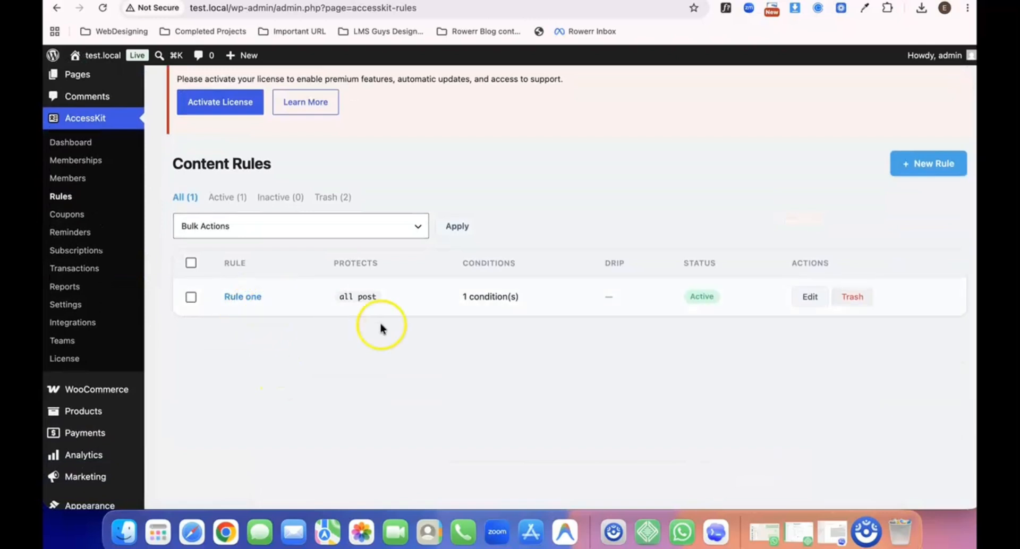
pyautogui.click(237, 297)
# - Review the available protected content types and set the rule's type to A Single Post
pyautogui.scroll(-10, 235, 302)
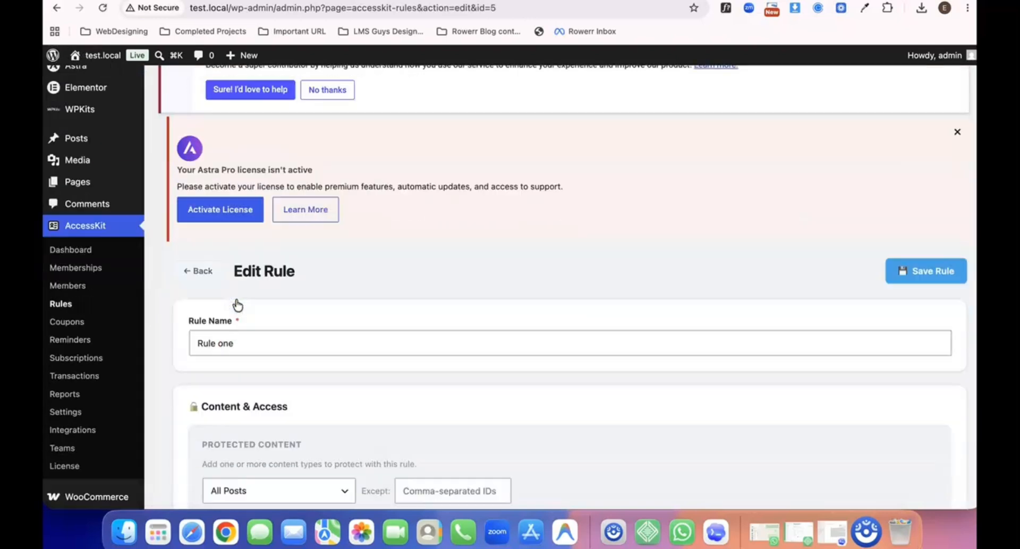
pyautogui.scroll(-2, 236, 303)
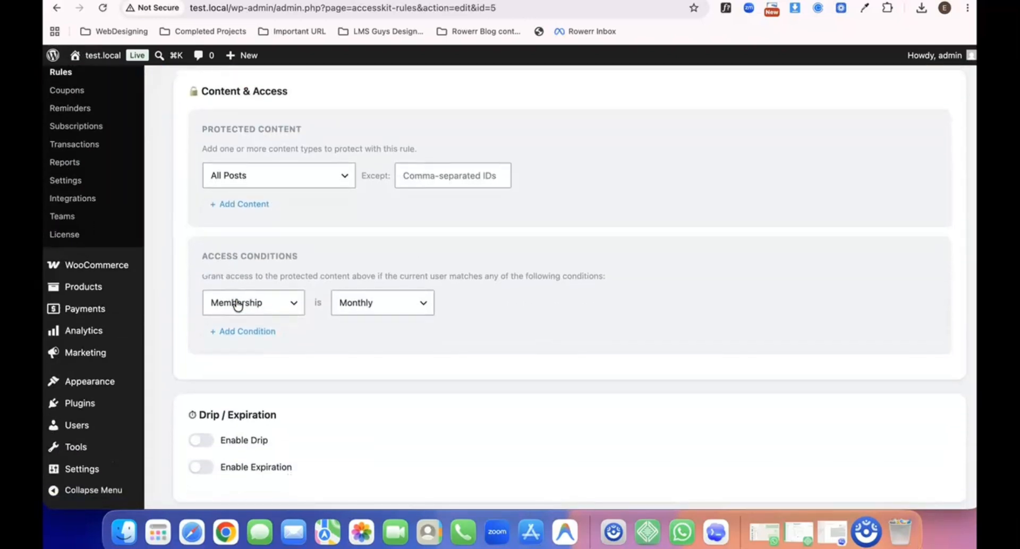
pyautogui.click(300, 181)
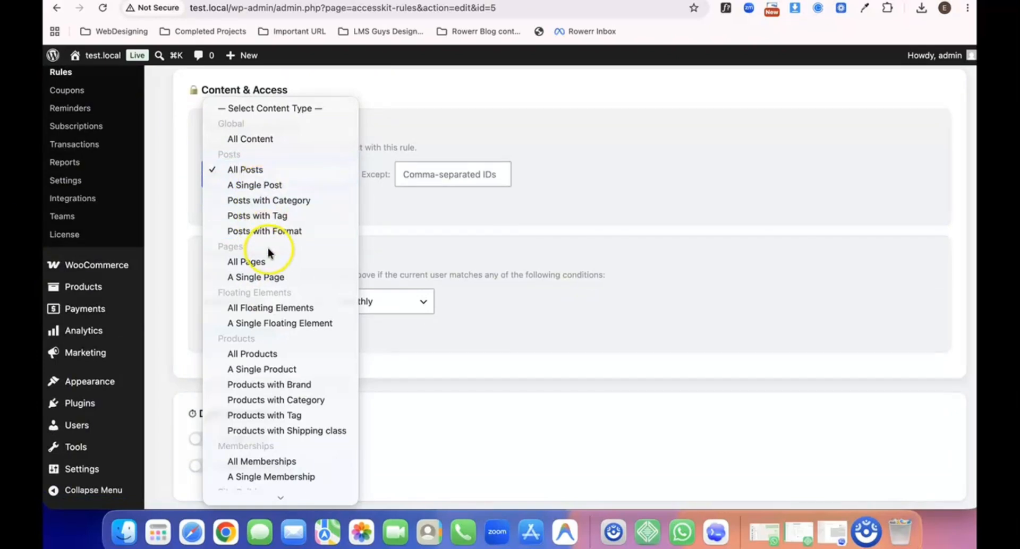
pyautogui.scroll(-3, 266, 244)
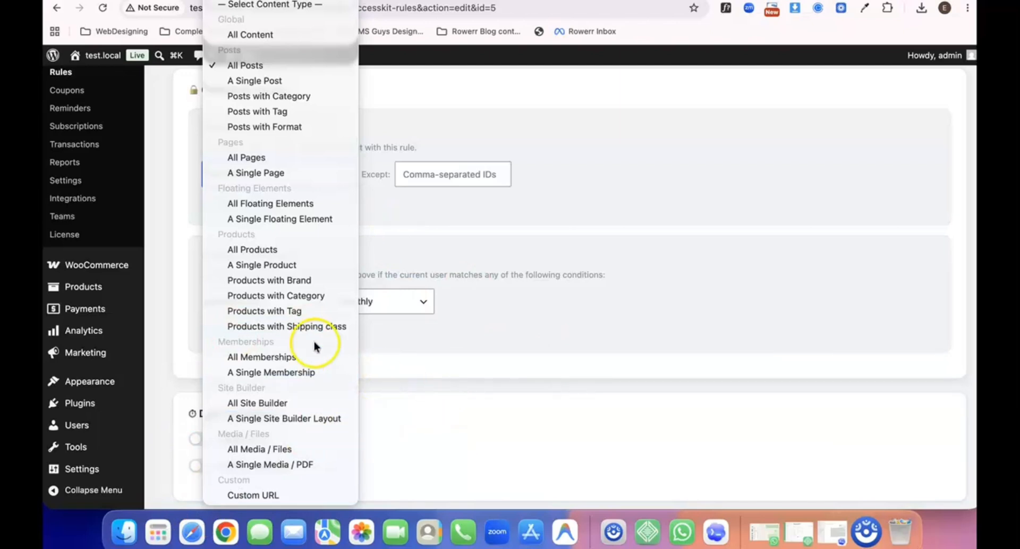
pyautogui.click(252, 81)
# - Add the posts "Learning Online: Why Digital Courses Are the Future of Skill Building" and "UI/UX Design: Why User Experience Matters More Than Looks" as protected content
pyautogui.click(330, 200)
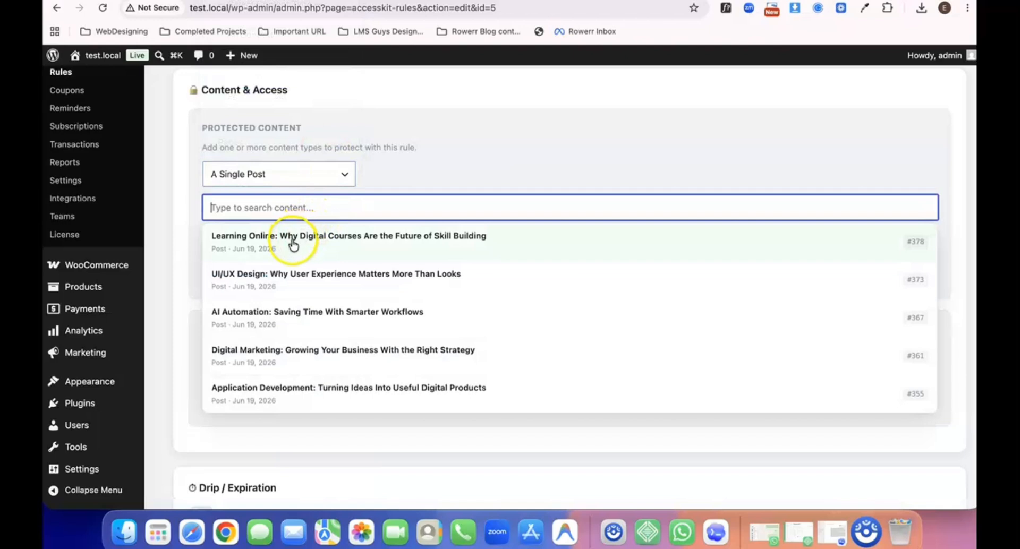
pyautogui.click(275, 249)
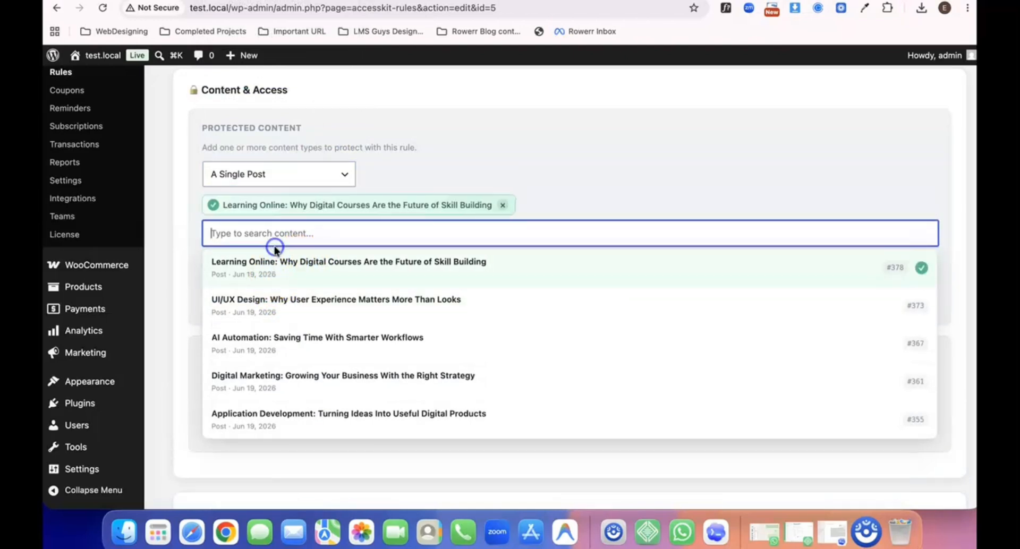
pyautogui.click(272, 299)
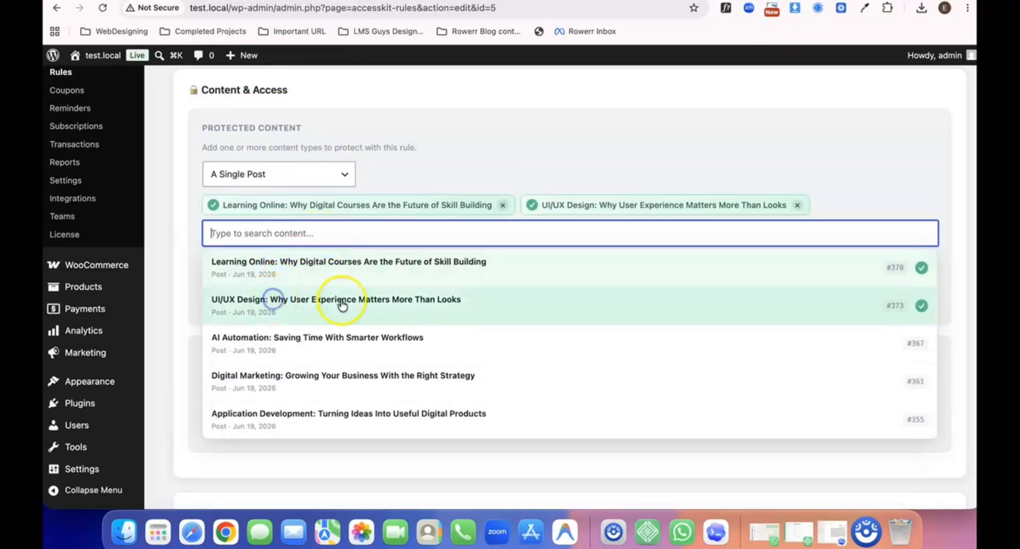
pyautogui.click(542, 141)
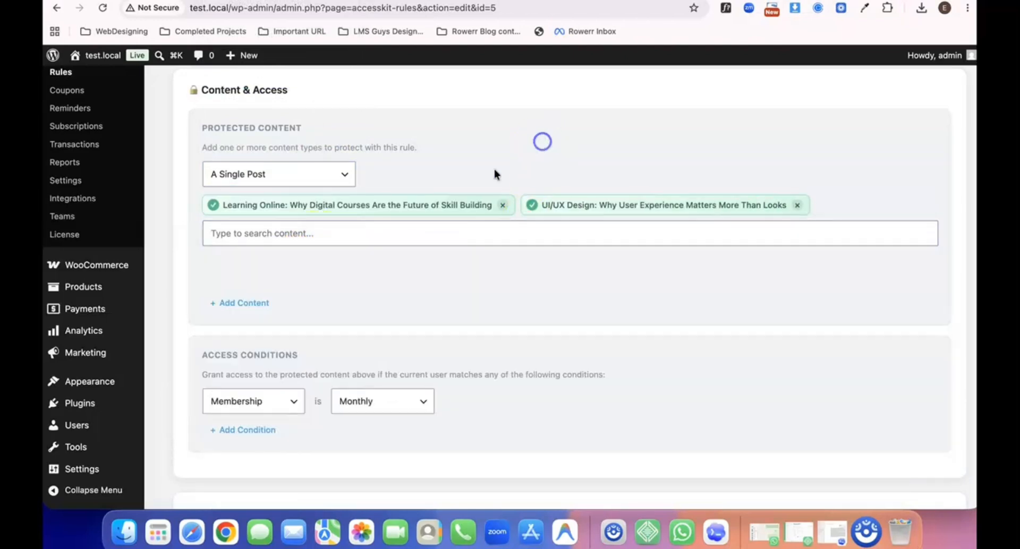
# - Keep the condition type as Membership and set the required membership to Yearly Membership
pyautogui.click(265, 399)
pyautogui.click(264, 397)
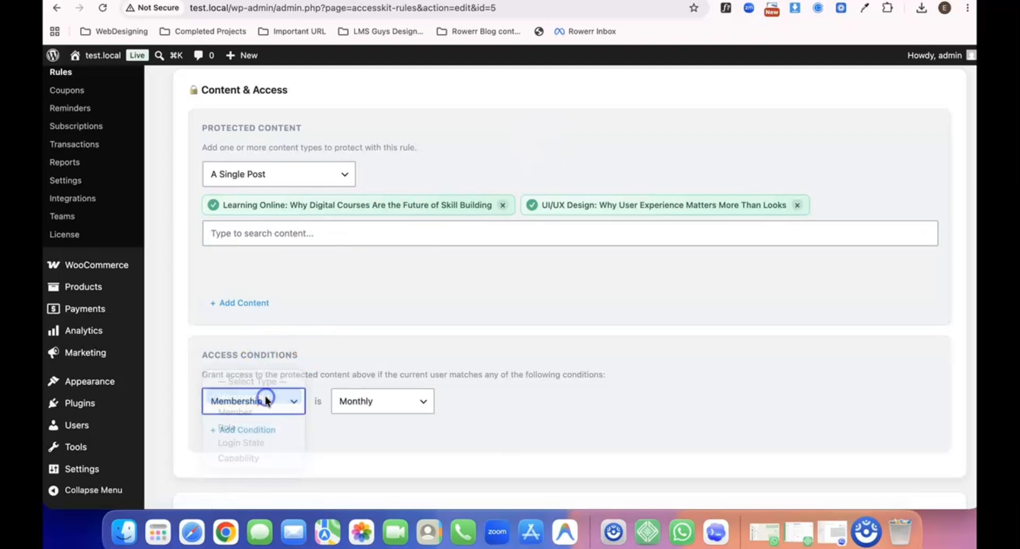
pyautogui.click(372, 403)
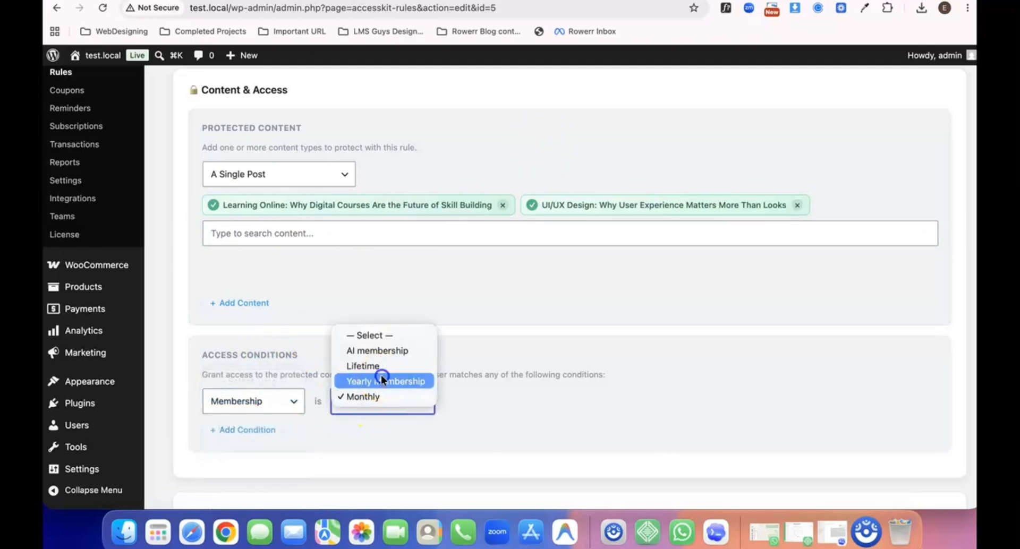
pyautogui.click(381, 377)
pyautogui.click(478, 417)
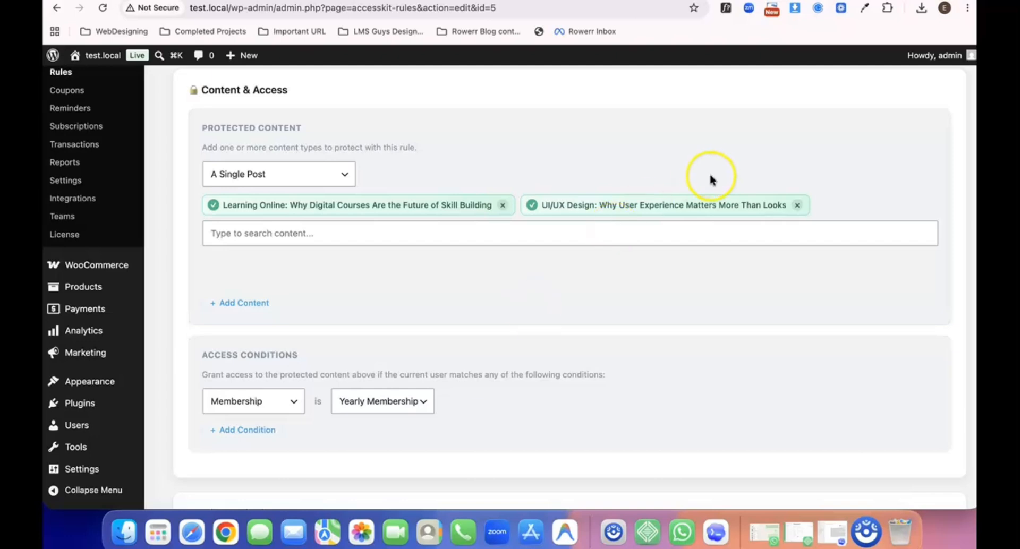
# - Save the changes to "Rule one"
pyautogui.scroll(4, 664, 293)
pyautogui.scroll(-5, 665, 294)
pyautogui.scroll(6, 664, 293)
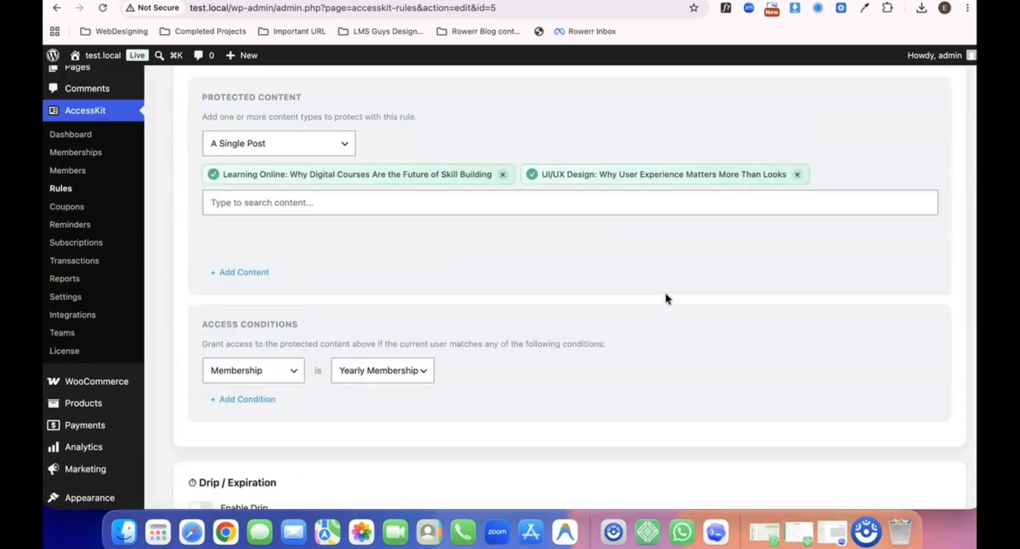
pyautogui.click(918, 313)
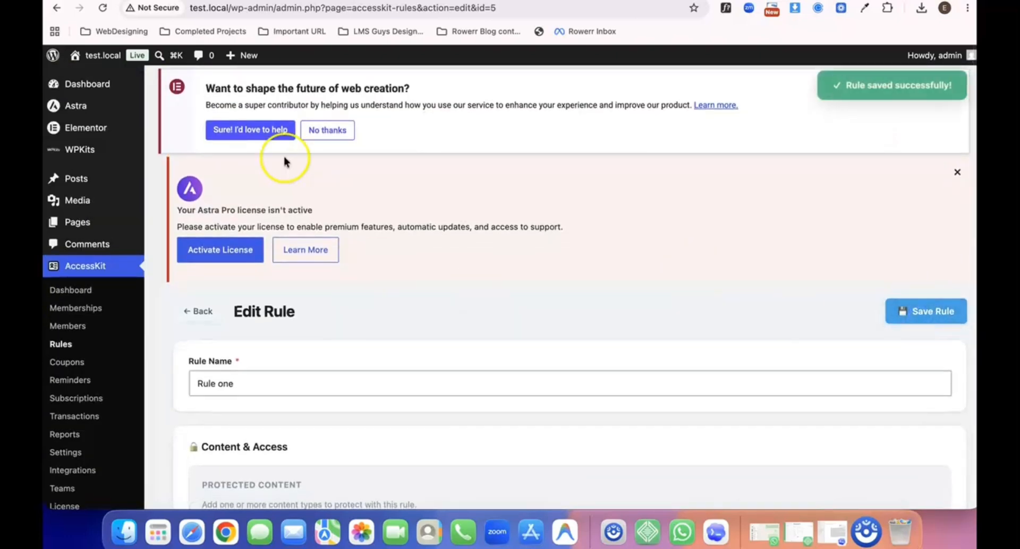
# - Check the restrictions in the posts list and view the "Learning Online" post in an incognito window
pyautogui.click(91, 176)
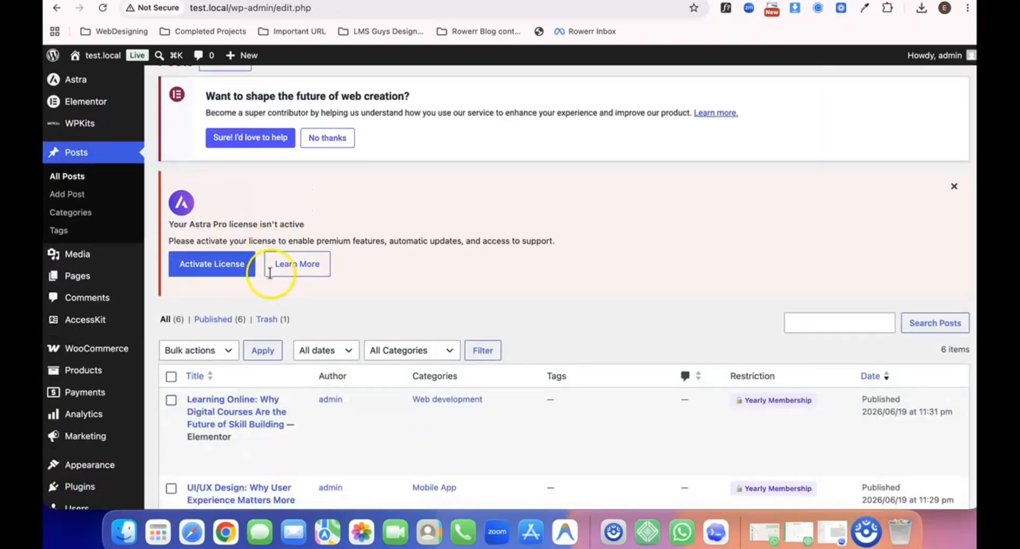
pyautogui.scroll(-3, 266, 287)
pyautogui.rightClick(290, 264)
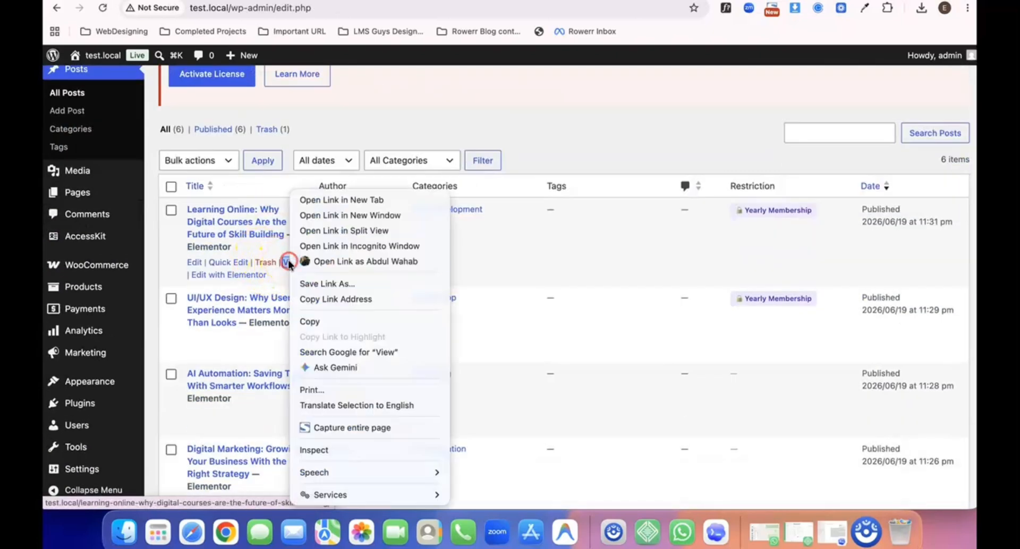
pyautogui.click(352, 247)
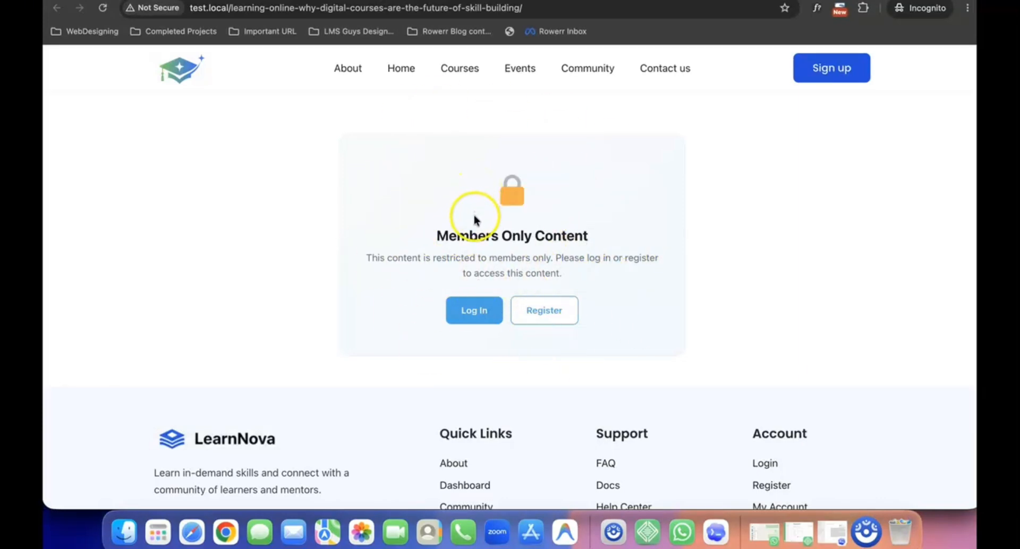
# - From the AccessKit memberships list, open the Yearly Membership registration page in an incognito window
pyautogui.click(289, 1)
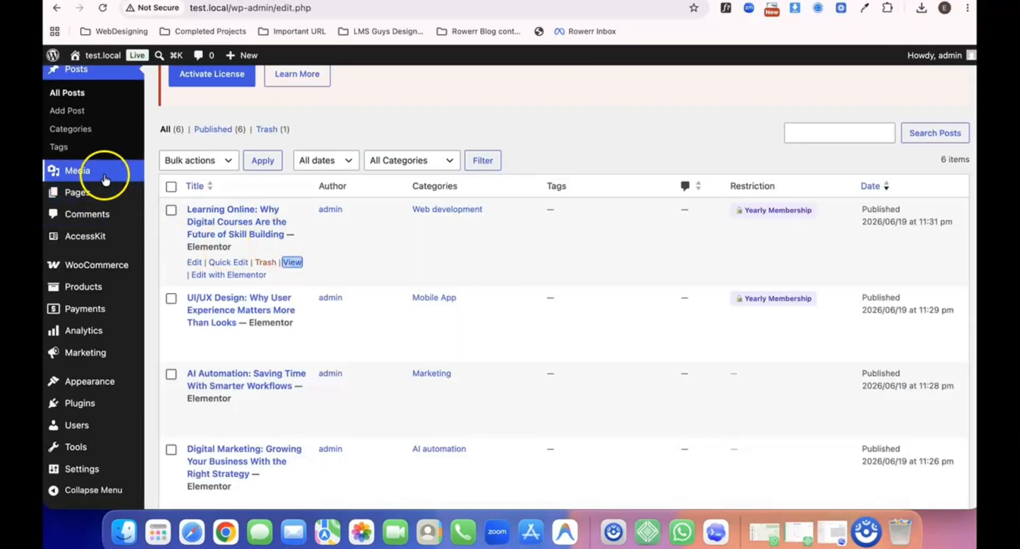
pyautogui.scroll(3, 101, 234)
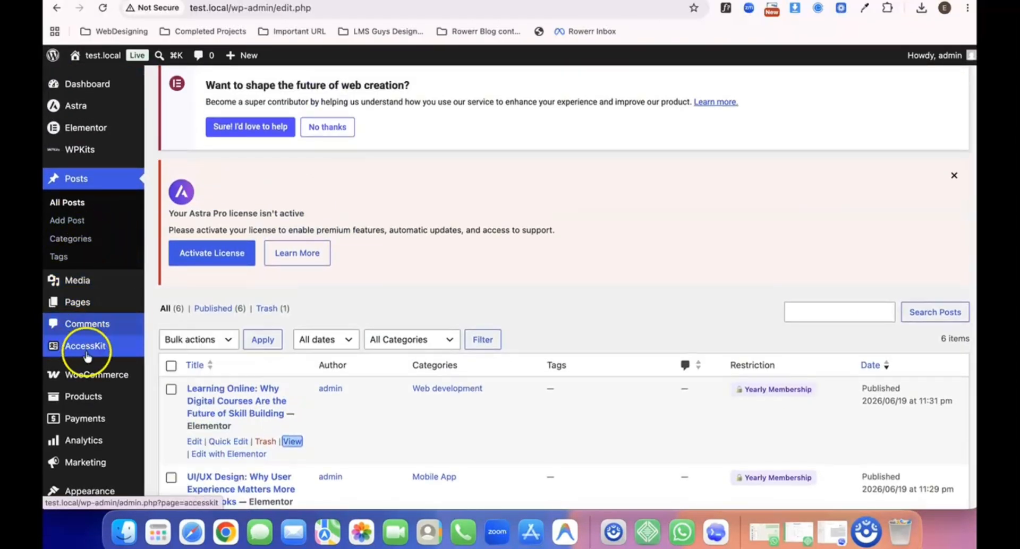
pyautogui.scroll(-3, 93, 265)
pyautogui.click(91, 235)
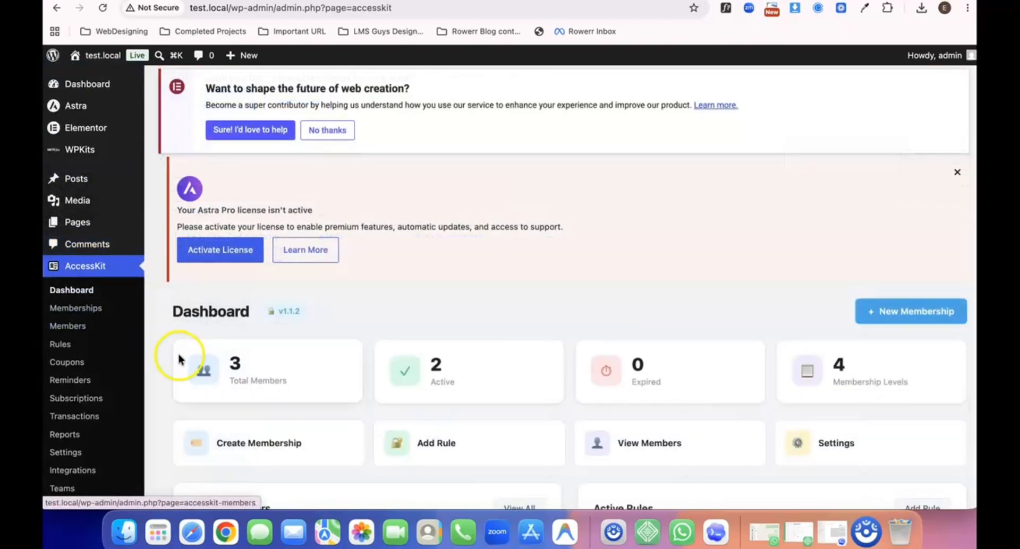
pyautogui.click(76, 308)
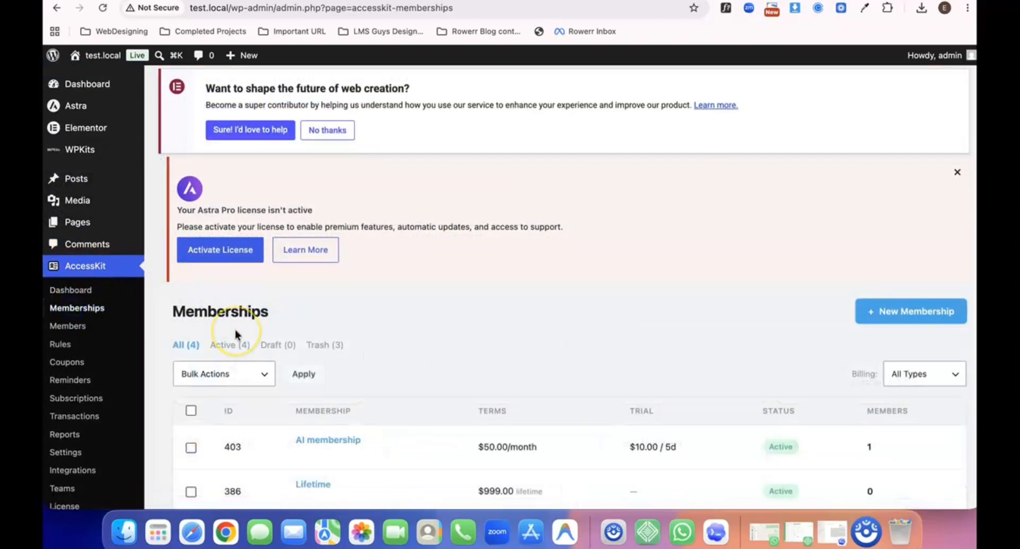
pyautogui.scroll(-5, 230, 308)
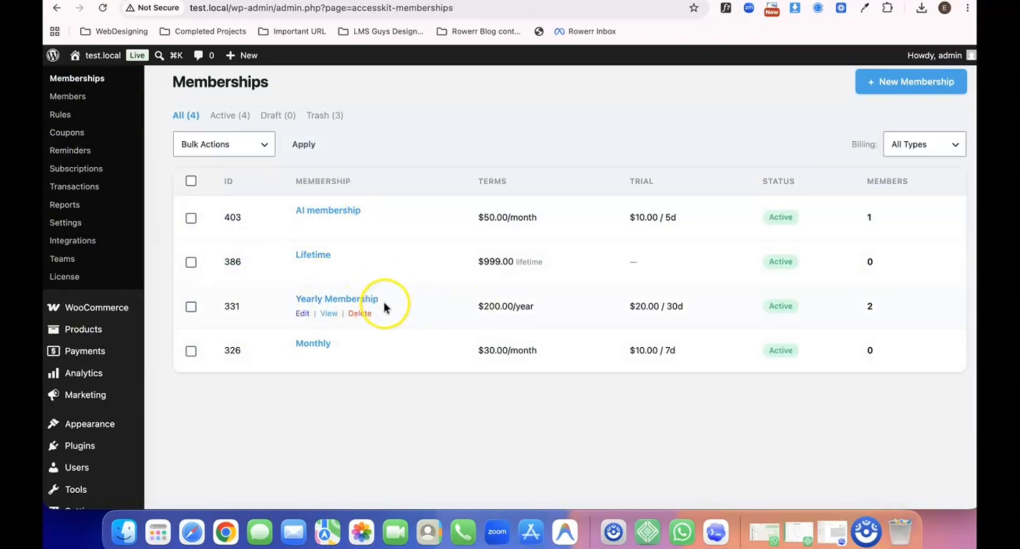
pyautogui.rightClick(326, 315)
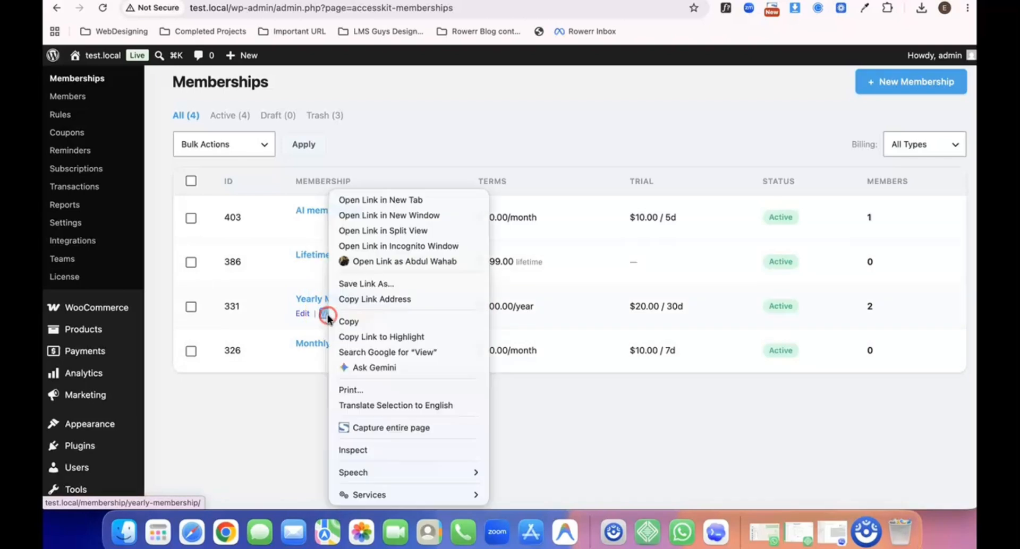
pyautogui.click(397, 242)
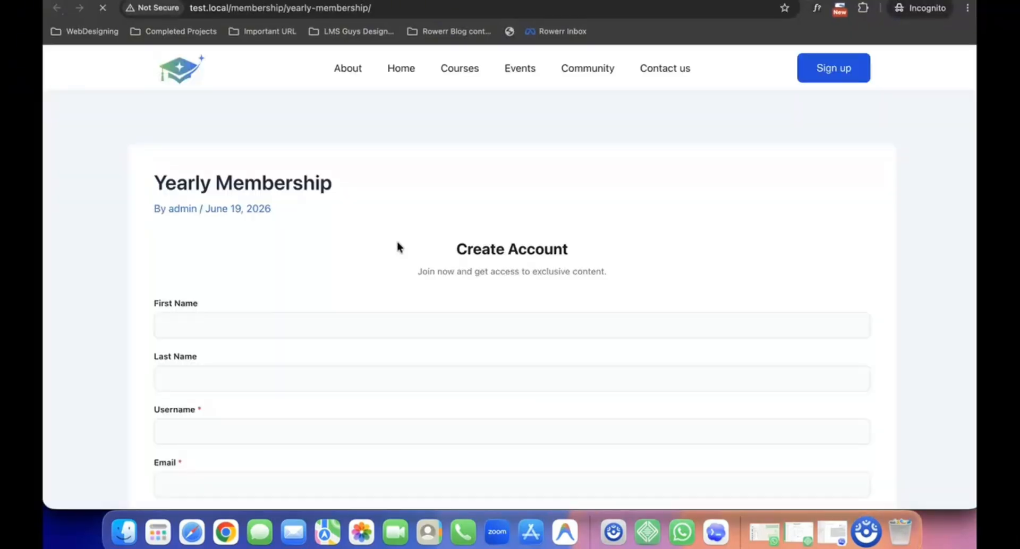
# - Fill in the member's first name, last name and username in the Create Account form
pyautogui.scroll(-3, 327, 250)
pyautogui.click(297, 213)
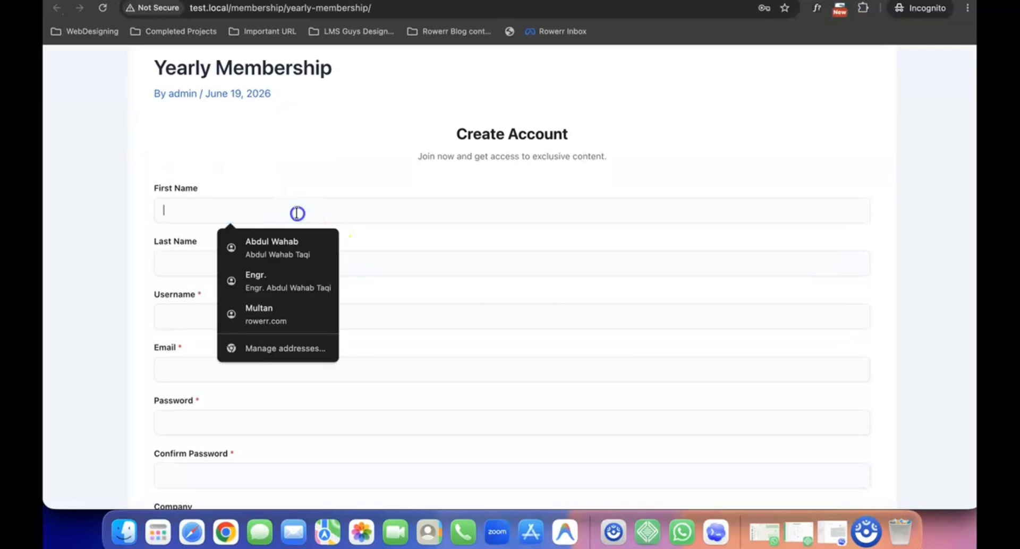
pyautogui.click(198, 212)
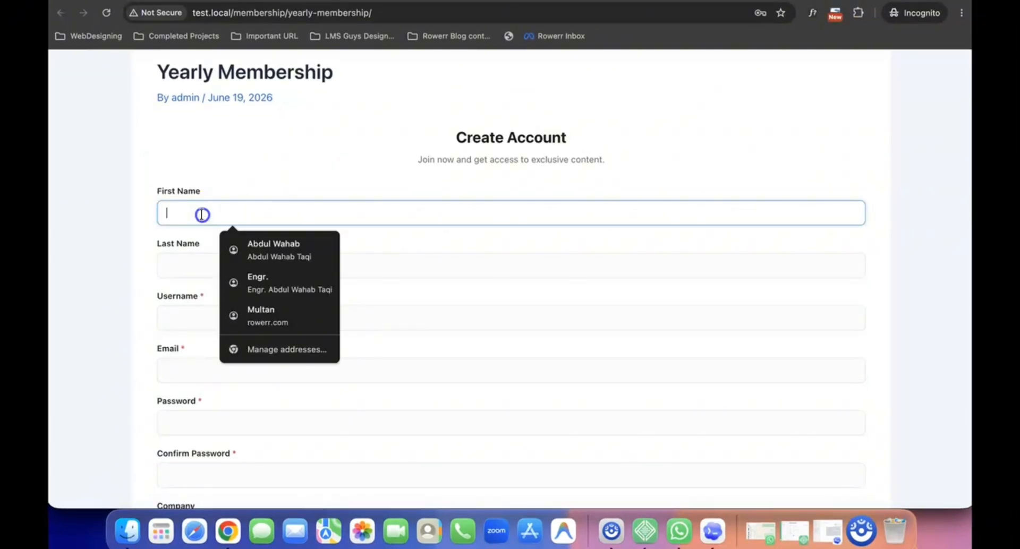
pyautogui.write('Mr')
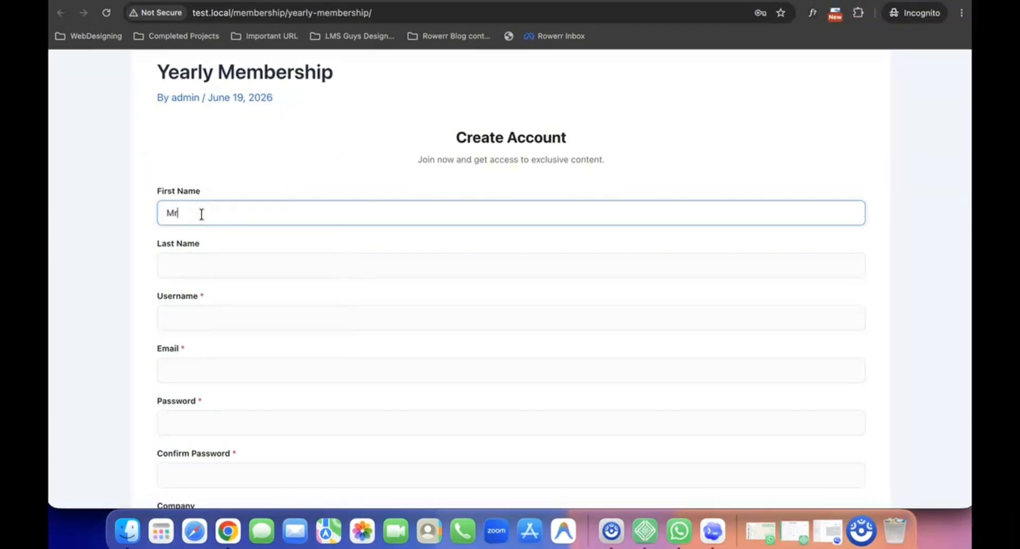
pyautogui.click(189, 261)
pyautogui.write('W')
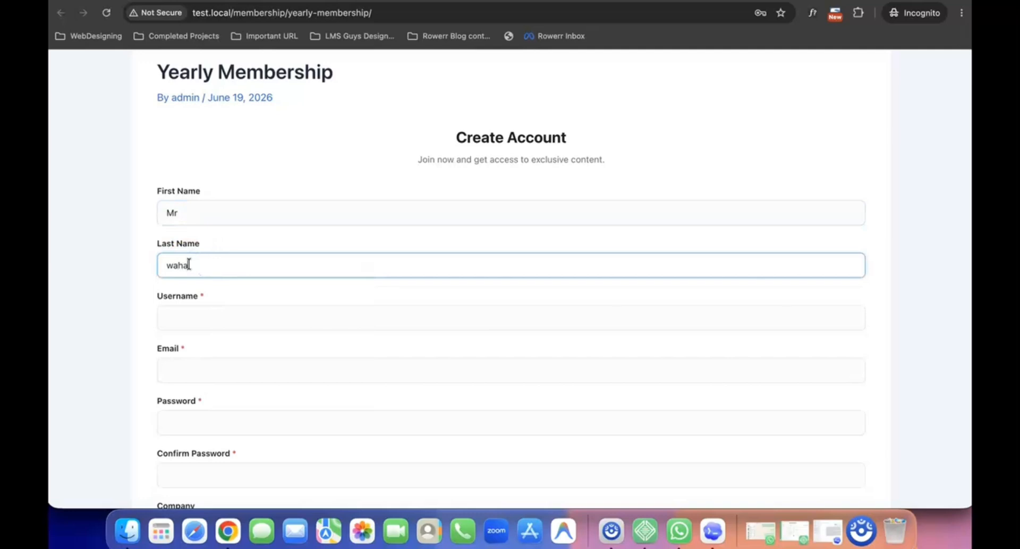
pyautogui.scroll(-2, 193, 311)
pyautogui.click(206, 274)
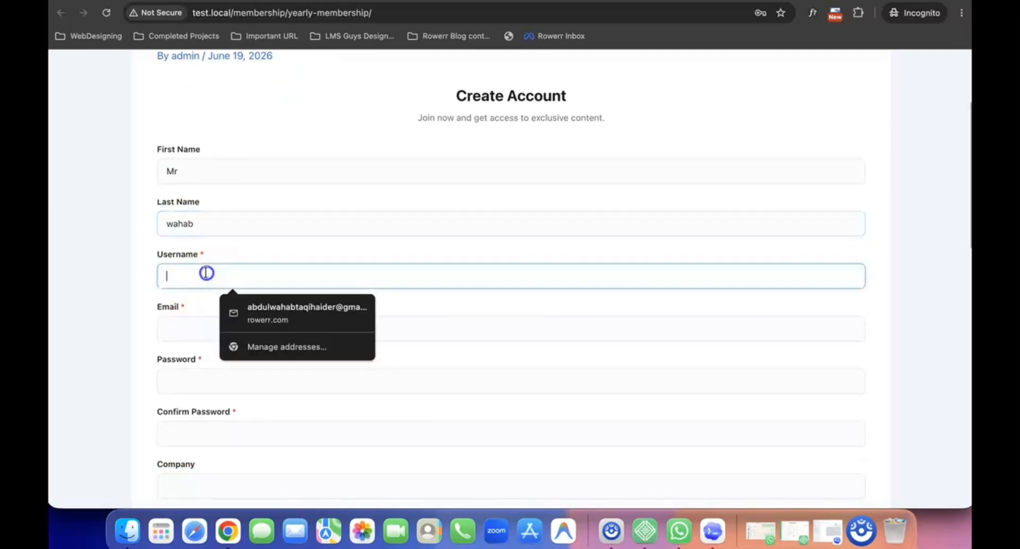
pyautogui.write('wahab')
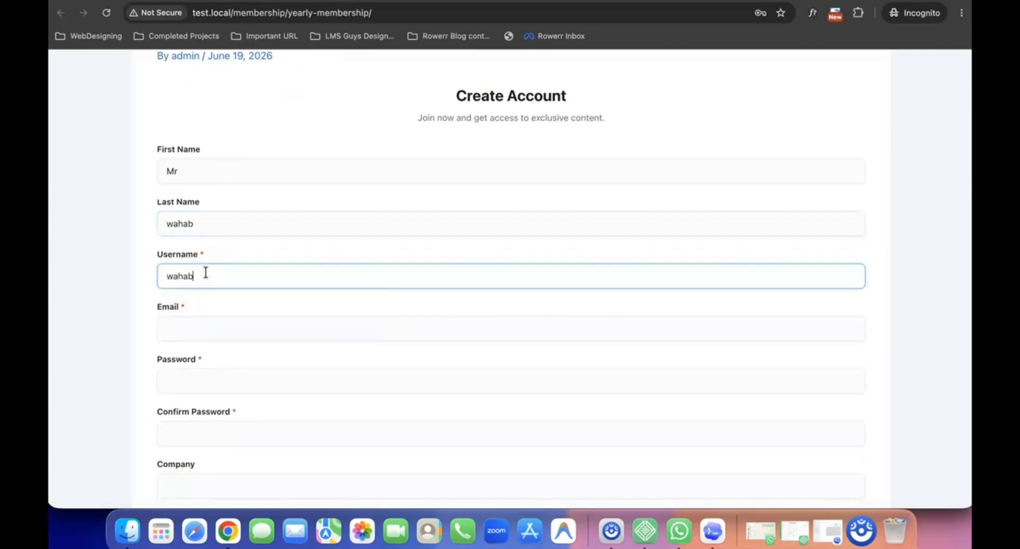
# - Enter the member's e-mail address in the registration form
pyautogui.scroll(-1, 207, 351)
pyautogui.click(212, 291)
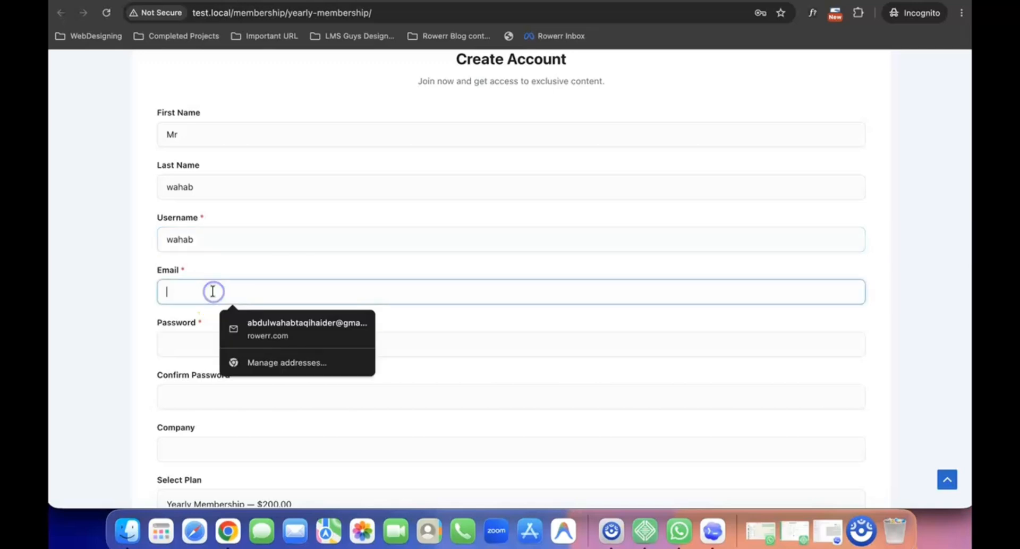
pyautogui.write('contact')
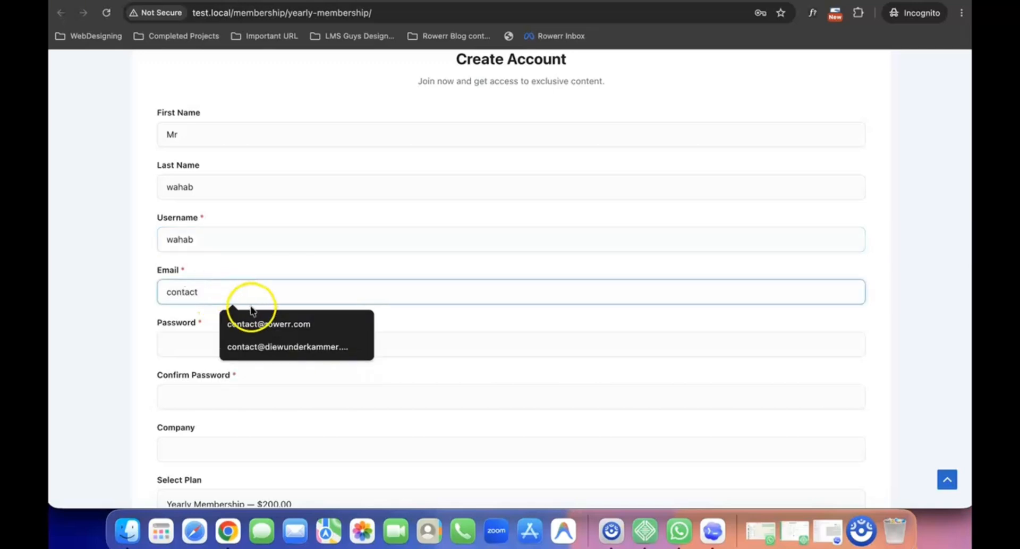
pyautogui.click(255, 324)
pyautogui.click(199, 291)
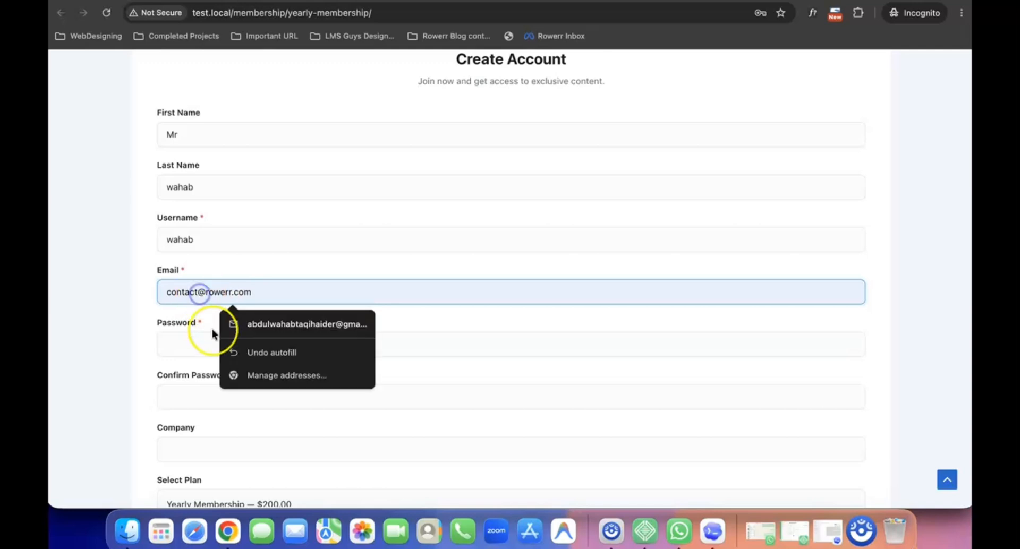
pyautogui.press('Escape')
pyautogui.write('1')
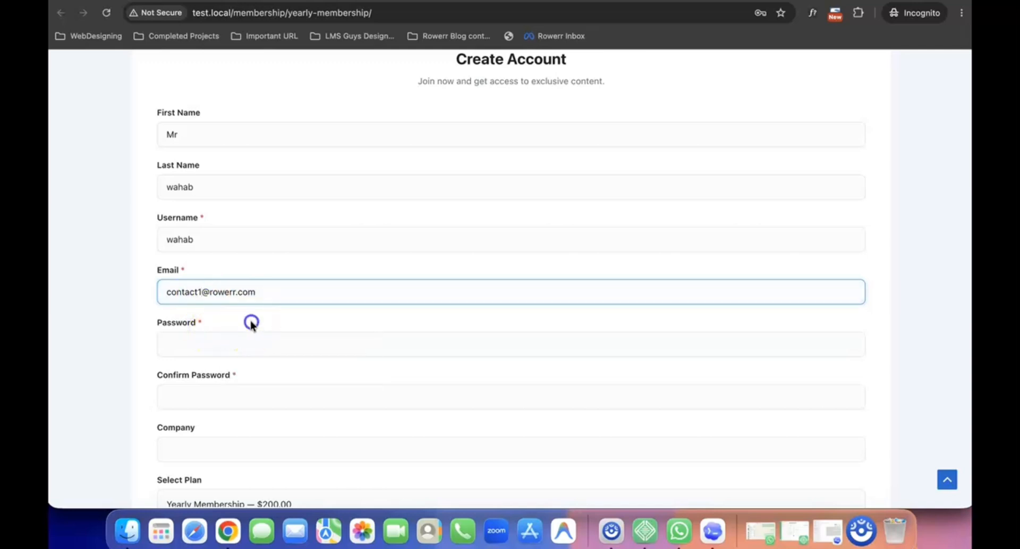
pyautogui.click(251, 322)
pyautogui.click(223, 346)
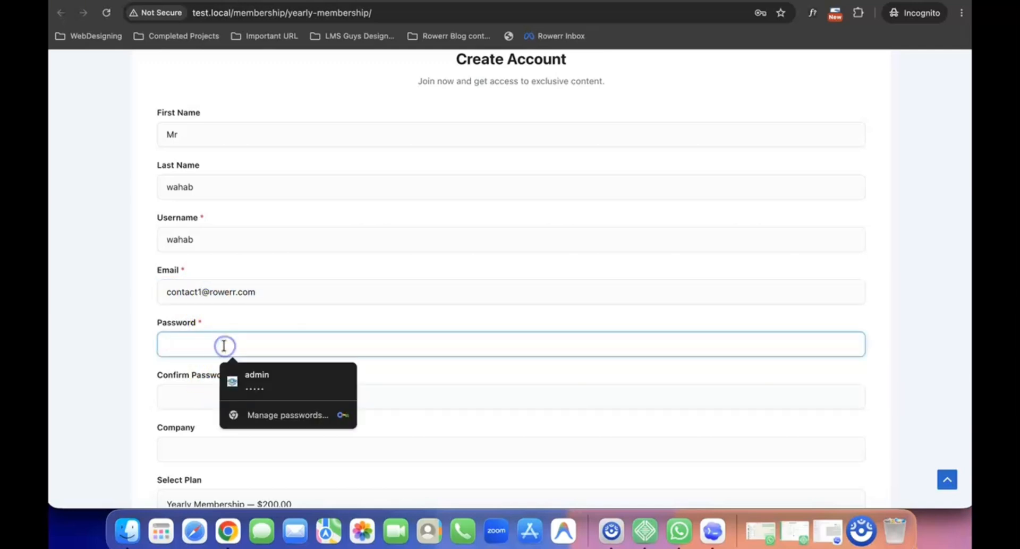
pyautogui.write('••')
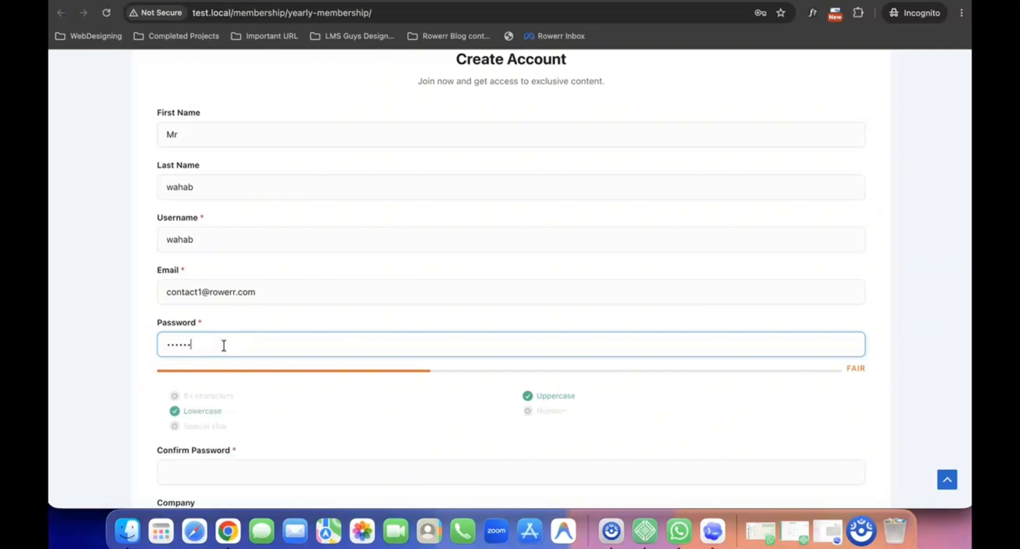
pyautogui.press('BackSpace')
pyautogui.press('BackSpace')
pyautogui.press('BackSpace')
pyautogui.press('BackSpace')
pyautogui.press('BackSpace')
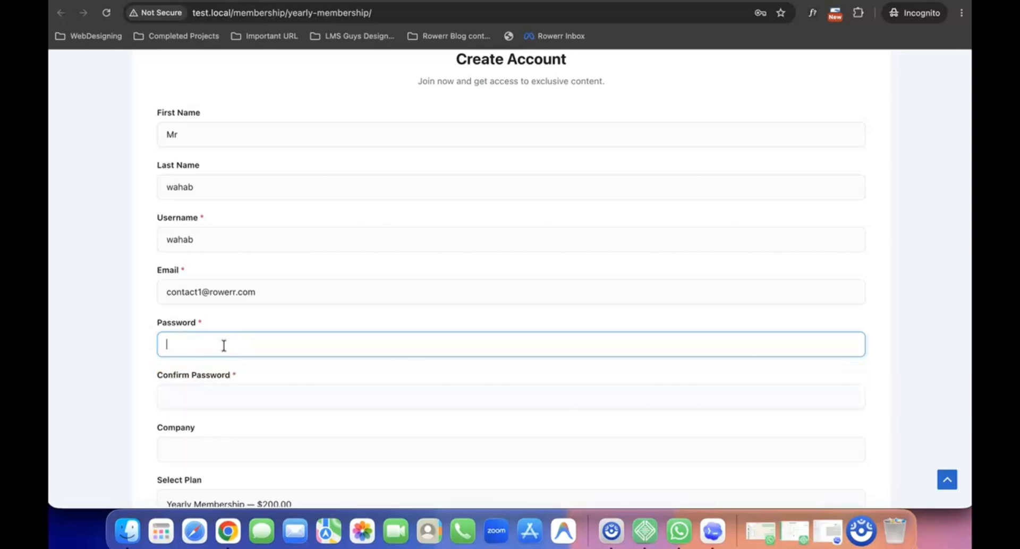
# - Enter the account password and repeat it in the Confirm Password field
pyautogui.write('••••')
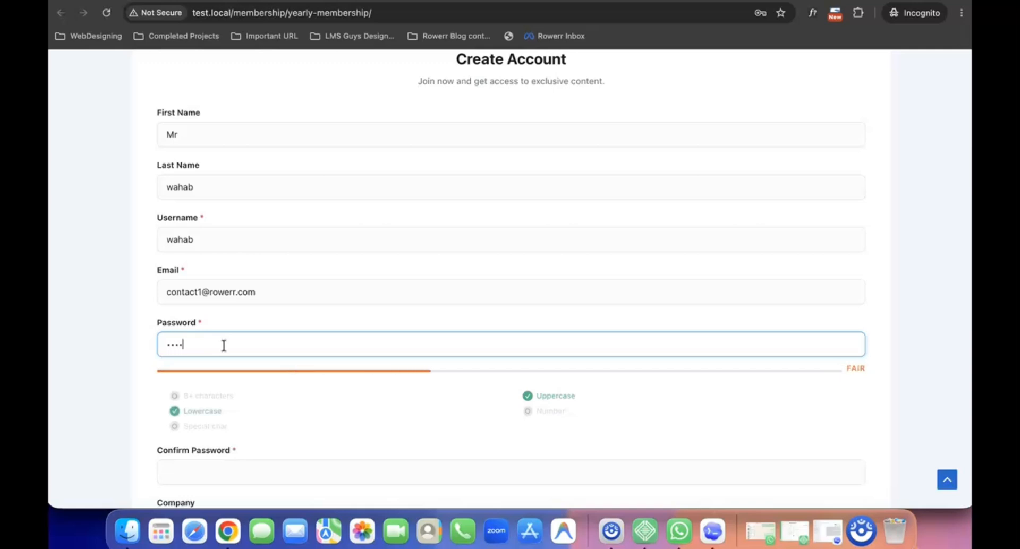
pyautogui.write('•••')
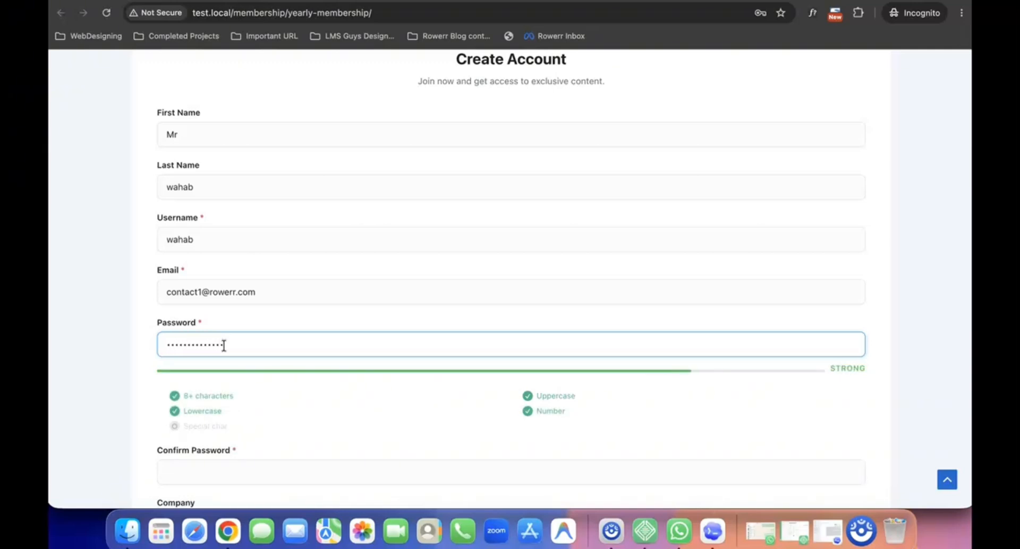
pyautogui.write('•')
pyautogui.scroll(-3, 256, 428)
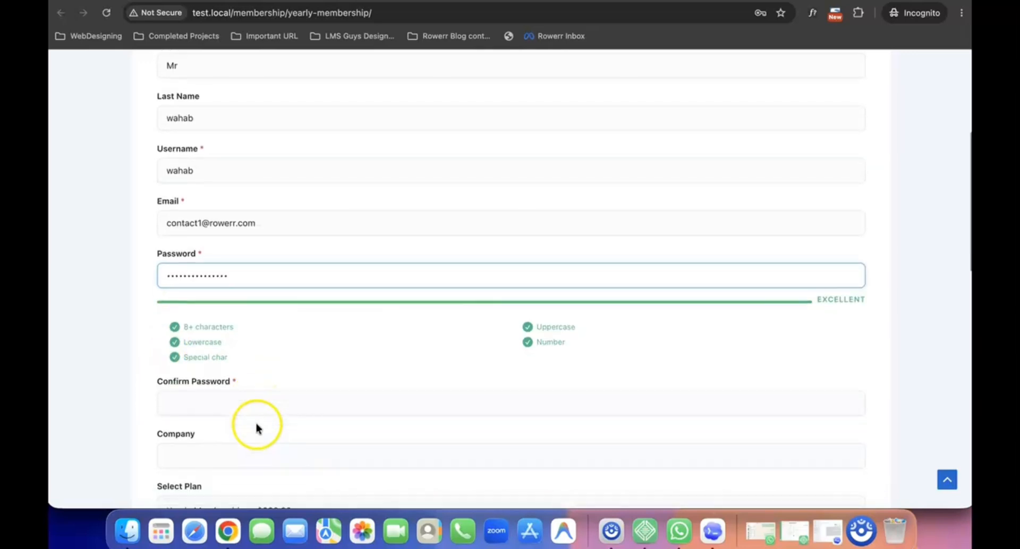
pyautogui.click(239, 399)
pyautogui.write('•')
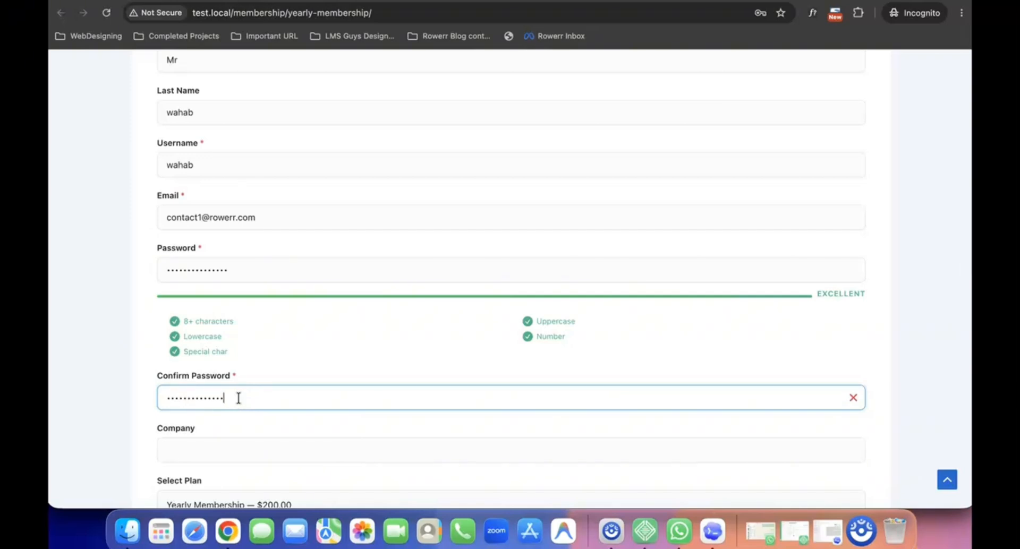
pyautogui.click(283, 354)
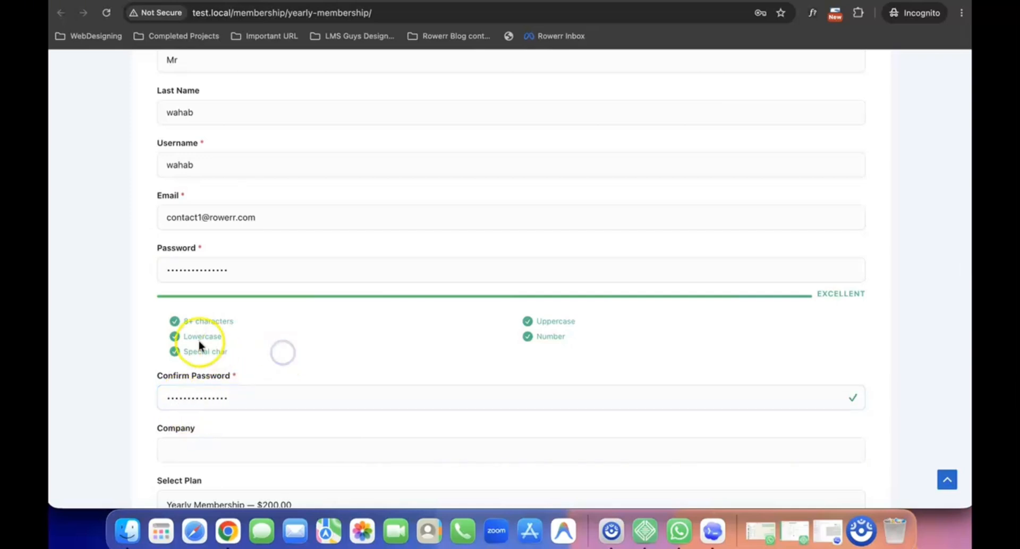
pyautogui.scroll(-5, 279, 350)
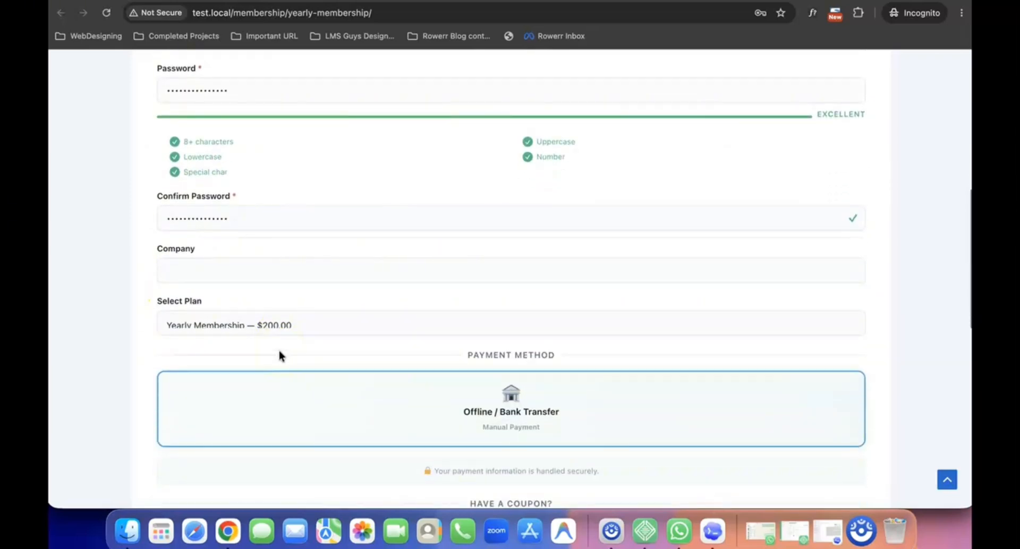
pyautogui.click(243, 268)
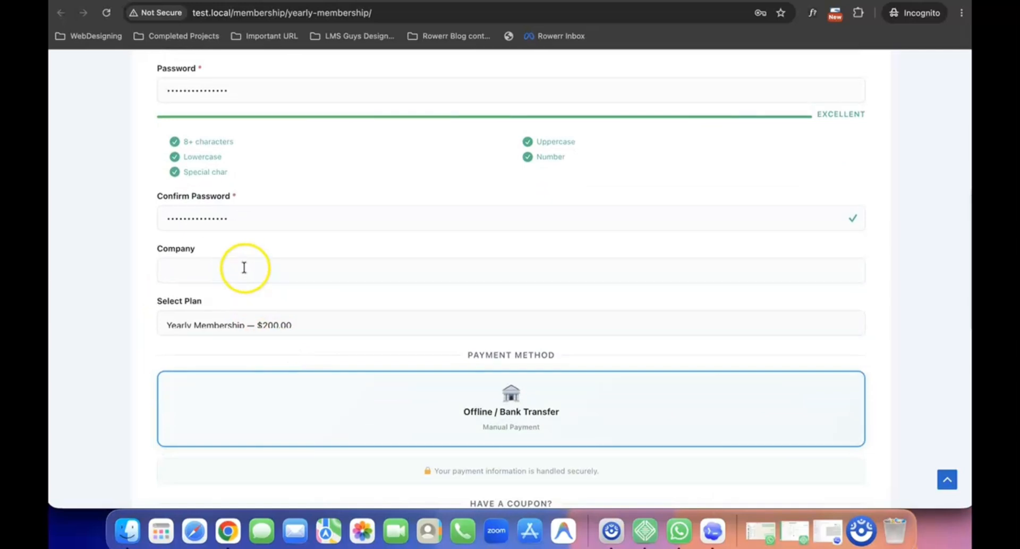
pyautogui.doubleClick(173, 254)
pyautogui.click(213, 248)
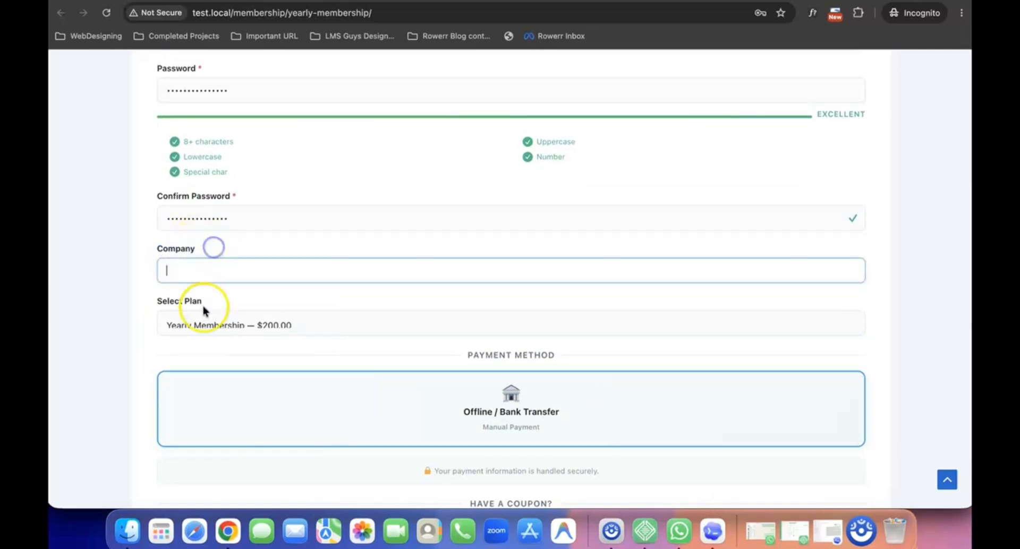
# - Apply the coupon code YEARLYFREE to the Yearly Membership registration
pyautogui.scroll(-1, 294, 359)
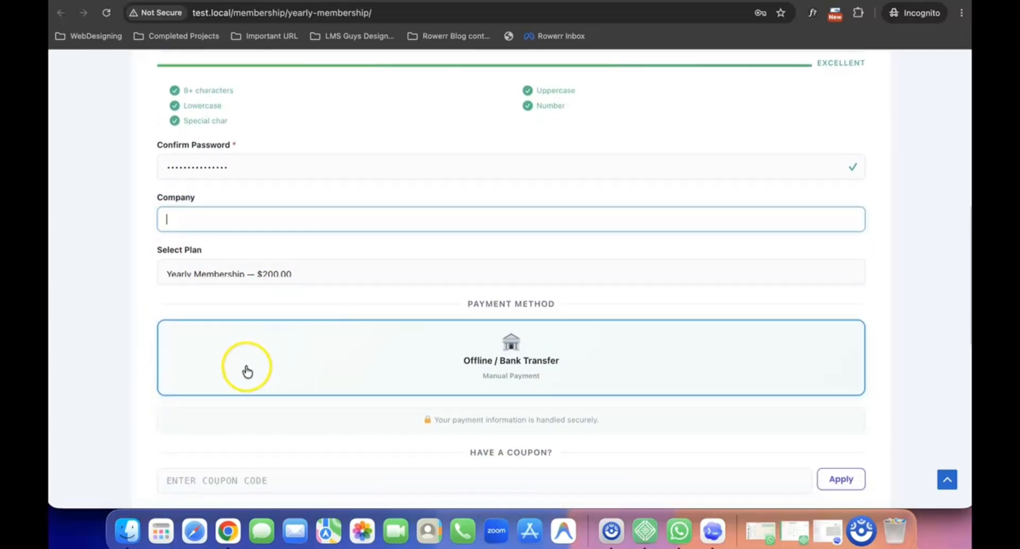
pyautogui.scroll(-3, 246, 367)
pyautogui.click(279, 277)
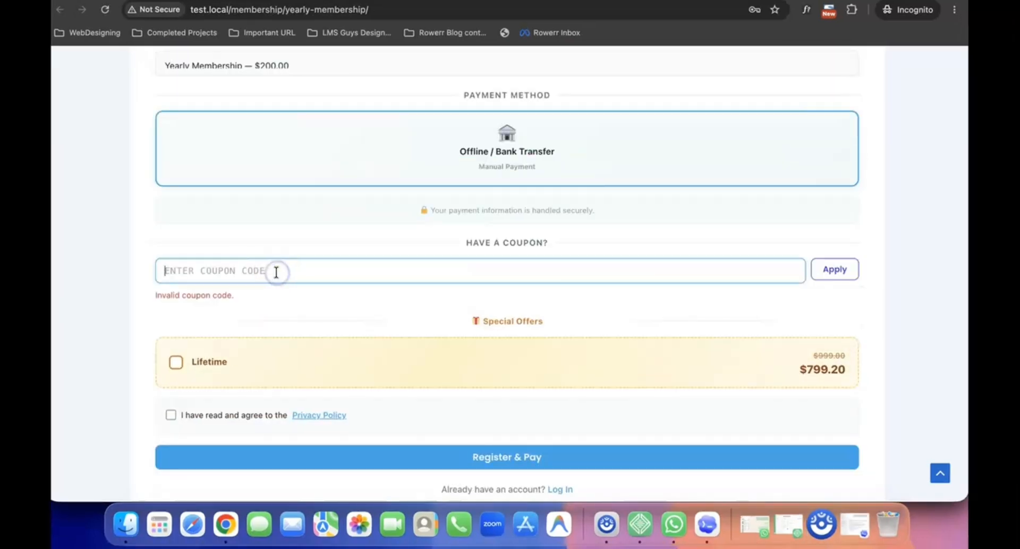
pyautogui.write('ERROR HAS OCCURRED CODEX')
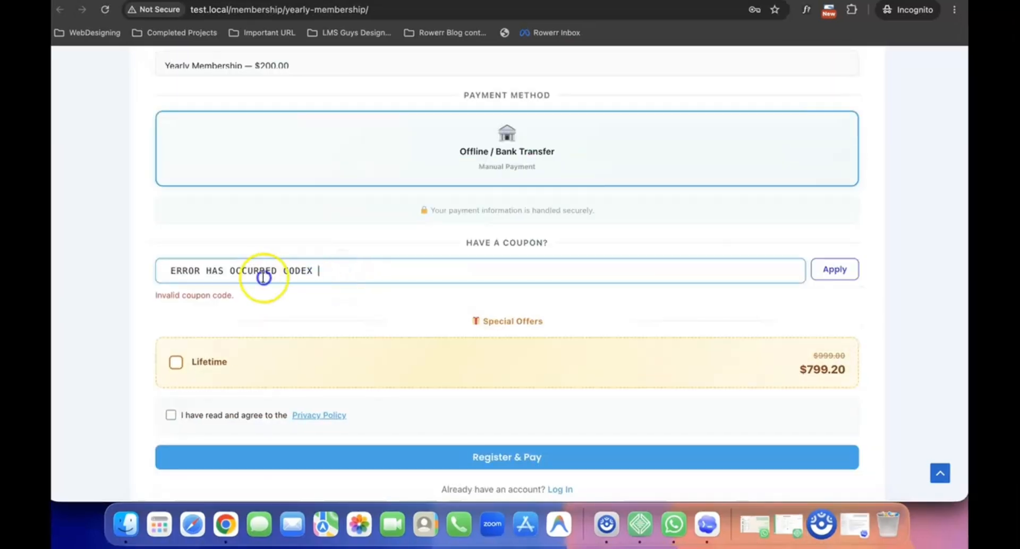
pyautogui.tripleClick(175, 276)
pyautogui.press('BackSpace')
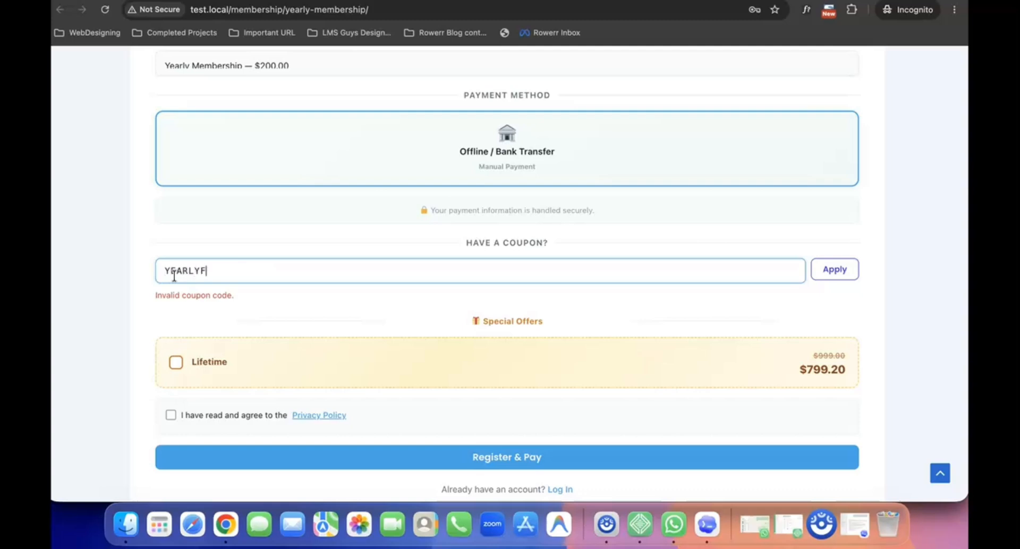
pyautogui.click(829, 270)
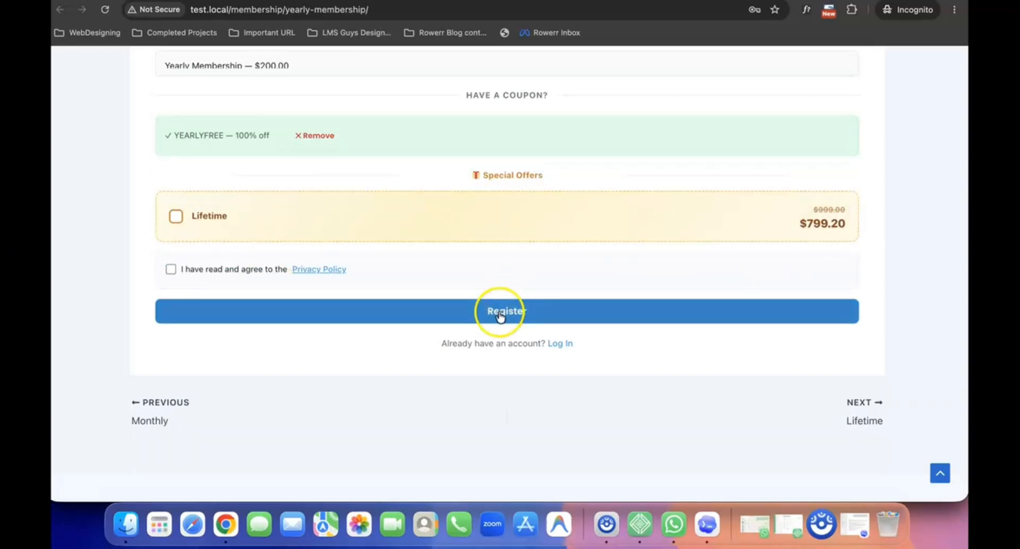
# - Agree to the Privacy Policy and submit the Yearly Membership registration
pyautogui.click(190, 271)
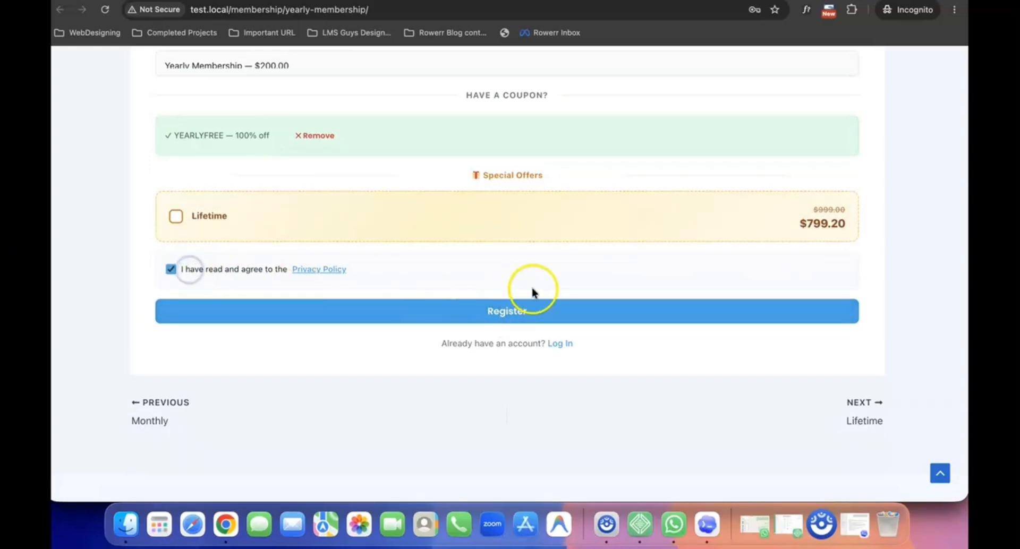
pyautogui.click(518, 314)
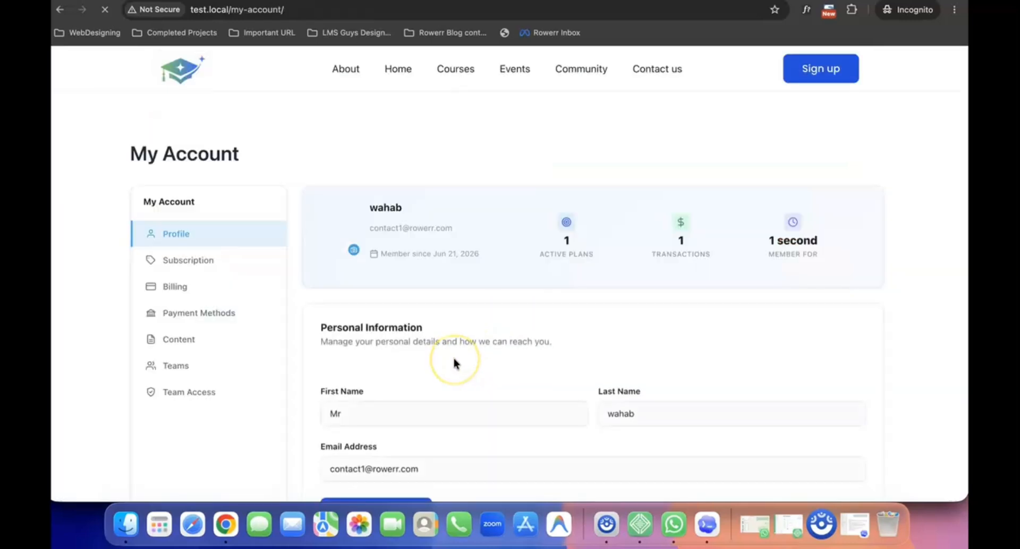
# - Look over the new member's account profile and open the Content section of My Account
pyautogui.scroll(-1, 453, 364)
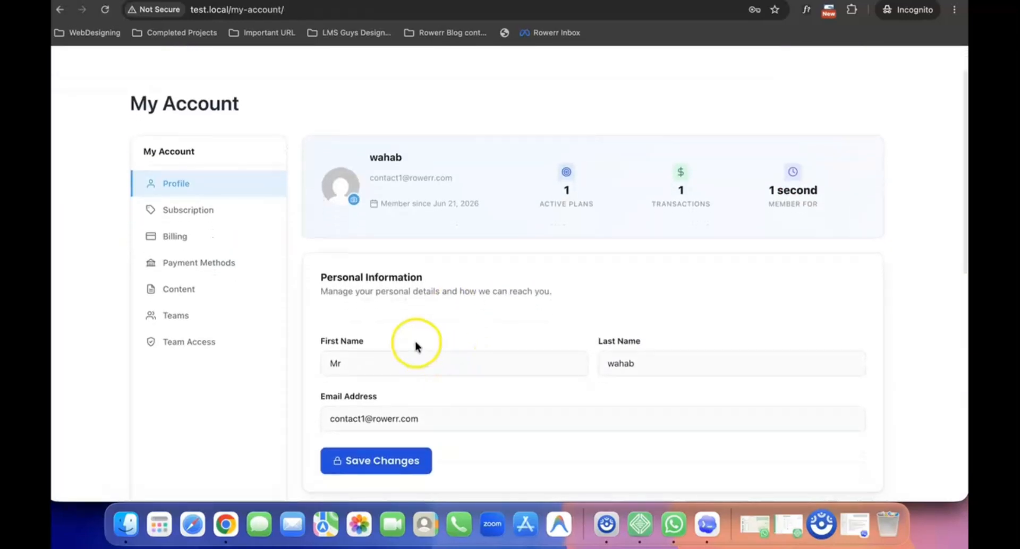
pyautogui.scroll(-3, 416, 345)
pyautogui.scroll(-10, 415, 345)
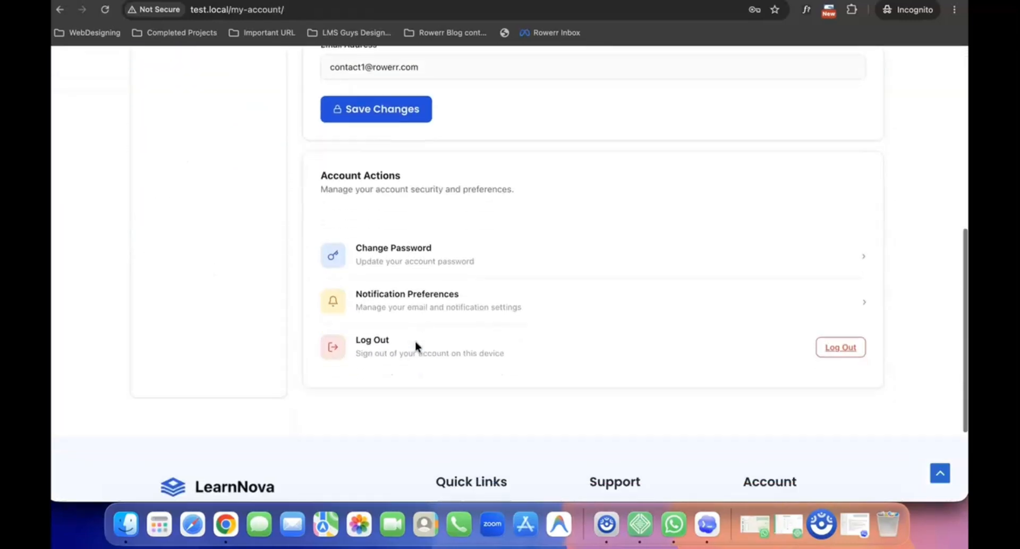
pyautogui.scroll(12, 415, 346)
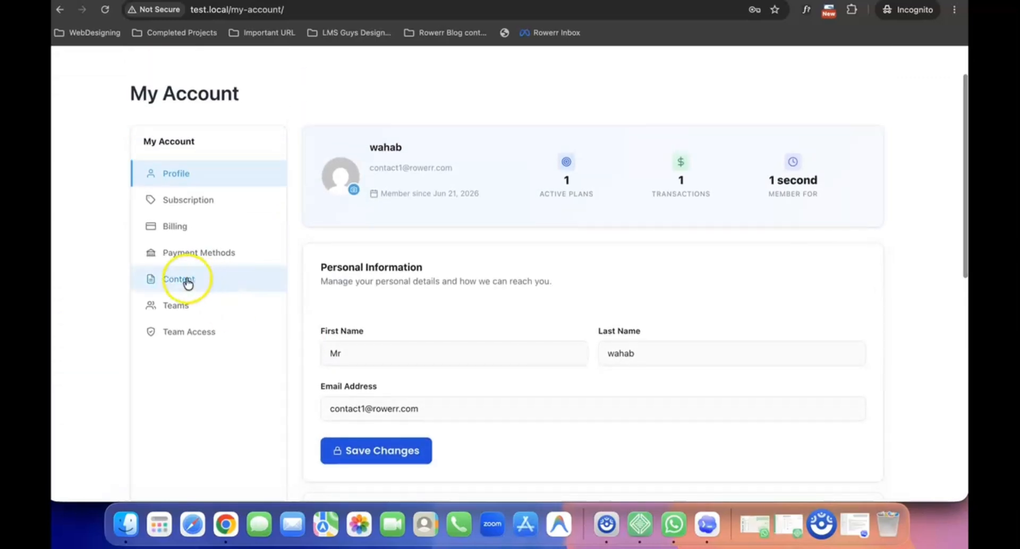
pyautogui.click(188, 283)
pyautogui.scroll(-3, 366, 345)
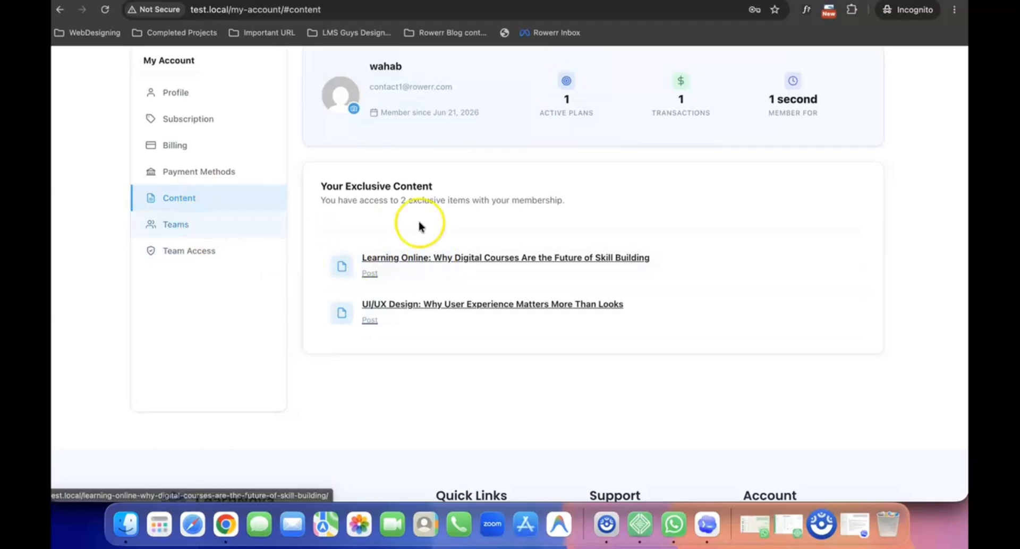
# - Open the exclusive post "Learning Online: Why Digital Courses Are the Future of Skill Building", look through it and close it
pyautogui.click(425, 259)
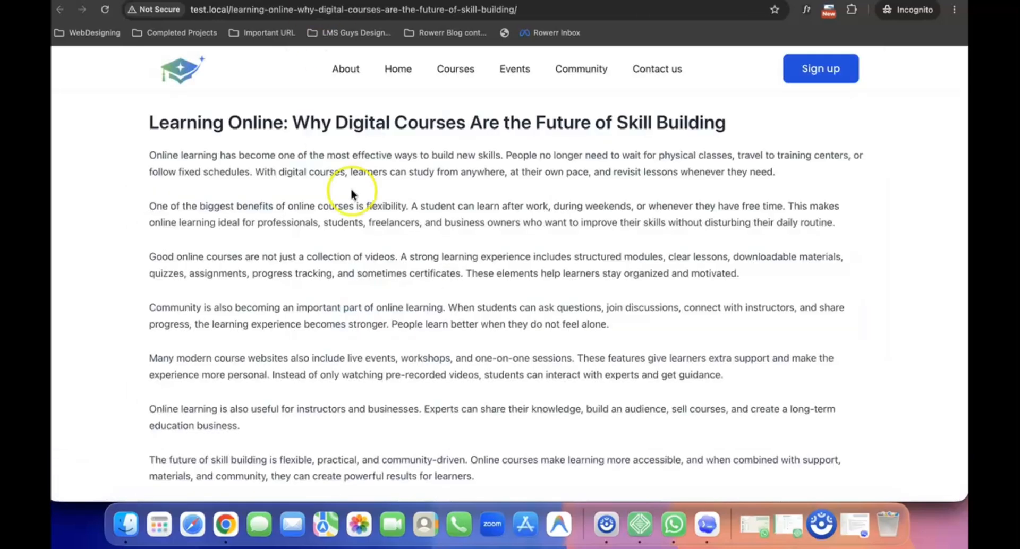
pyautogui.scroll(-5, 351, 194)
pyautogui.scroll(5, 347, 193)
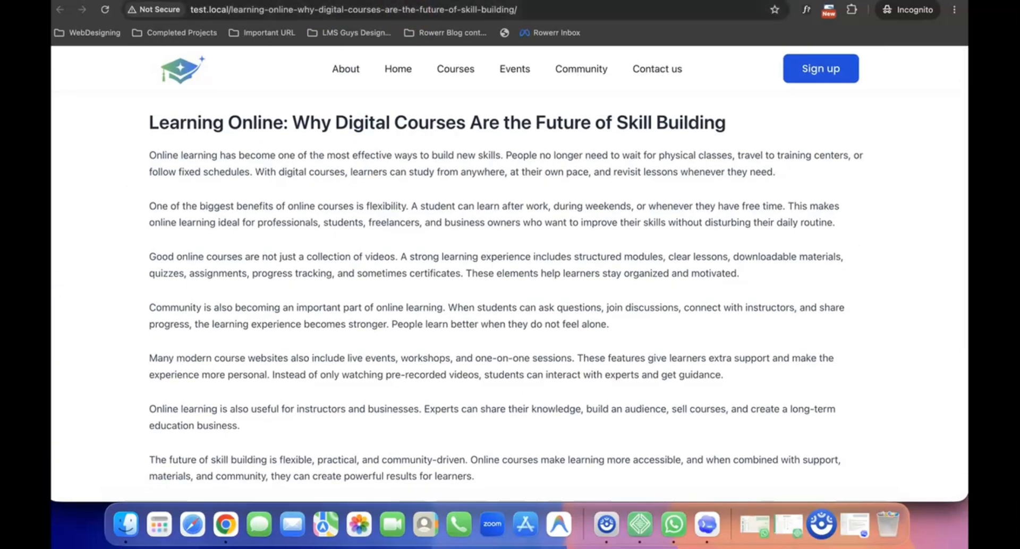
pyautogui.click(249, 1)
# - Open the exclusive post "UI/UX Design: Why User Experience Matters More Than Looks", look through it and close it
pyautogui.click(480, 308)
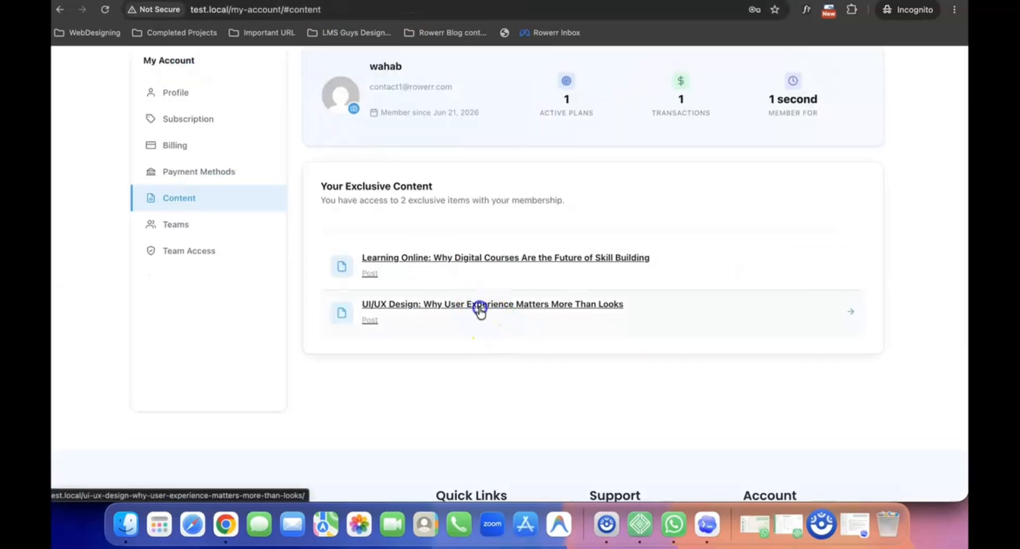
pyautogui.scroll(-5, 347, 228)
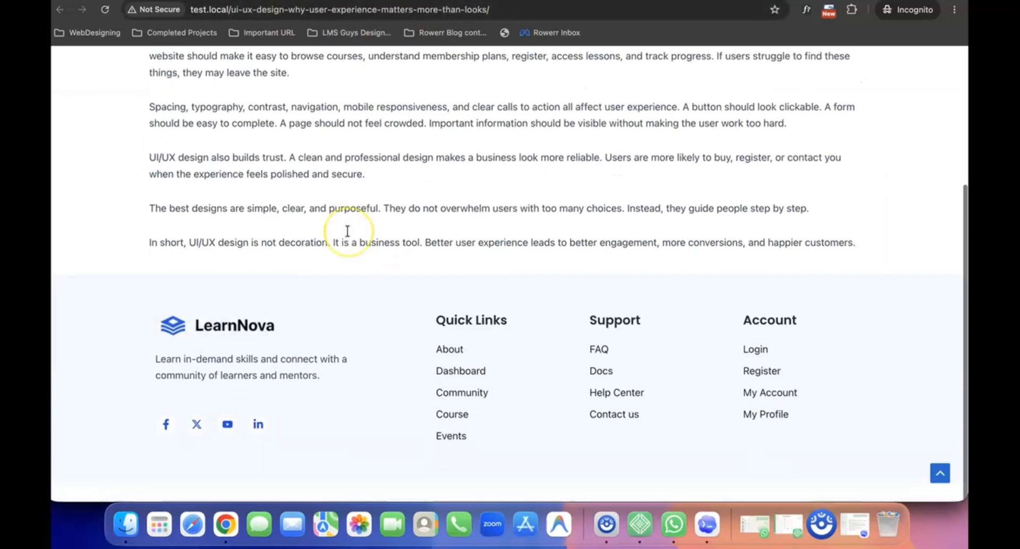
pyautogui.scroll(5, 347, 232)
pyautogui.click(249, 1)
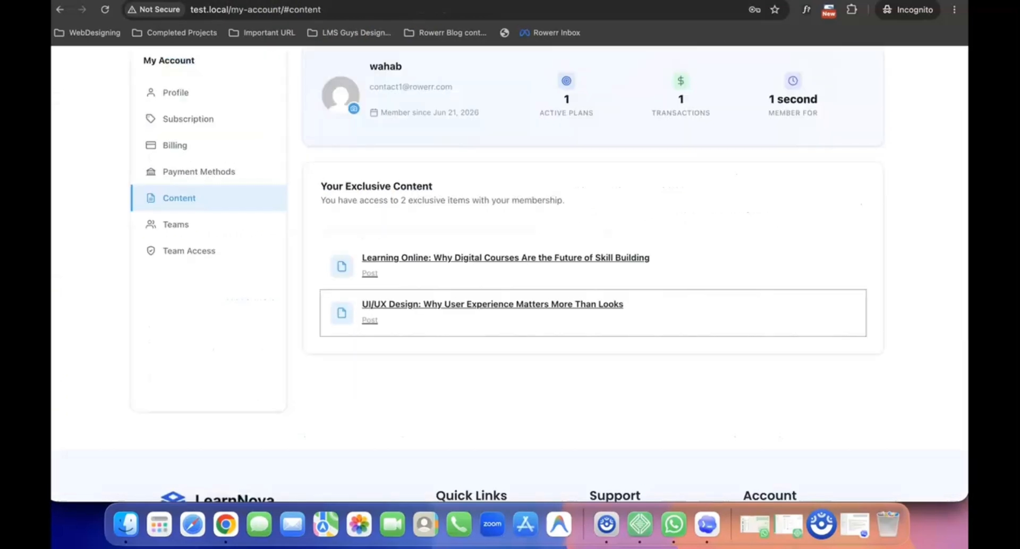
# - Minimize the incognito window and open Rule one from AccessKit's content rules in the WordPress admin
pyautogui.press('super+m')
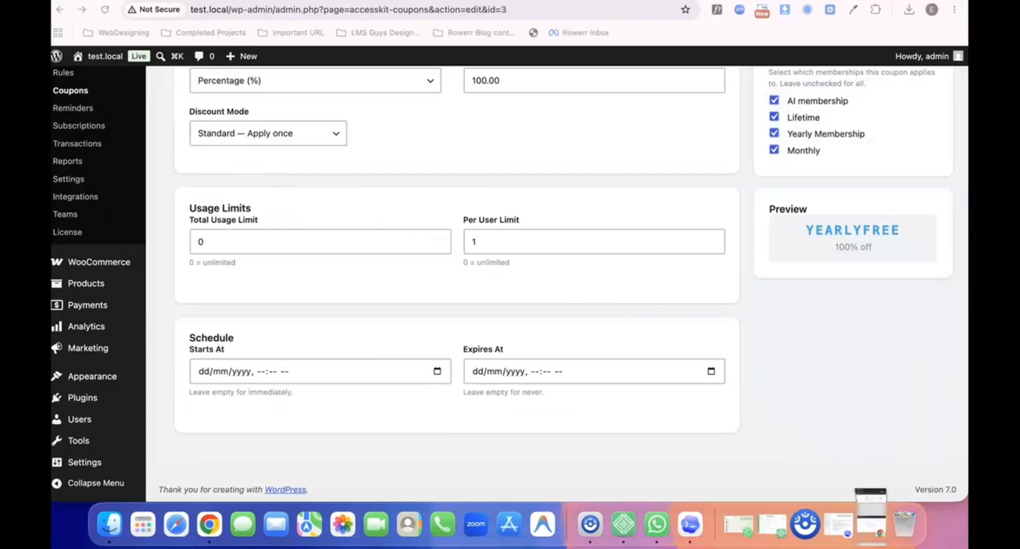
pyautogui.scroll(3, 255, 157)
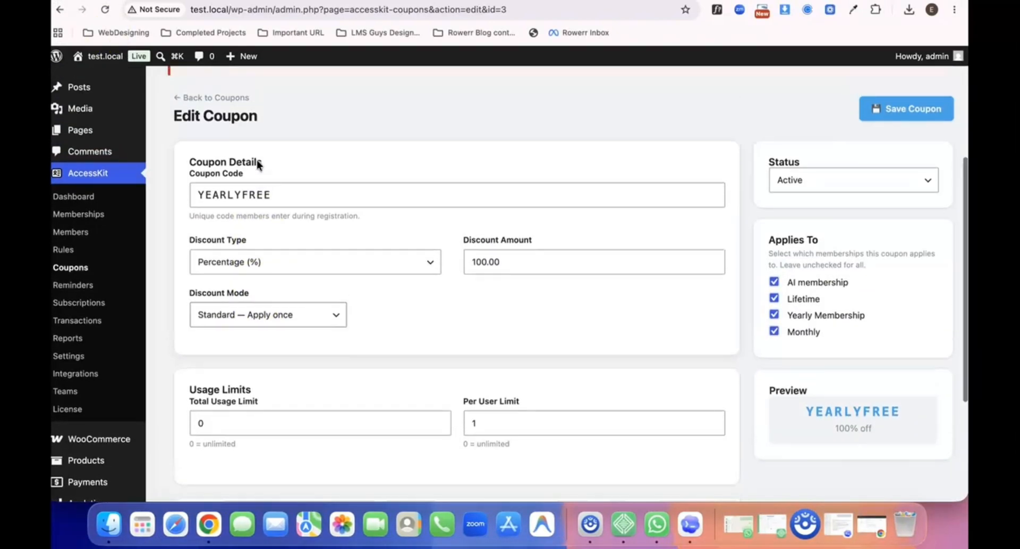
pyautogui.scroll(5, 256, 157)
pyautogui.click(101, 91)
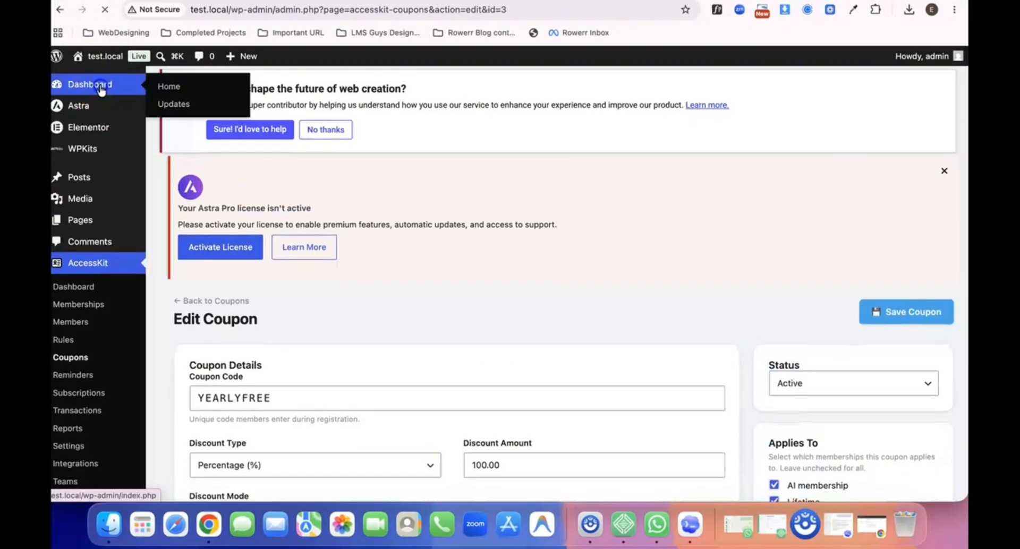
pyautogui.scroll(-2, 164, 234)
pyautogui.moveTo(88, 231)
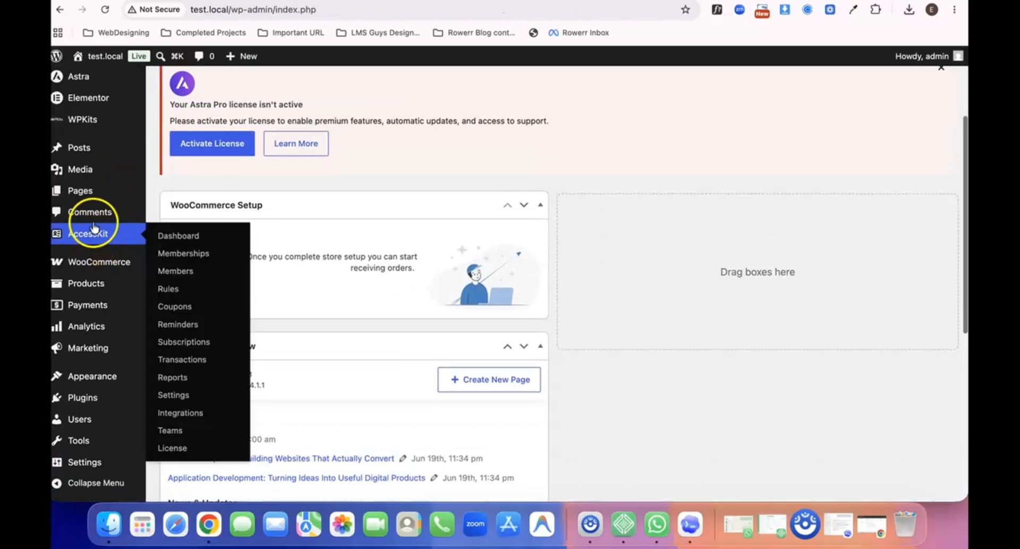
pyautogui.click(168, 289)
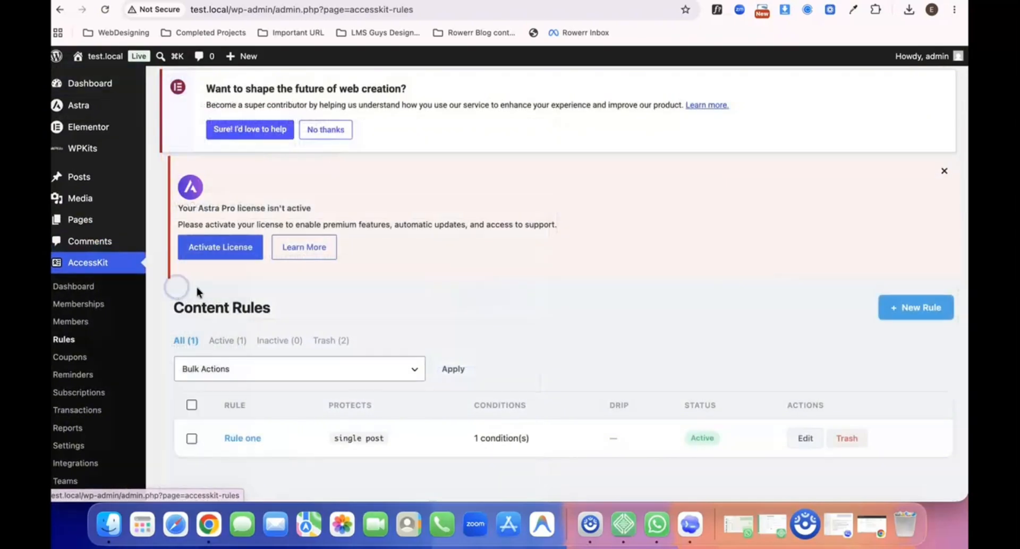
pyautogui.scroll(-4, 308, 316)
pyautogui.click(242, 272)
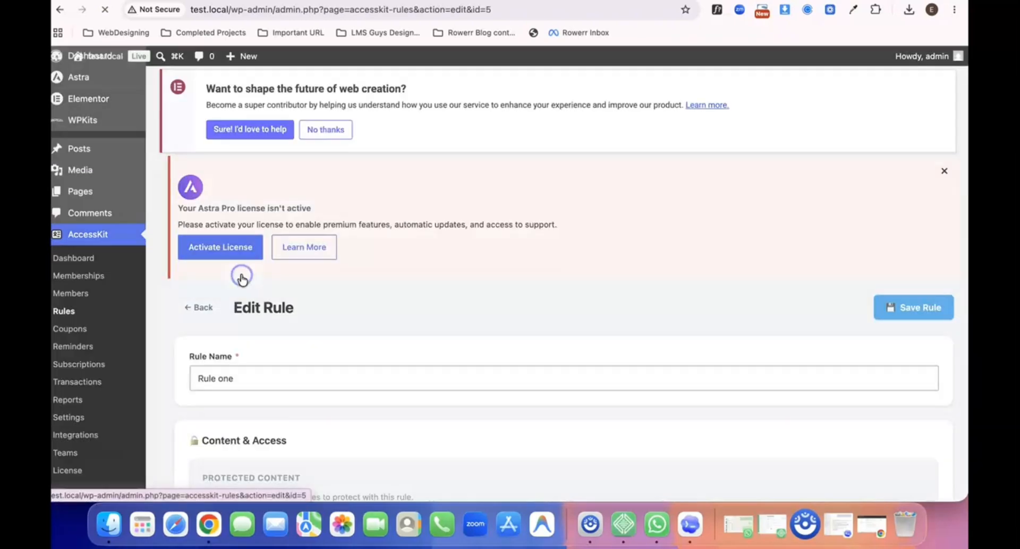
pyautogui.scroll(-7, 329, 380)
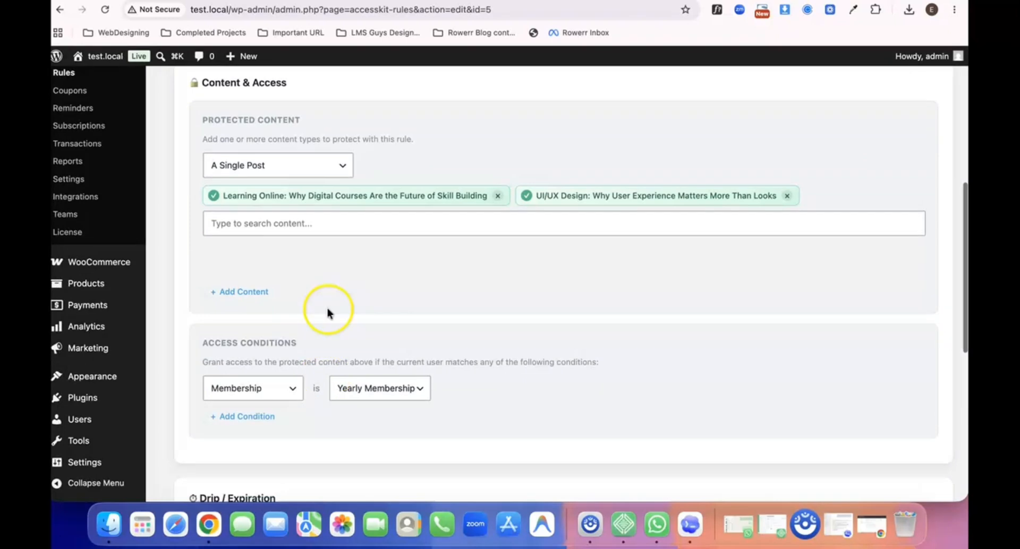
# - Add the post "AI Automation: Saving Time With Smarter Workflows" to Rule one's protected content and save the rule
pyautogui.click(334, 224)
pyautogui.click(297, 330)
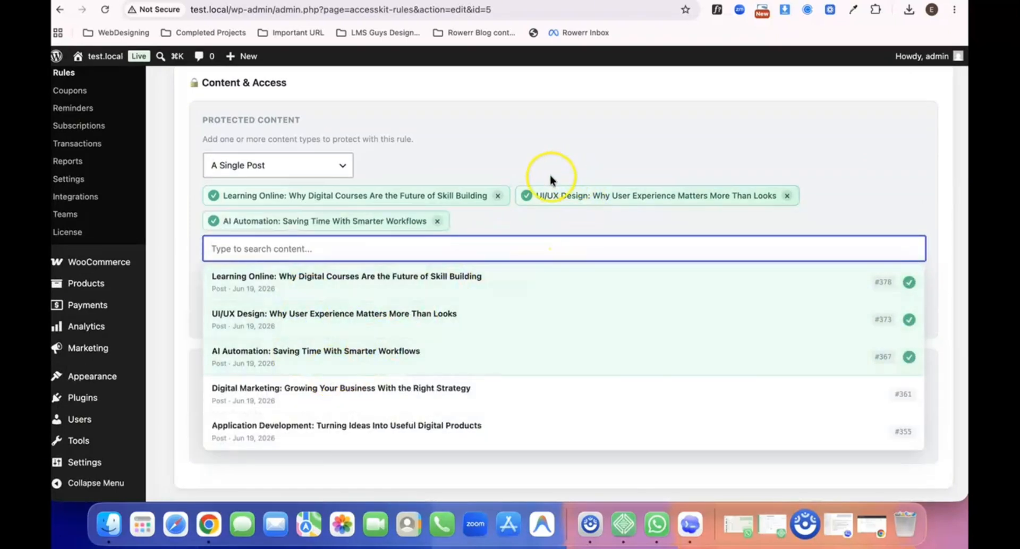
pyautogui.click(575, 145)
pyautogui.scroll(10, 575, 142)
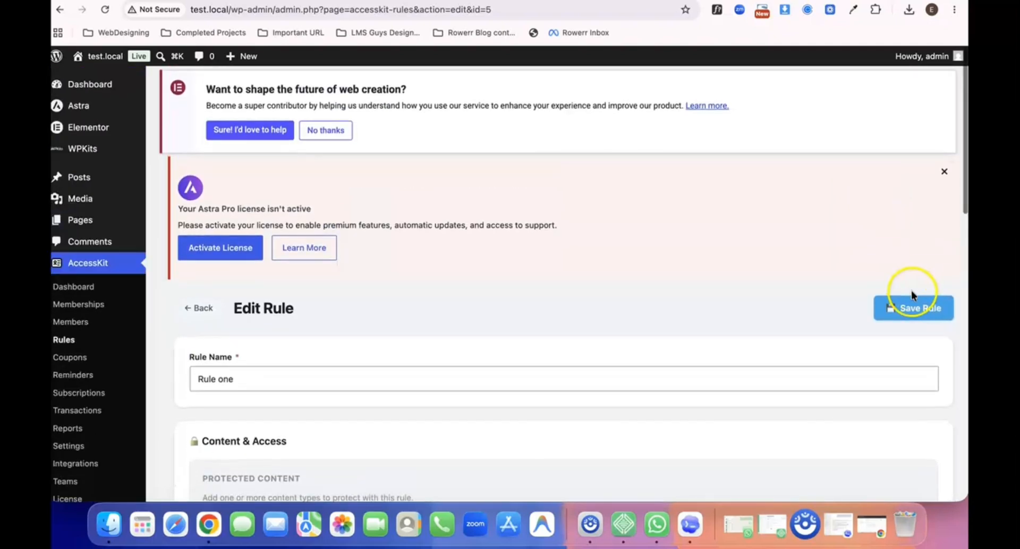
pyautogui.click(906, 308)
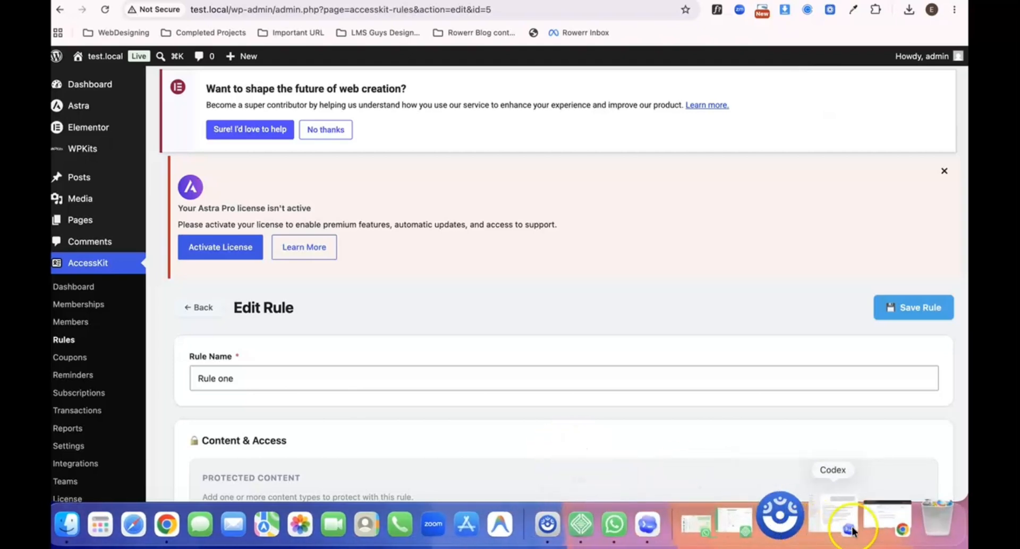
# - Switch to the incognito window and open the AI Automation post from the member's exclusive content
pyautogui.click(881, 524)
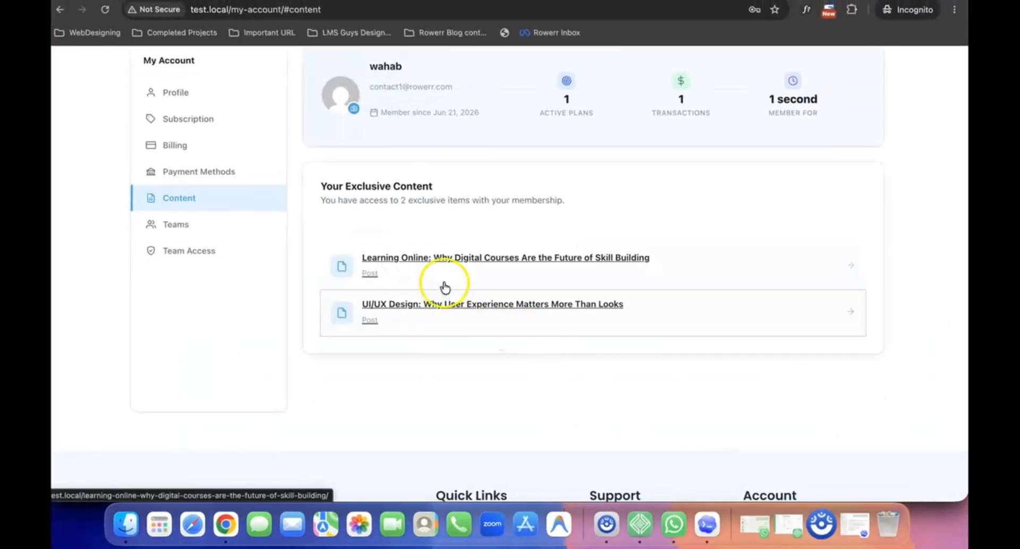
pyautogui.scroll(-2, 381, 257)
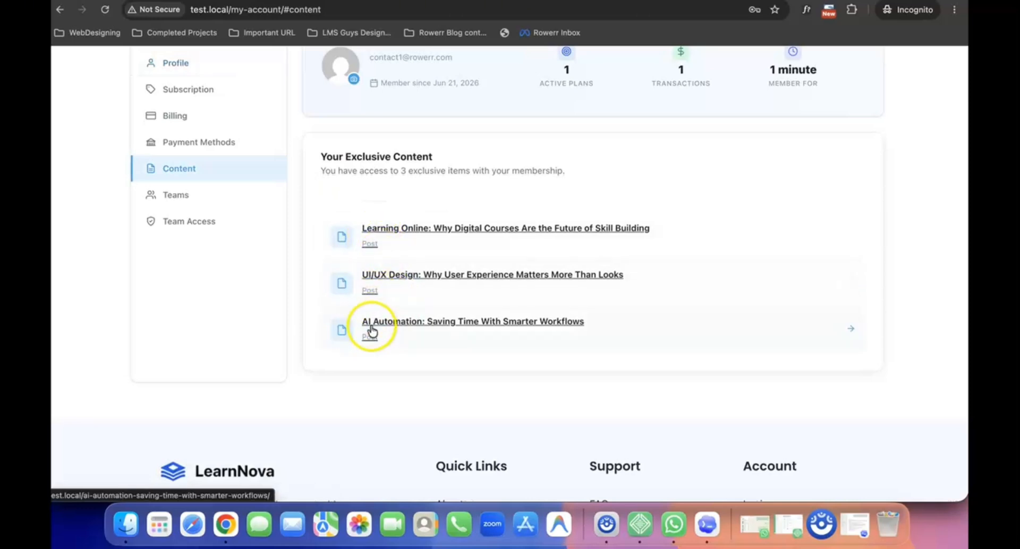
pyautogui.click(398, 323)
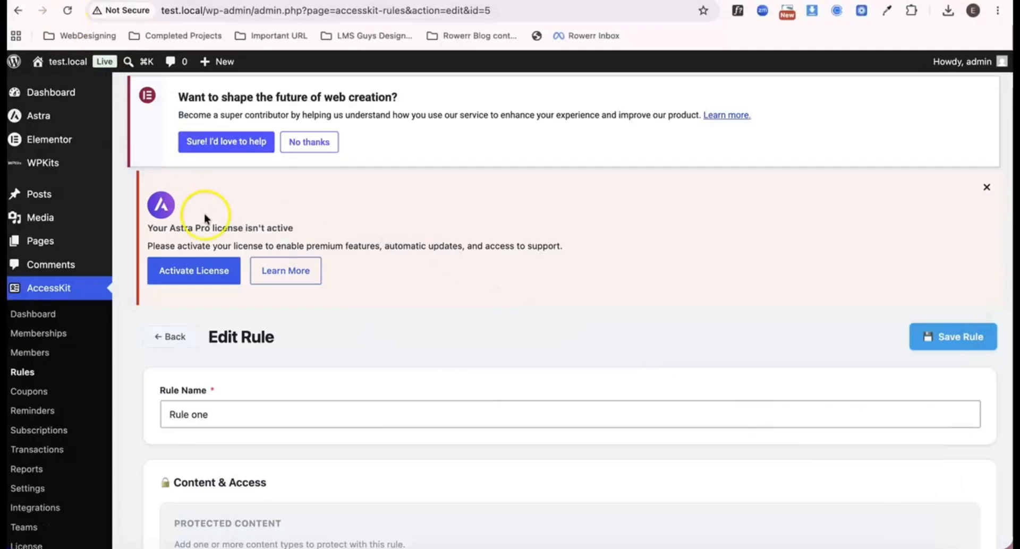
# - Reopen Rule one from the AccessKit content rules list and go to its Content & Access settings
pyautogui.scroll(-1, 238, 279)
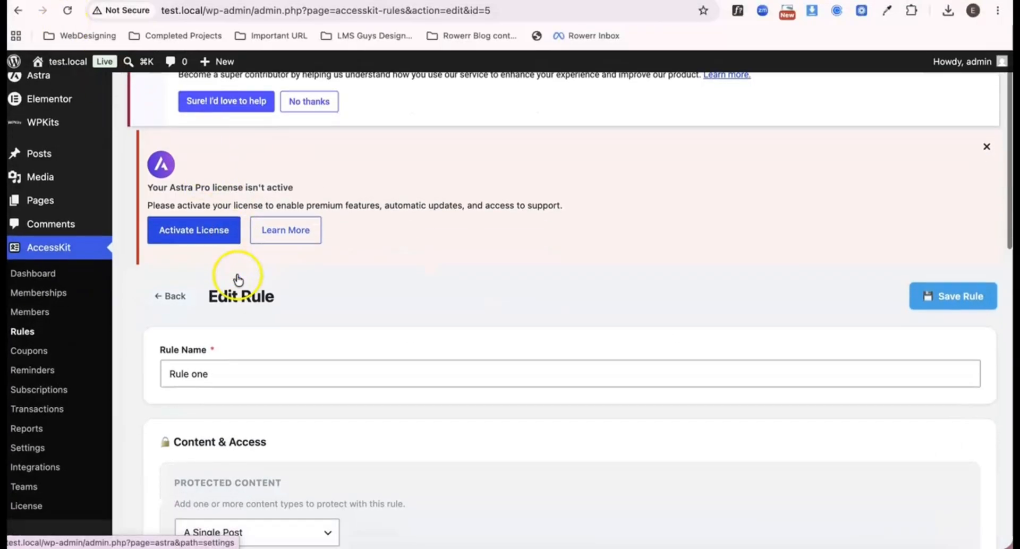
pyautogui.click(23, 334)
pyautogui.scroll(-3, 257, 406)
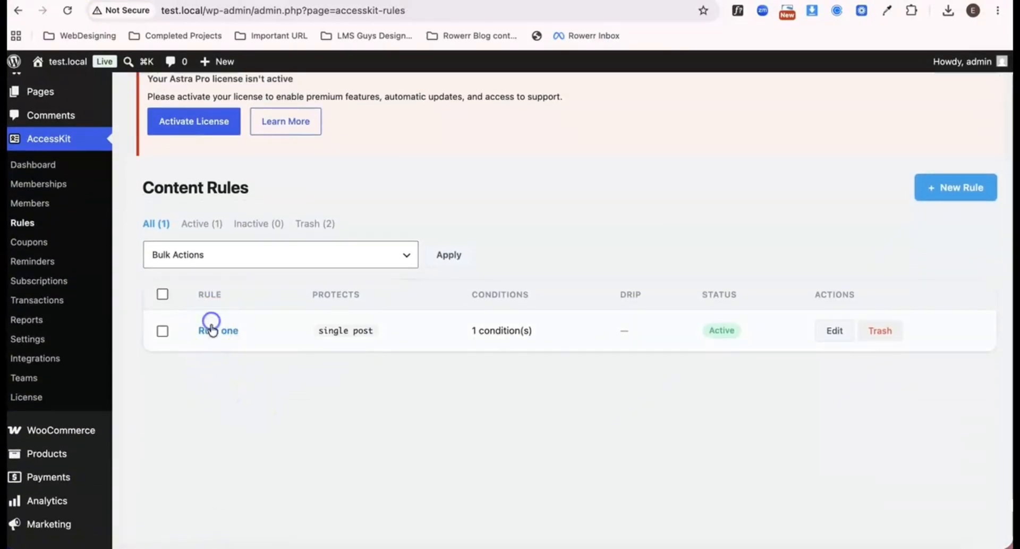
pyautogui.click(213, 328)
pyautogui.scroll(-6, 312, 449)
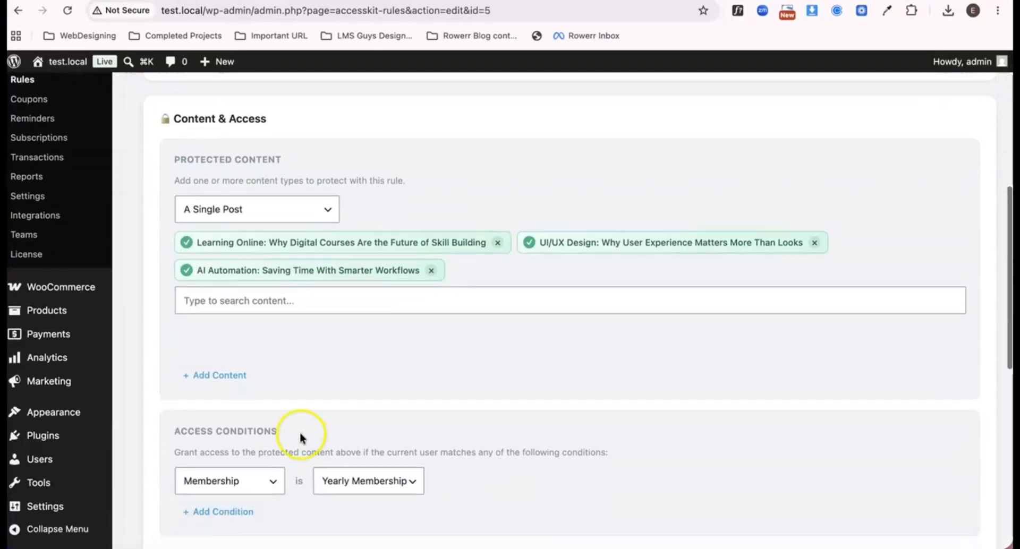
# - Add another protected content entry to Rule one with the content type A Single Page
pyautogui.click(216, 375)
pyautogui.click(265, 381)
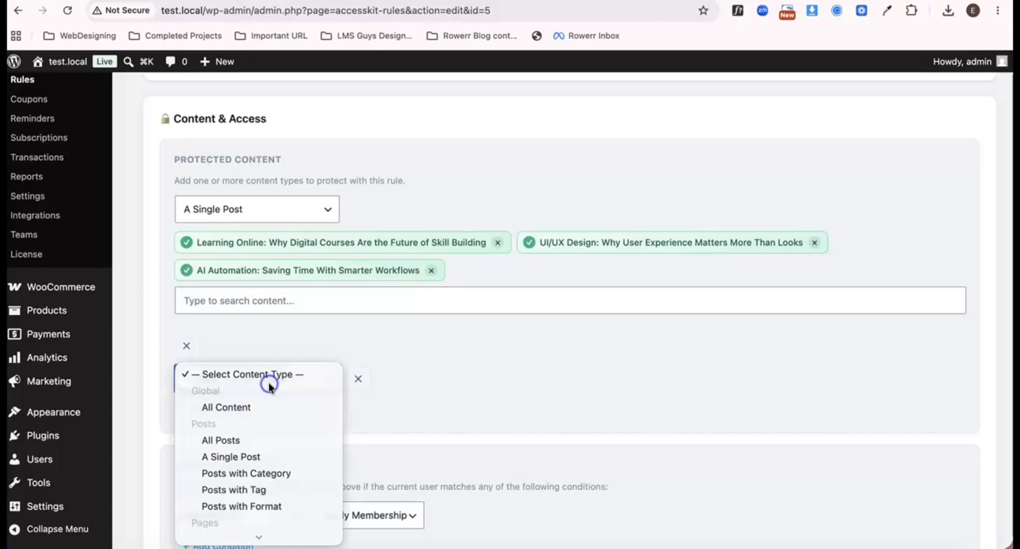
pyautogui.scroll(-5, 259, 435)
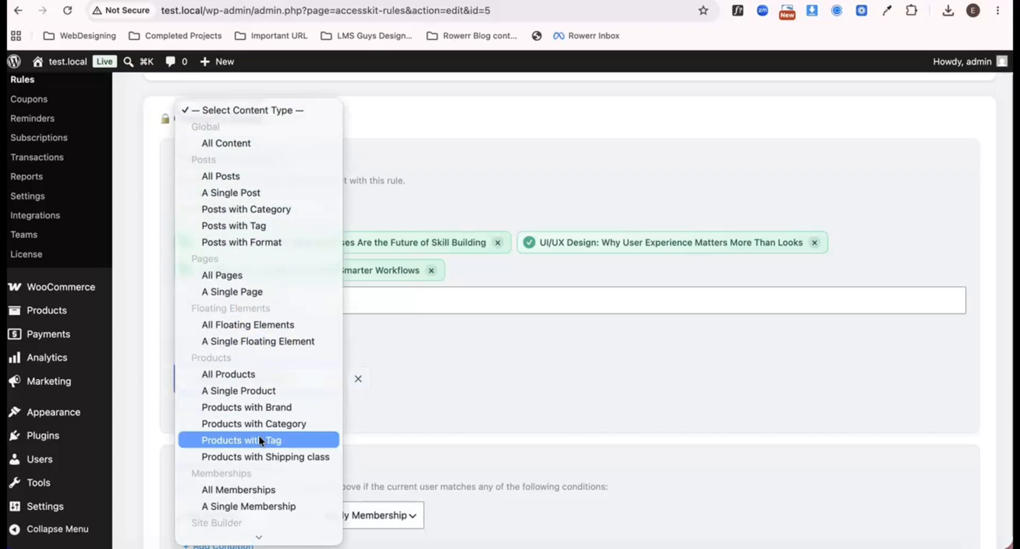
pyautogui.click(241, 287)
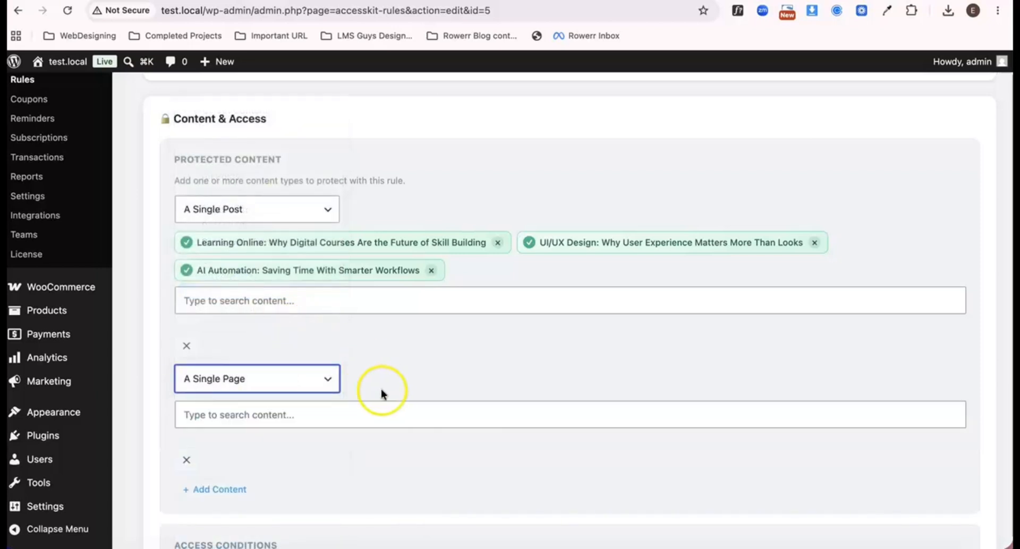
# - Search for "home" in the single-page entry and select the Home page as protected content
pyautogui.click(304, 414)
pyautogui.write('h')
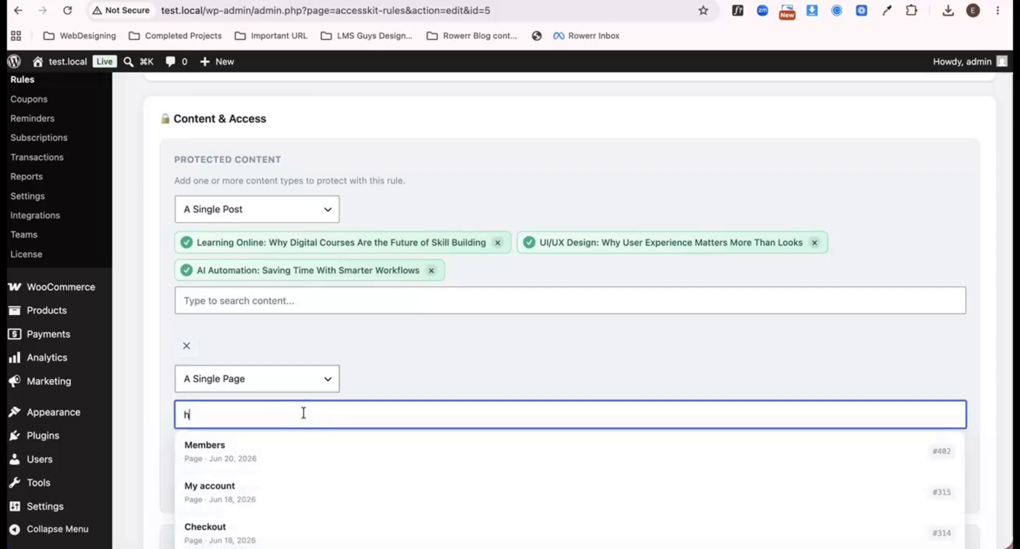
pyautogui.write('ome')
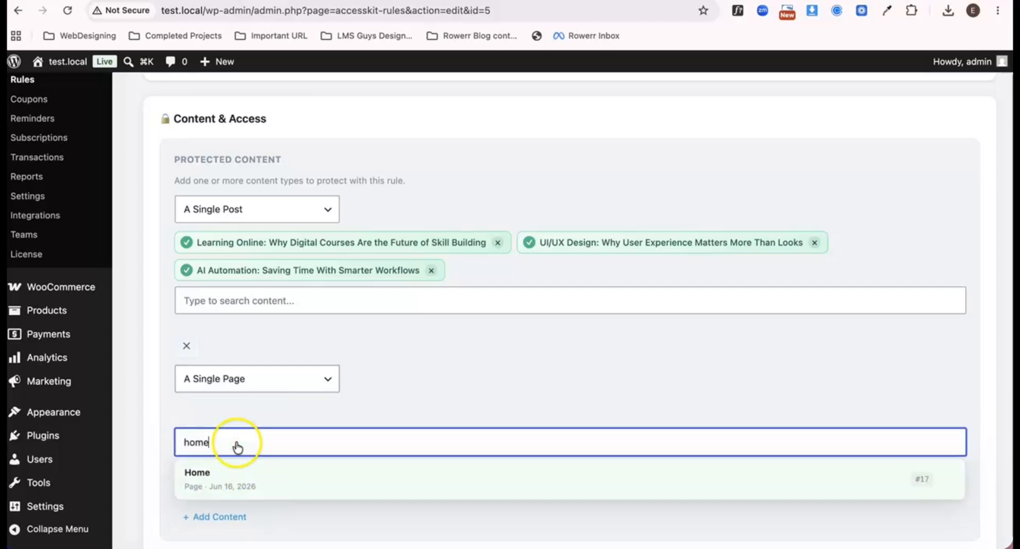
pyautogui.click(238, 447)
pyautogui.scroll(-1, 412, 400)
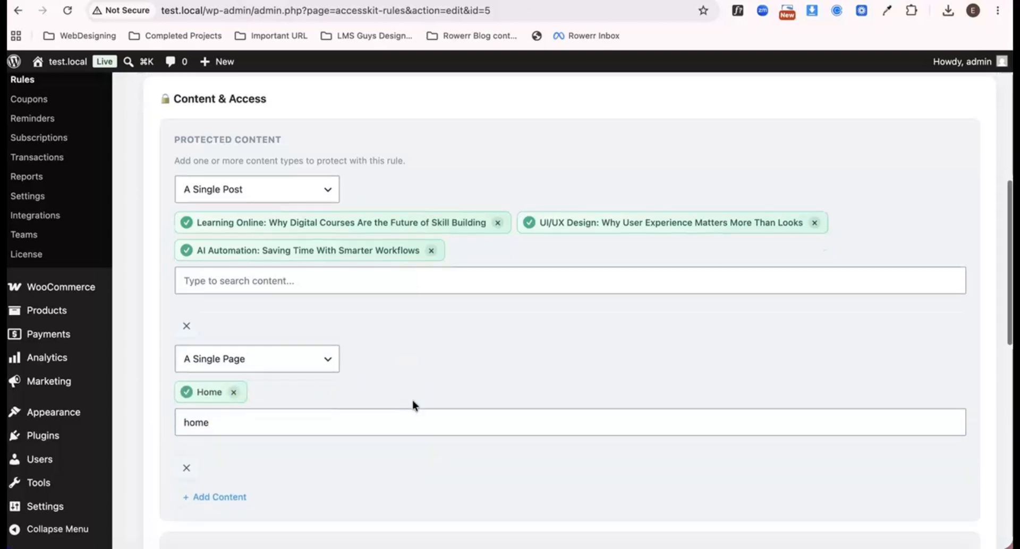
# - Review Rule one's protected content and access conditions, and save the rule
pyautogui.scroll(-3, 413, 402)
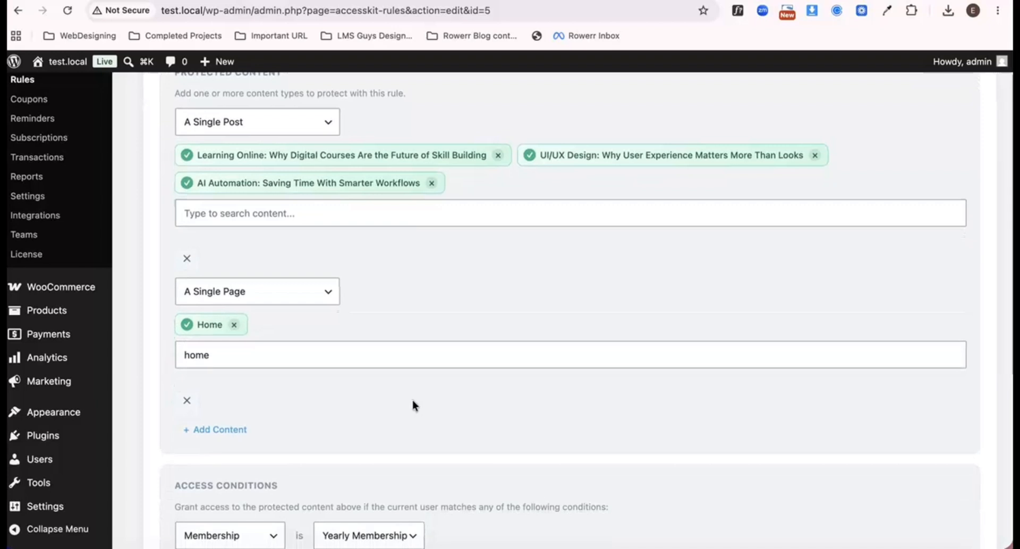
pyautogui.scroll(7, 413, 405)
pyautogui.scroll(1, 412, 405)
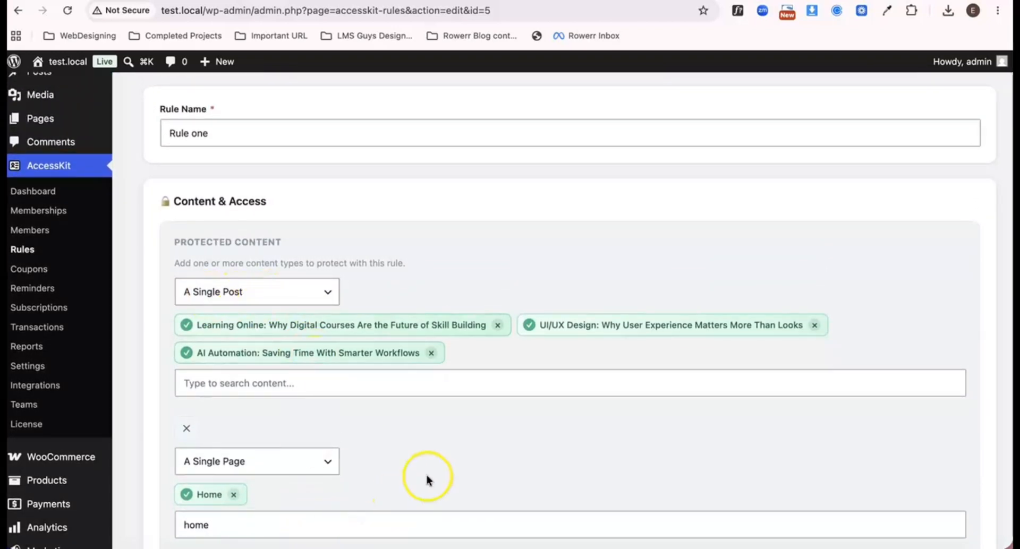
pyautogui.scroll(-14, 426, 474)
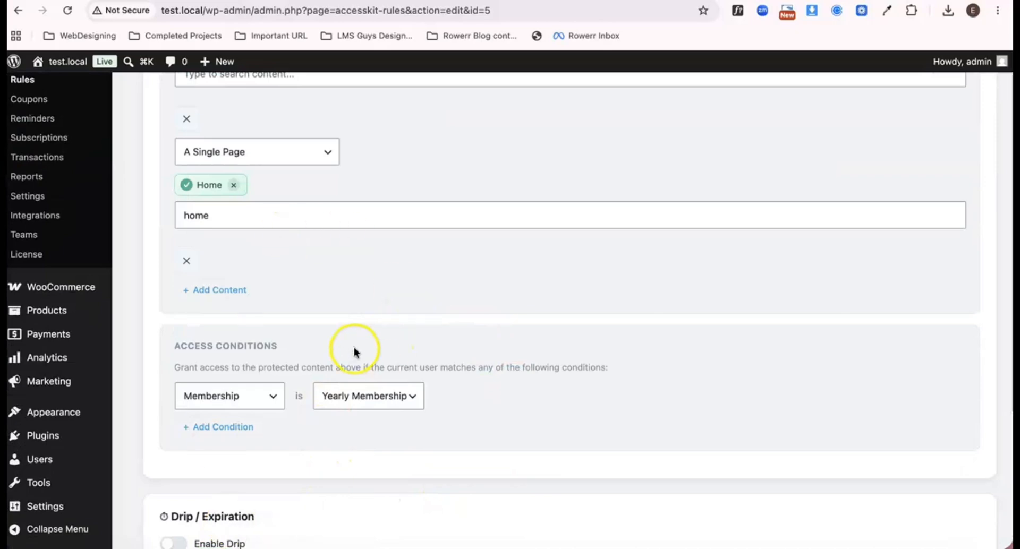
pyautogui.scroll(15, 353, 346)
pyautogui.click(951, 88)
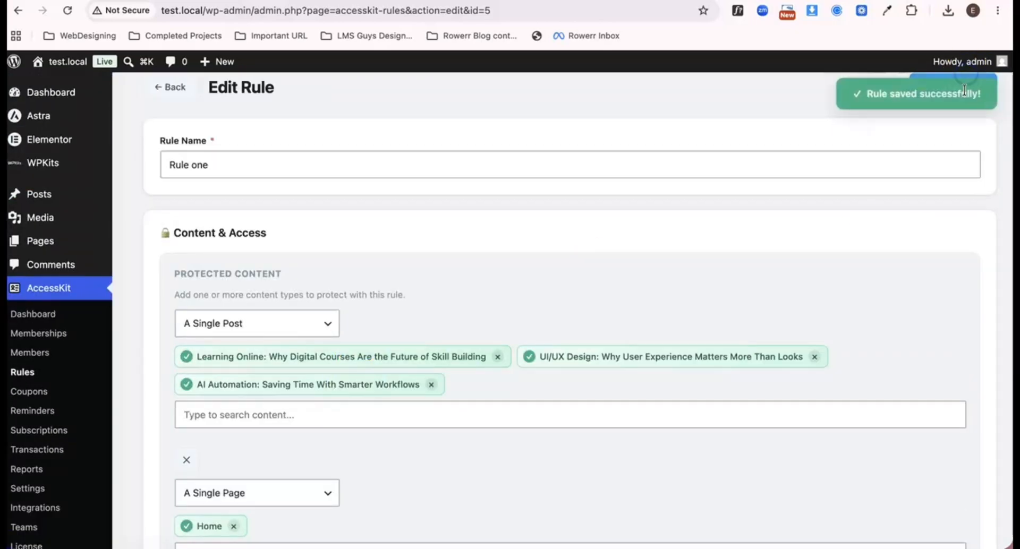
# - In the incognito window, refresh the member's exclusive content list and open the Home page from it to check access
pyautogui.scroll(4, 751, 225)
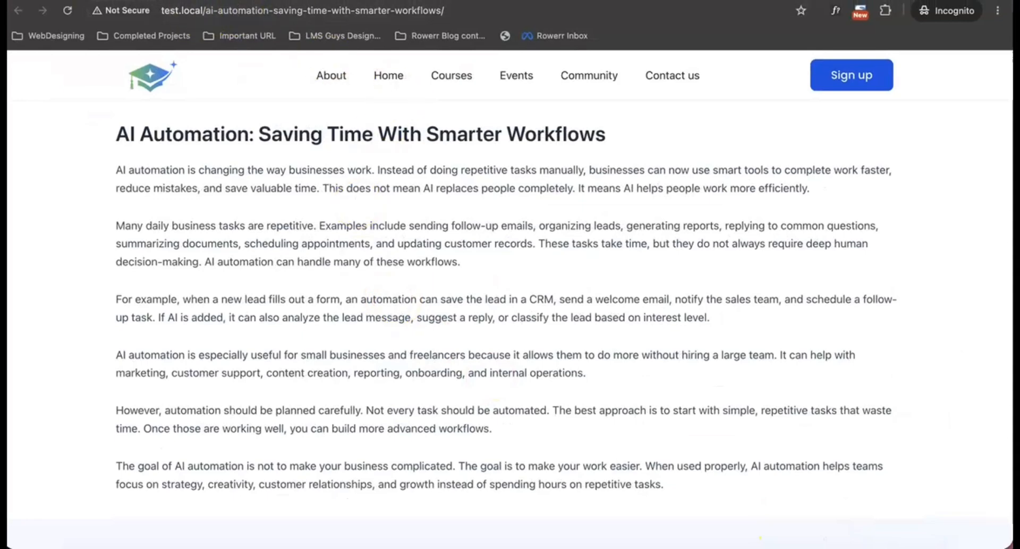
pyautogui.click(232, 1)
pyautogui.click(382, 341)
pyautogui.scroll(3, 382, 342)
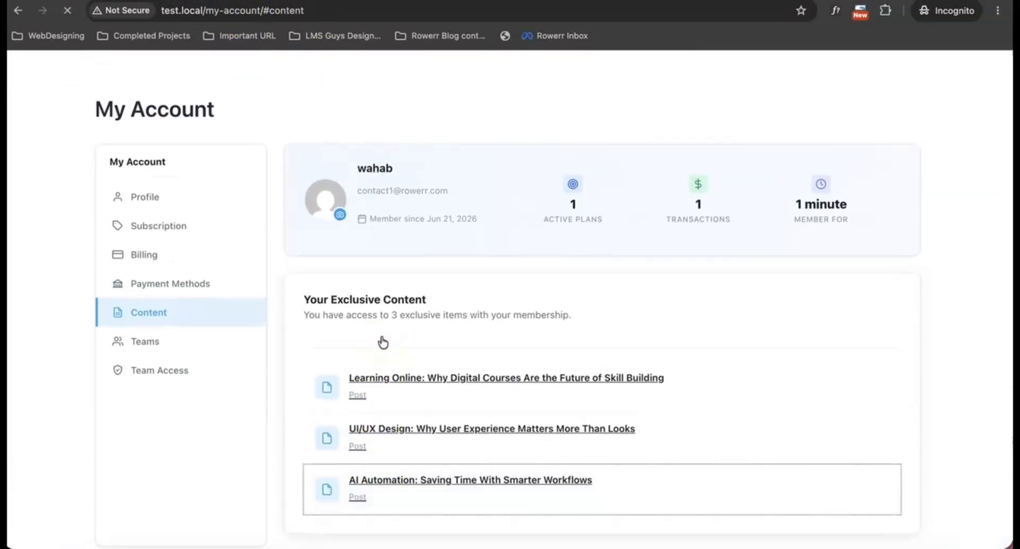
pyautogui.scroll(-3, 436, 321)
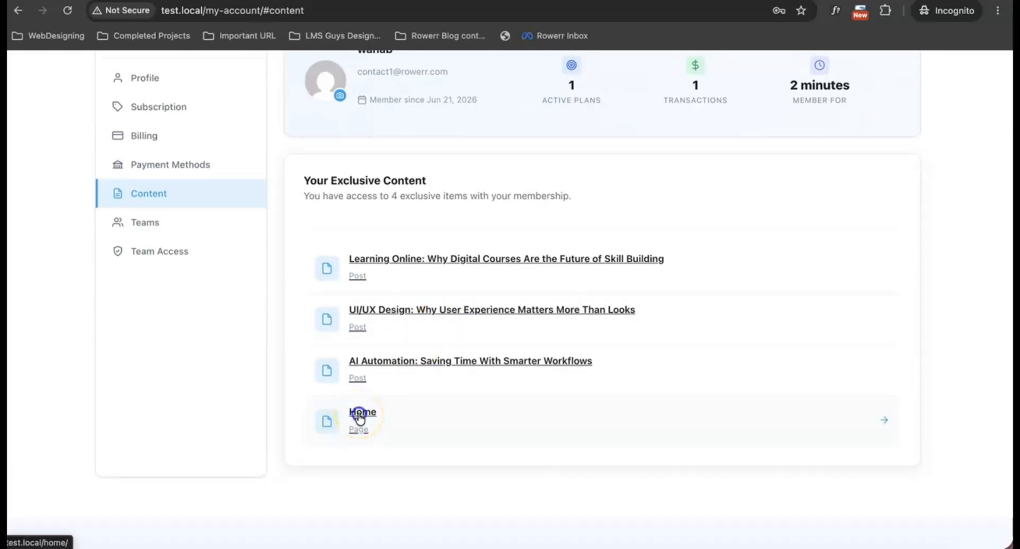
pyautogui.click(359, 416)
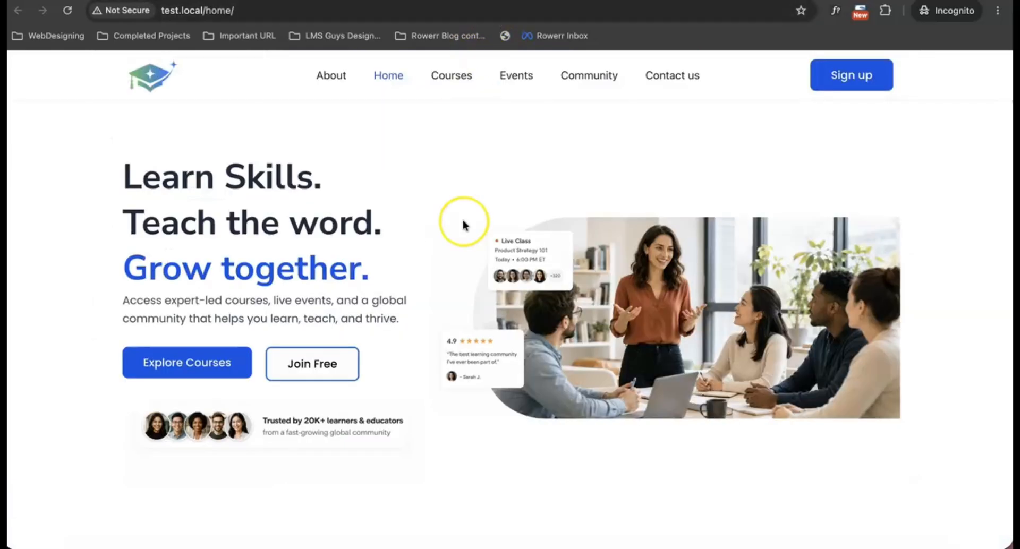
pyautogui.scroll(-15, 463, 219)
pyautogui.scroll(15, 464, 220)
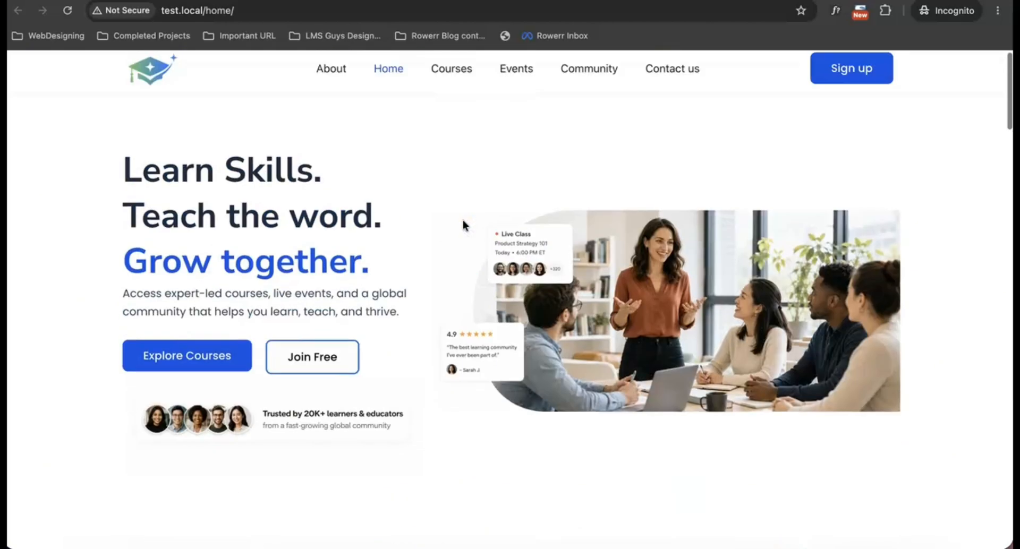
pyautogui.scroll(1, 463, 219)
# - Return to the WordPress admin and examine the Restriction column of the Pages list for the Home page
pyautogui.click(403, 121)
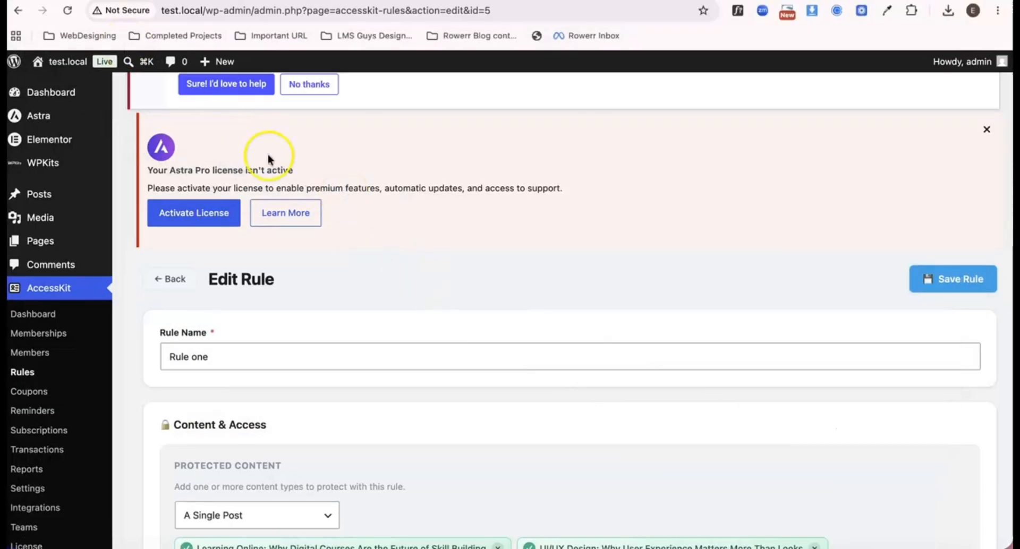
pyautogui.click(42, 243)
pyautogui.scroll(-3, 267, 380)
pyautogui.scroll(-6, 267, 380)
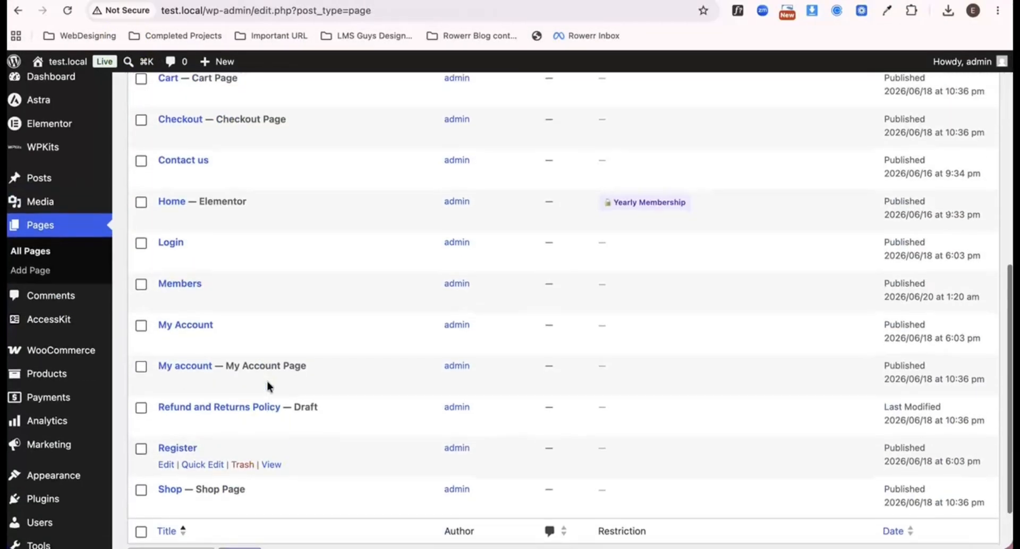
pyautogui.scroll(5, 266, 380)
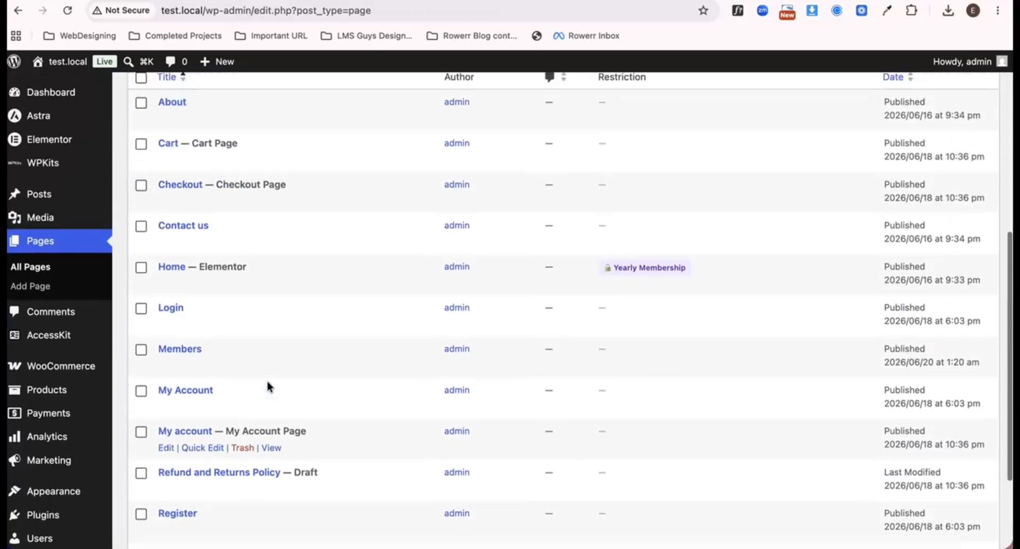
pyautogui.scroll(-1, 267, 381)
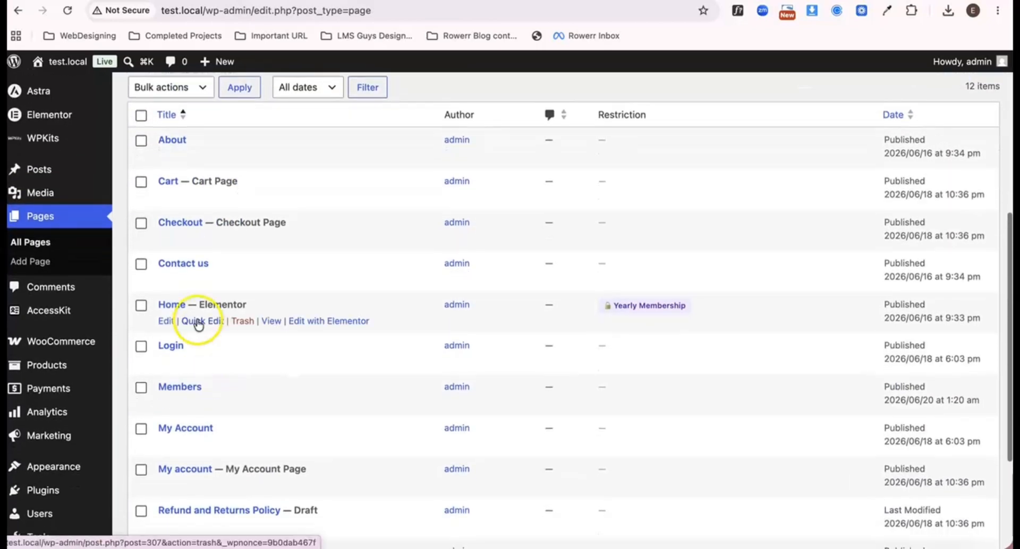
# - View the Home page in another browser profile to check access without a membership, and return to the Pages list
pyautogui.rightClick(276, 321)
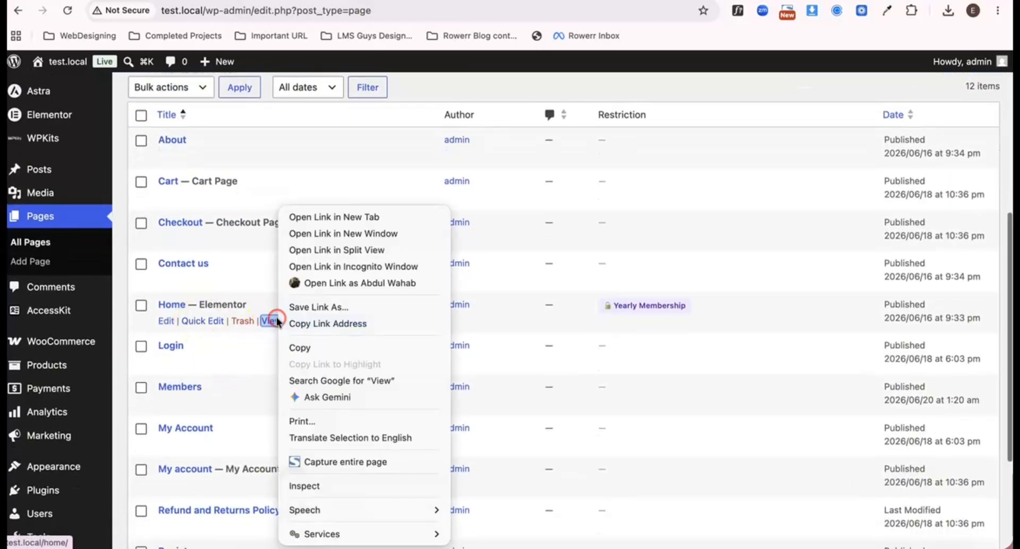
pyautogui.click(369, 284)
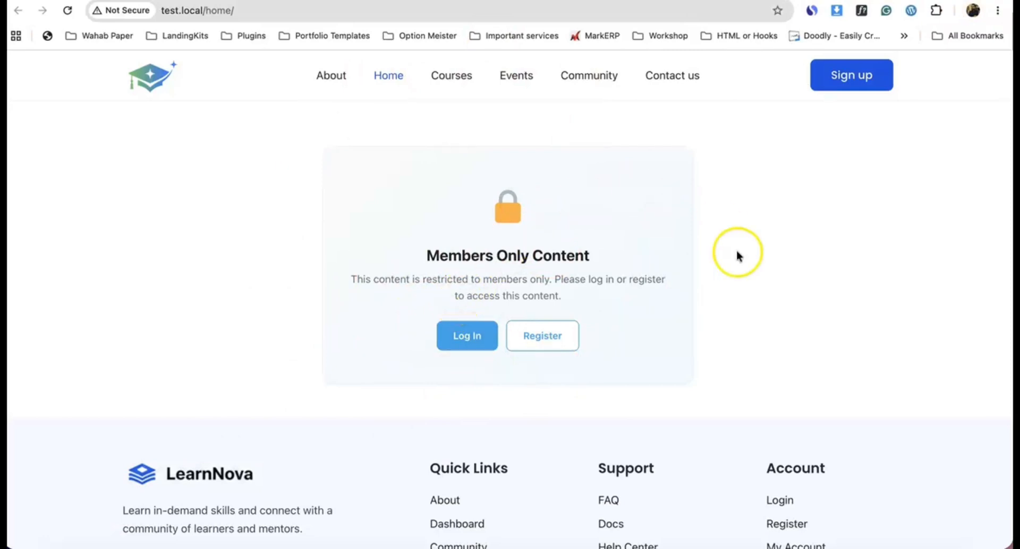
pyautogui.click(334, 78)
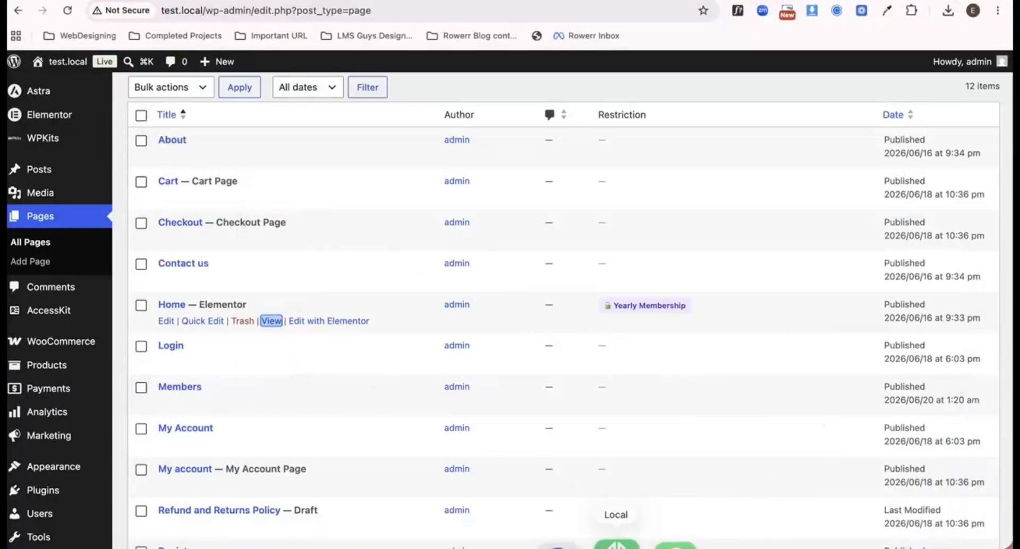
# - Reopen Rule one from the AccessKit content rules and remove its A Single Page entry for Home
pyautogui.moveTo(56, 313)
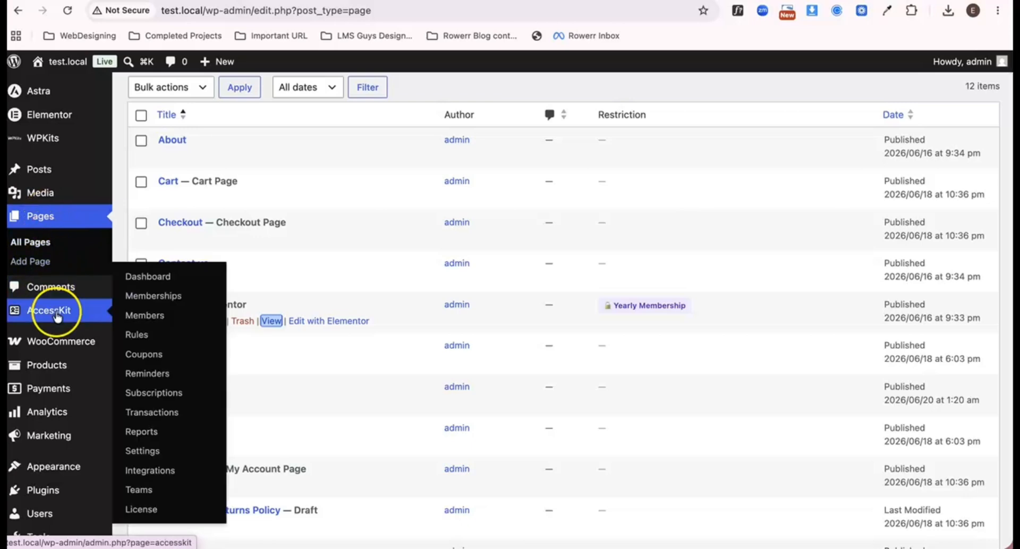
pyautogui.scroll(-2, 192, 389)
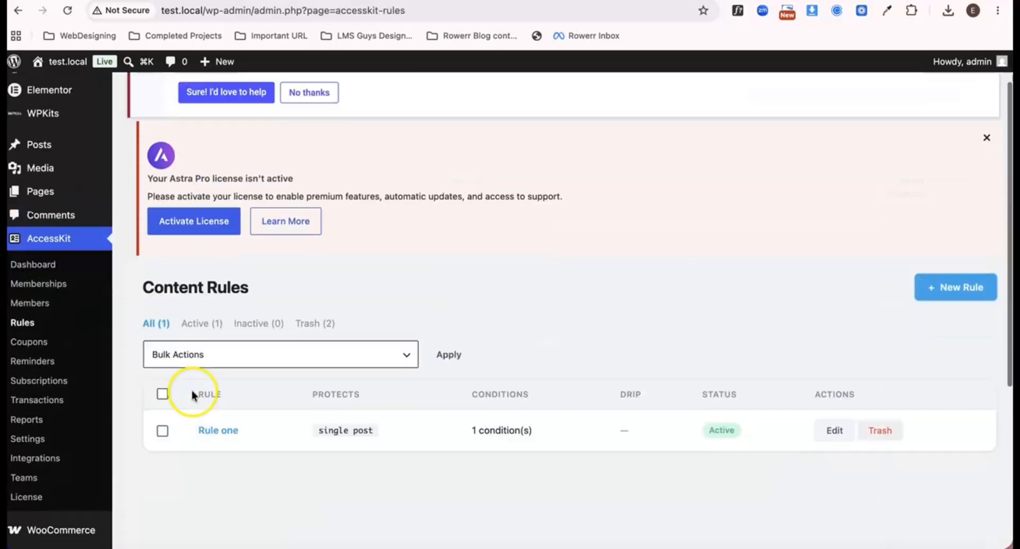
pyautogui.click(210, 383)
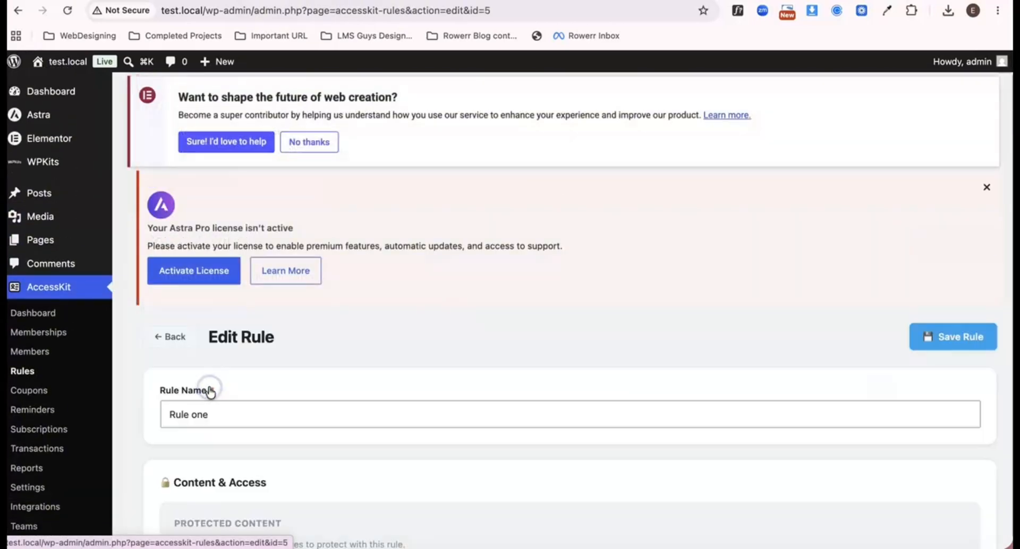
pyautogui.scroll(-6, 210, 392)
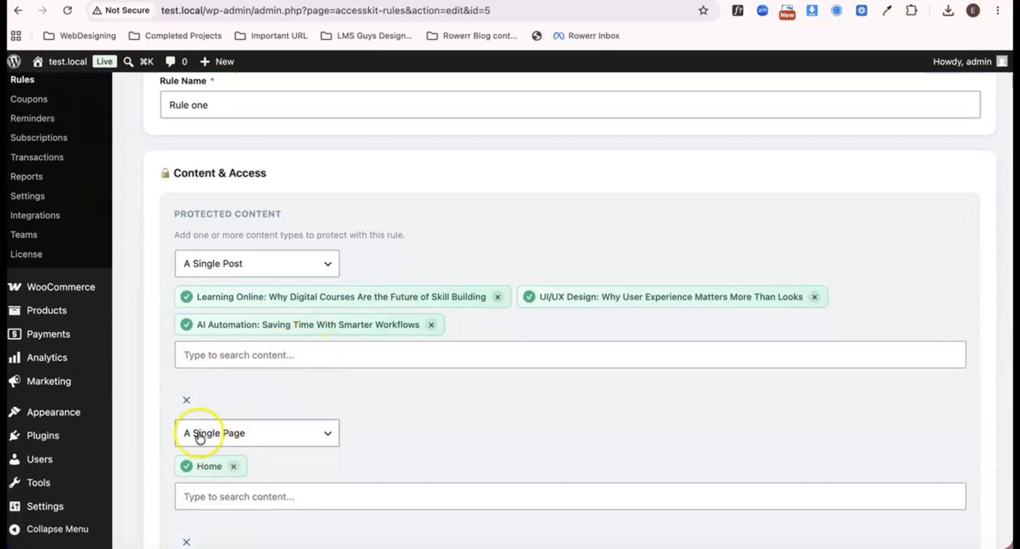
pyautogui.scroll(-2, 207, 494)
pyautogui.click(186, 448)
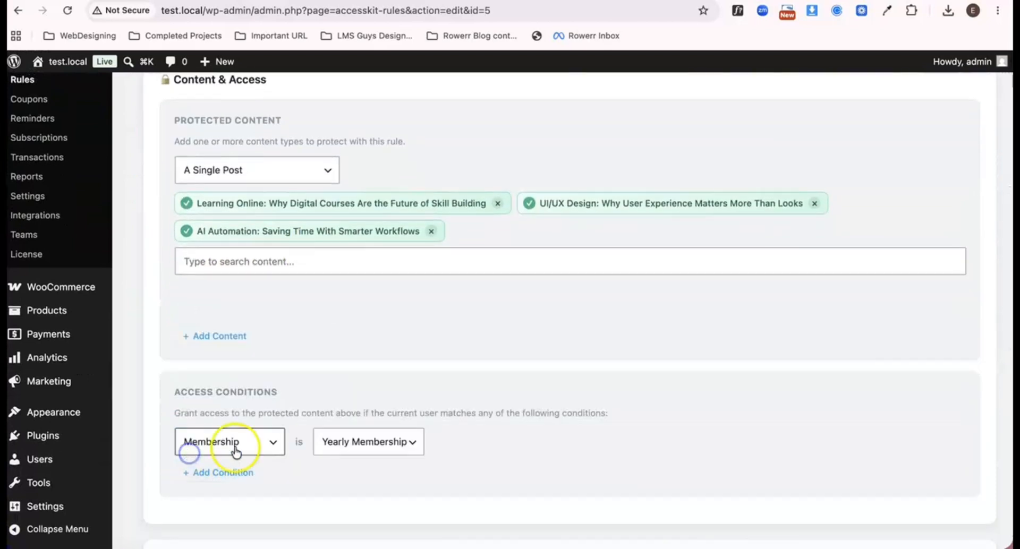
# - Save Rule one and review its protected content
pyautogui.scroll(-1, 376, 432)
pyautogui.scroll(5, 375, 434)
pyautogui.scroll(3, 374, 434)
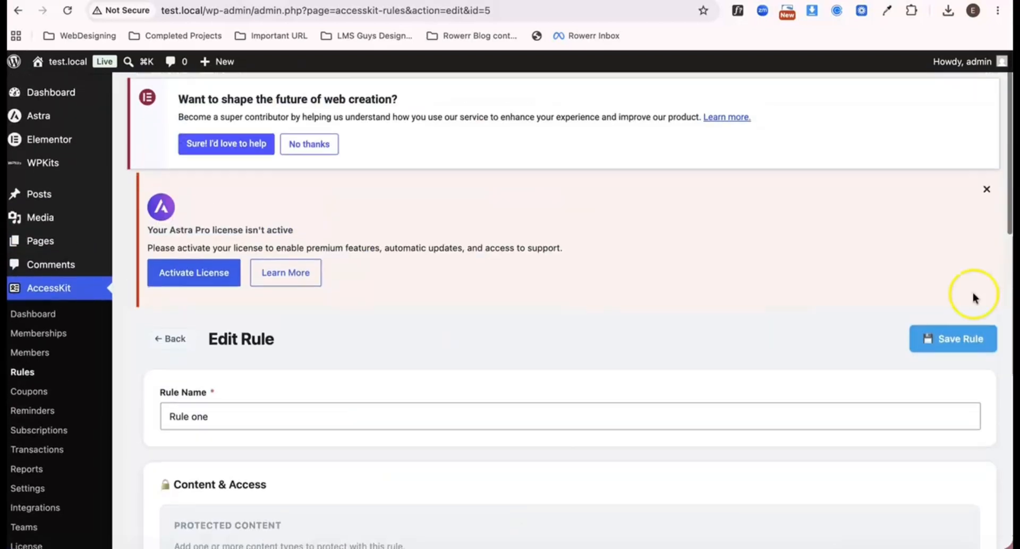
pyautogui.click(956, 346)
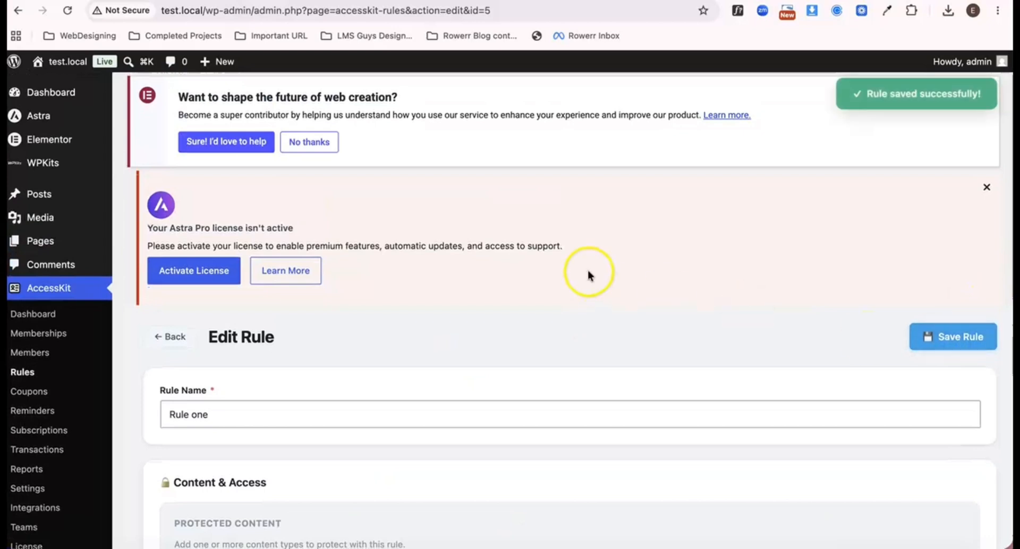
pyautogui.scroll(-5, 588, 273)
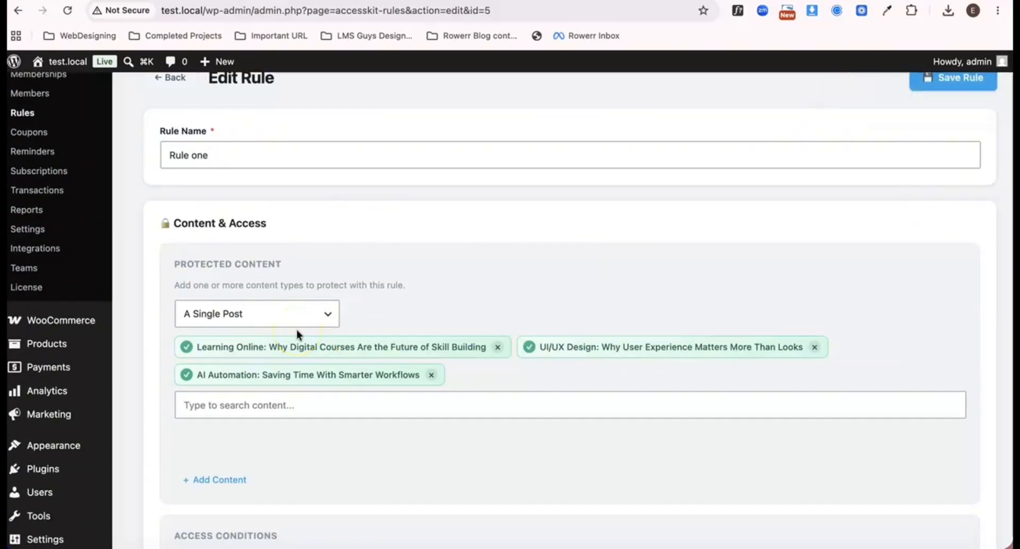
pyautogui.scroll(-1, 296, 330)
pyautogui.scroll(5, 215, 353)
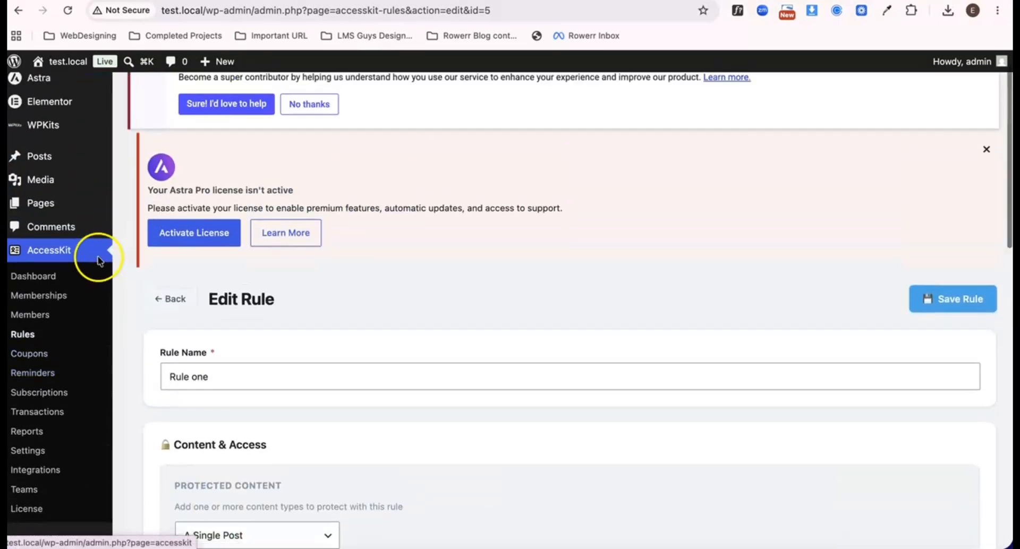
# - Open the Pages list and check whether the Home page still carries a membership restriction
pyautogui.click(41, 158)
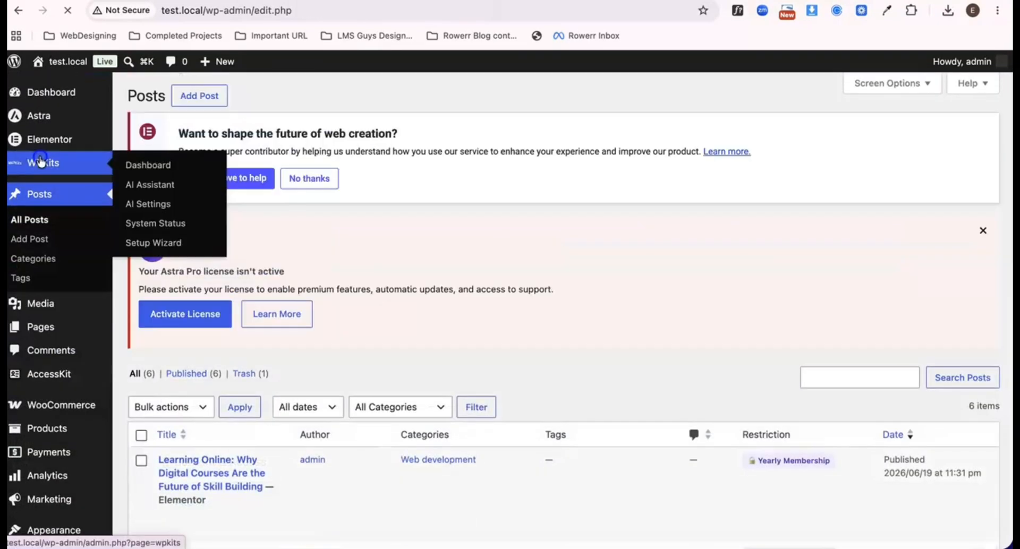
pyautogui.click(42, 161)
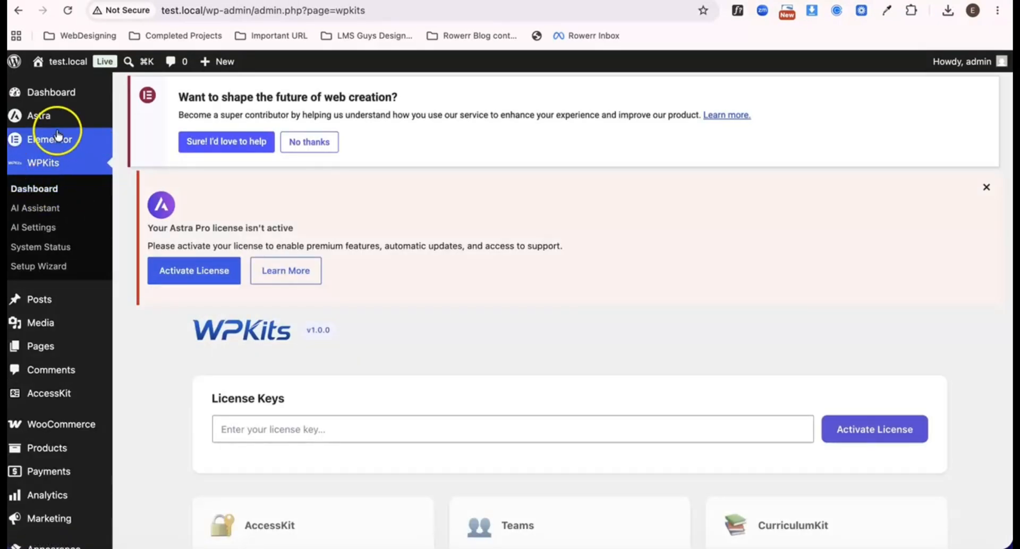
pyautogui.scroll(-1, 60, 308)
pyautogui.click(48, 304)
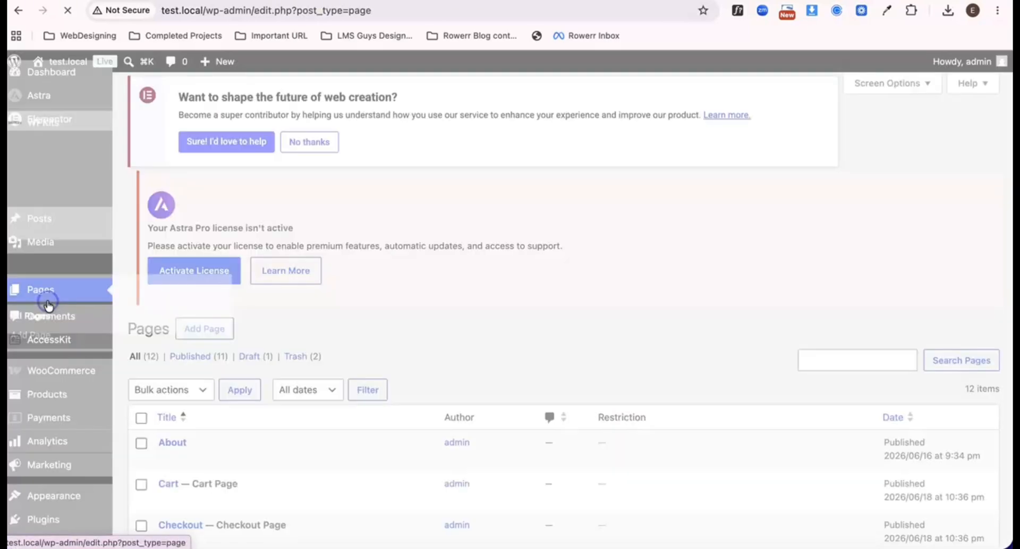
pyautogui.scroll(-5, 413, 300)
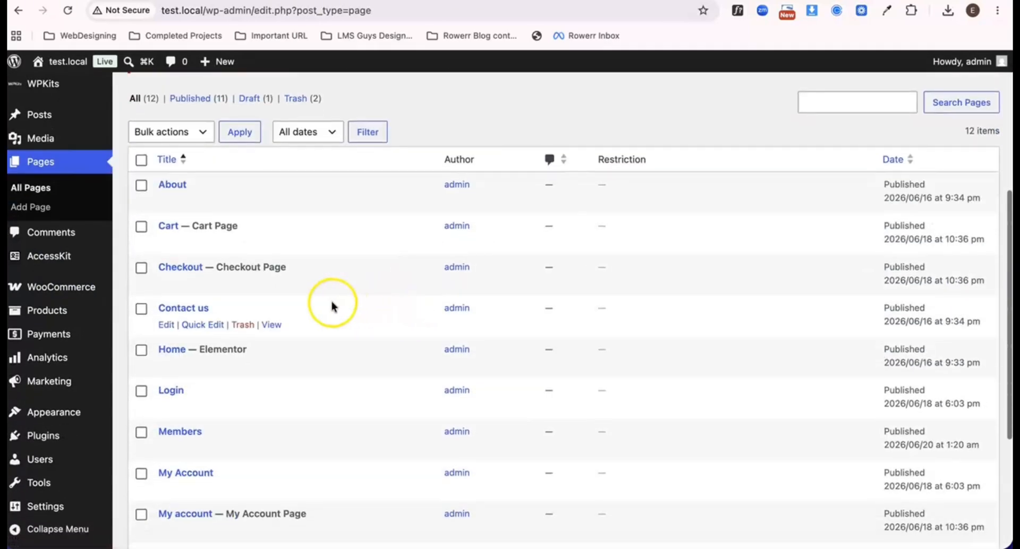
pyautogui.scroll(1, 333, 304)
# - Copy the title of the post "Digital Marketing: Growing Your Business With the Right Strategy" from its Quick Edit form and cancel the edit
pyautogui.click(20, 154)
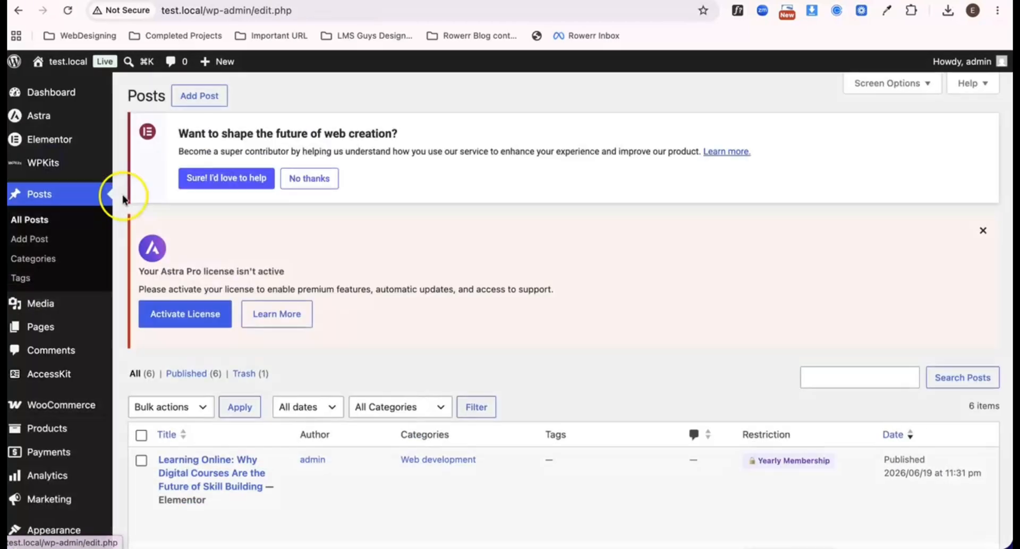
pyautogui.scroll(-6, 357, 401)
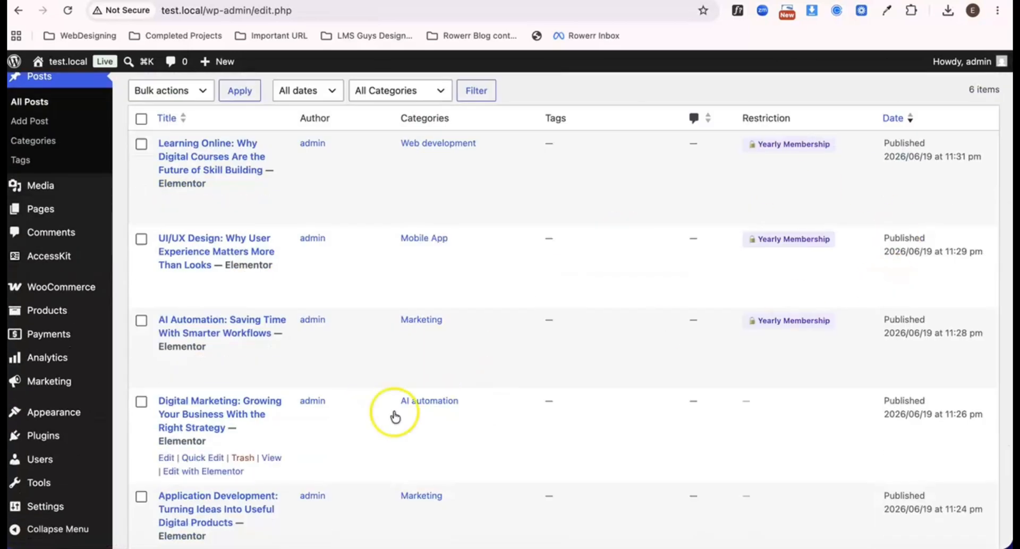
pyautogui.click(210, 461)
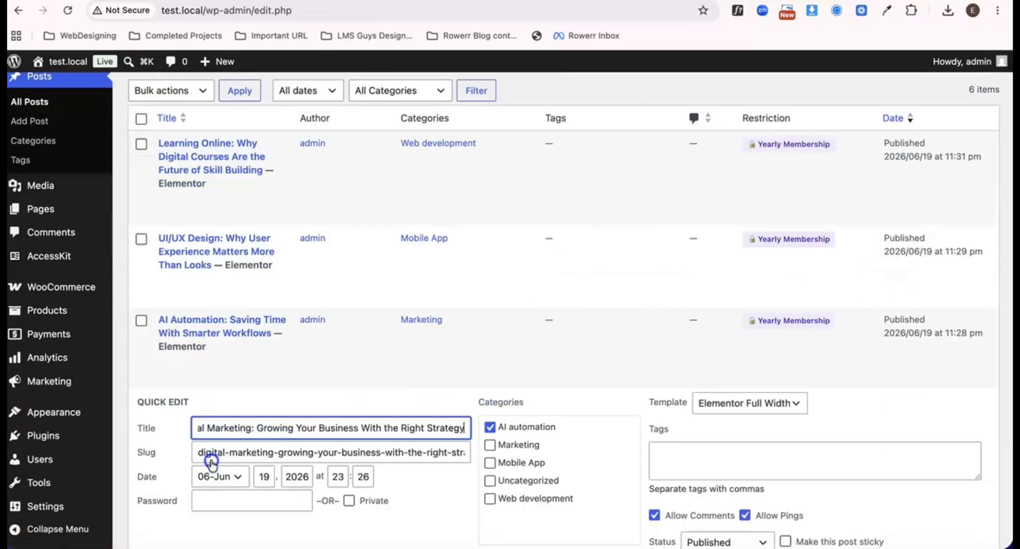
pyautogui.click(269, 426)
pyautogui.tripleClick(265, 427)
pyautogui.press('super+c')
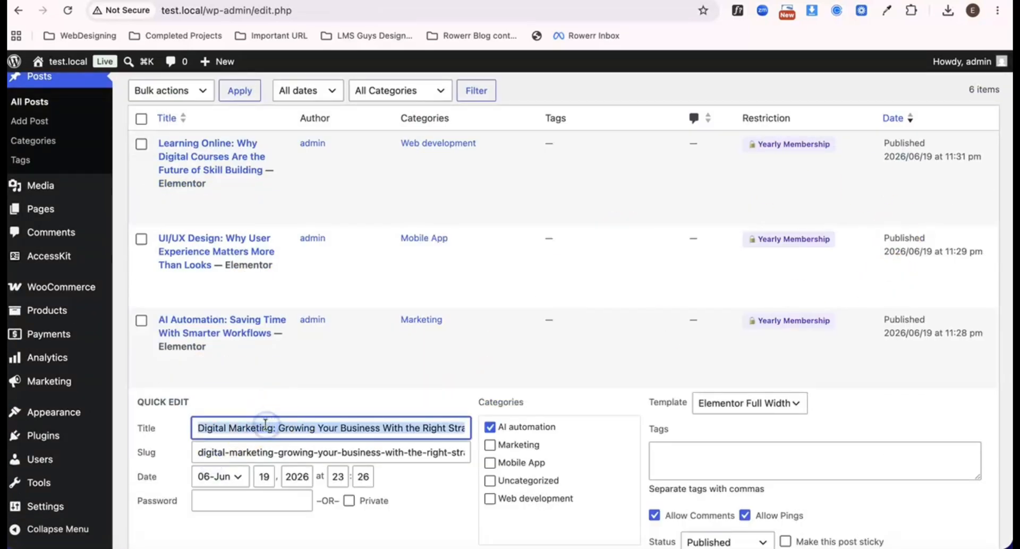
pyautogui.scroll(-2, 329, 504)
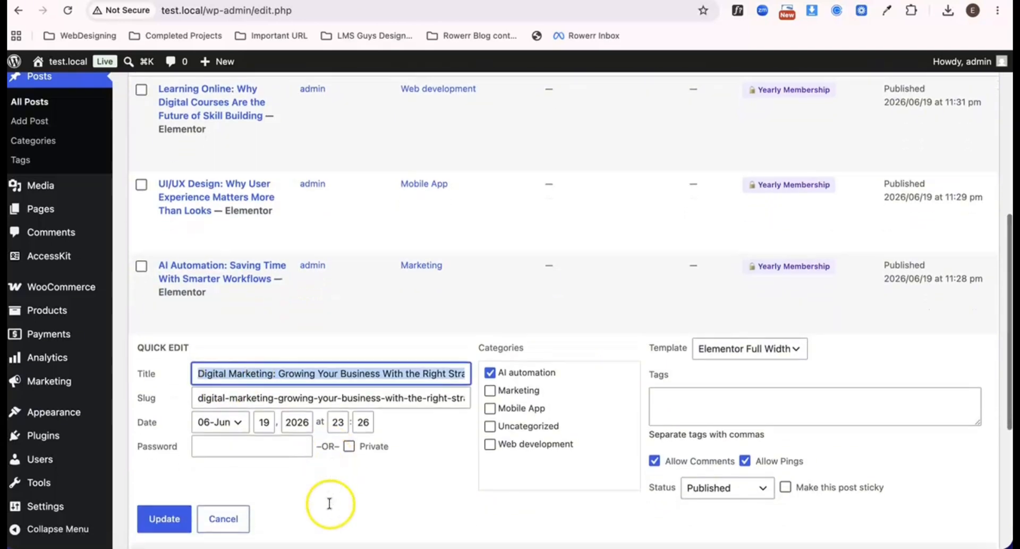
pyautogui.click(209, 506)
pyautogui.scroll(5, 213, 357)
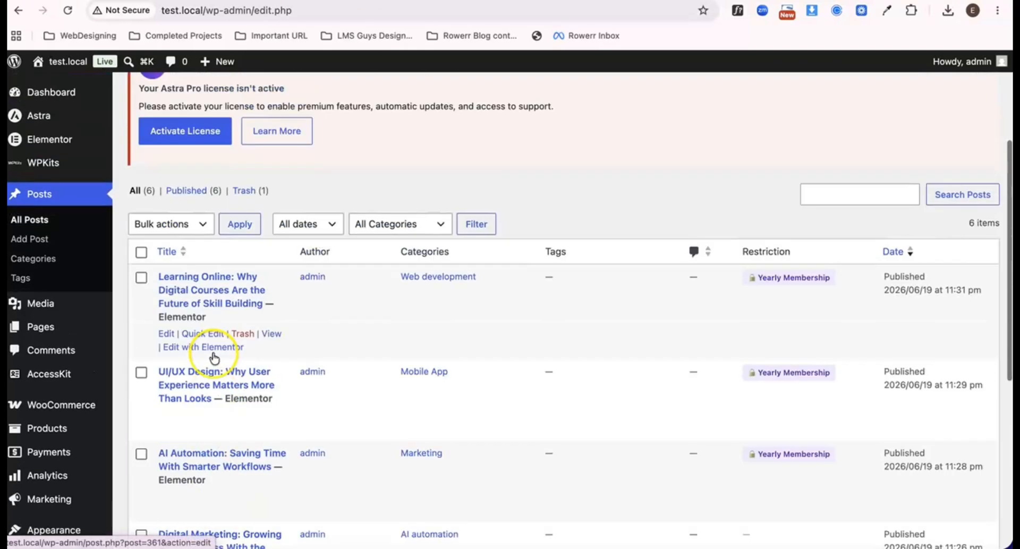
# - Send the WPKits AI Assistant the request "restrict this post: Digital Marketing: Growing Your Business With the Right Strategy with yearly membership"
pyautogui.moveTo(53, 161)
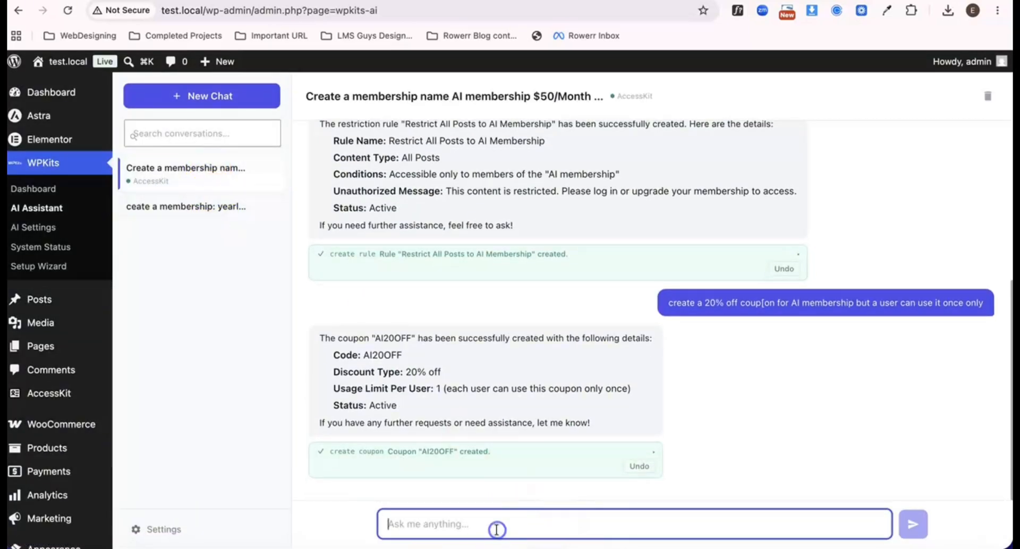
pyautogui.write('restrict this post:')
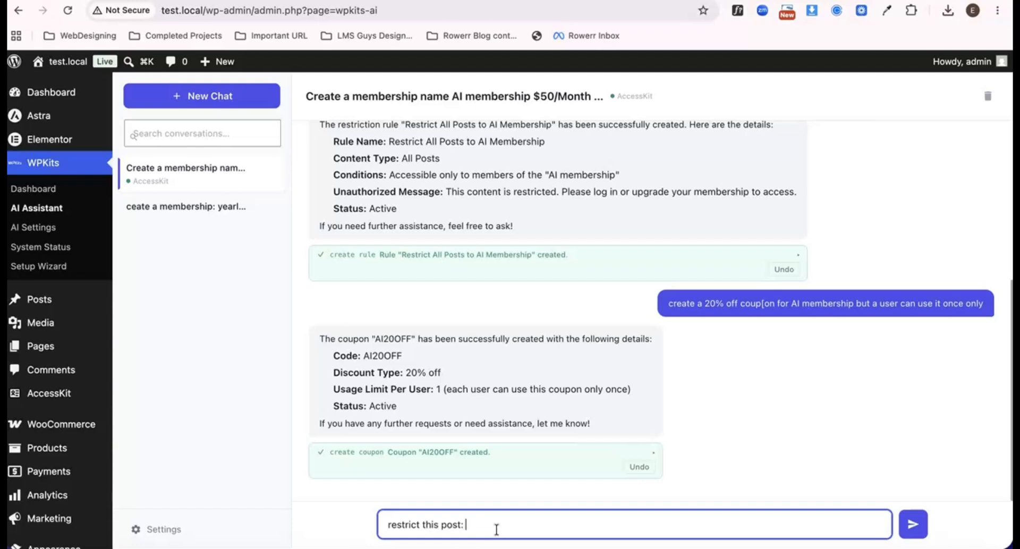
pyautogui.press('super+v')
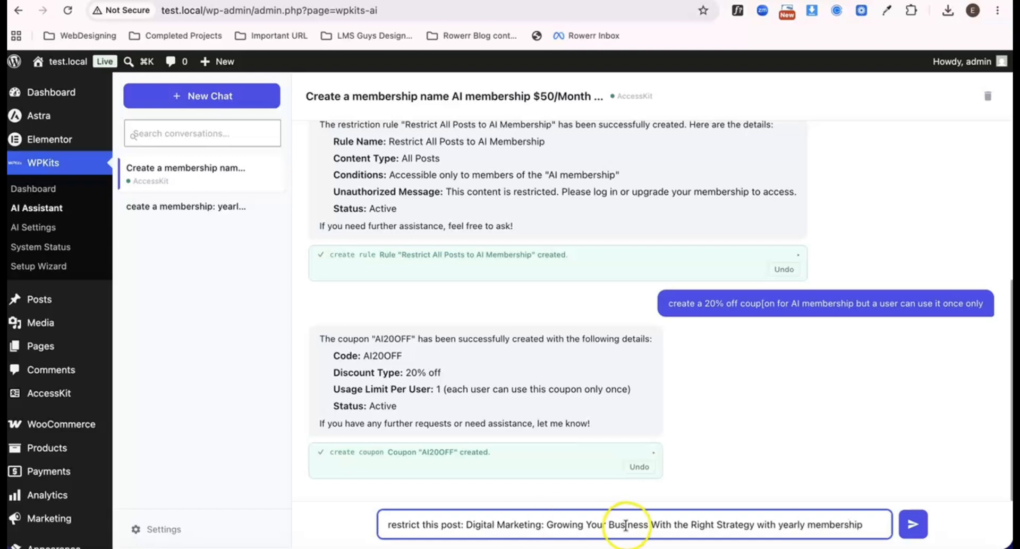
pyautogui.click(913, 524)
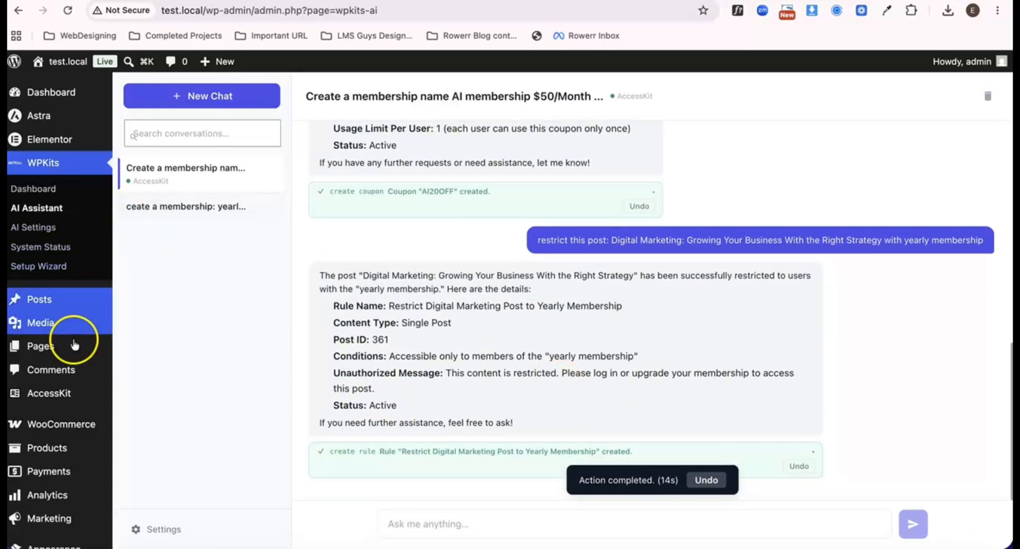
# - Open the rule "Restrict Digital Marketing Post to Yearly Membership" from the AccessKit content rules
pyautogui.moveTo(37, 390)
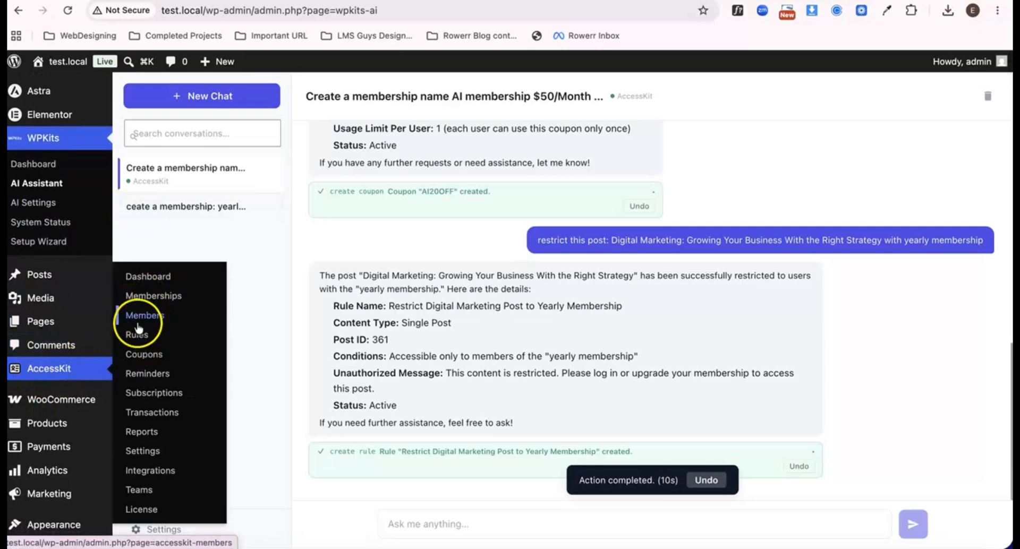
pyautogui.moveTo(48, 367)
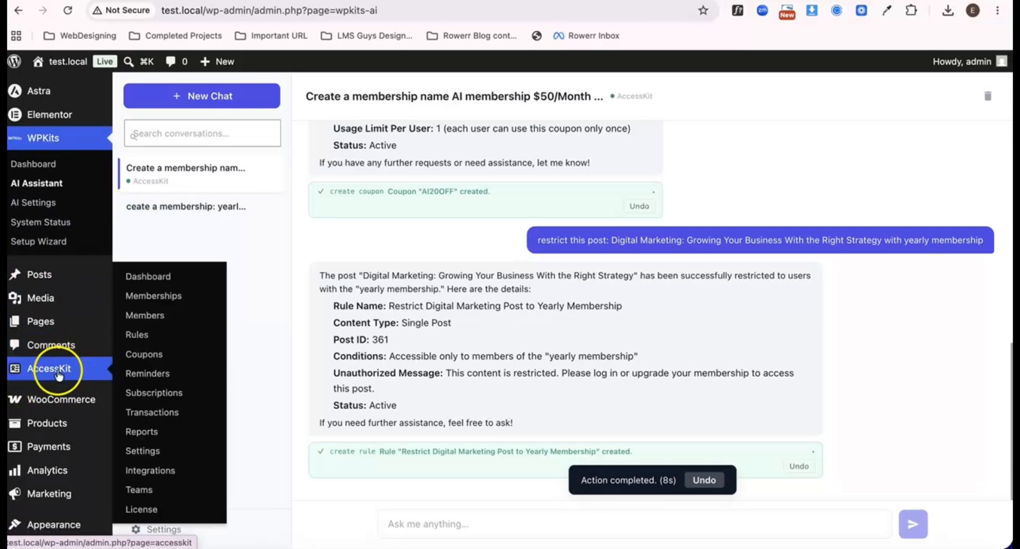
pyautogui.click(137, 333)
pyautogui.scroll(-3, 237, 397)
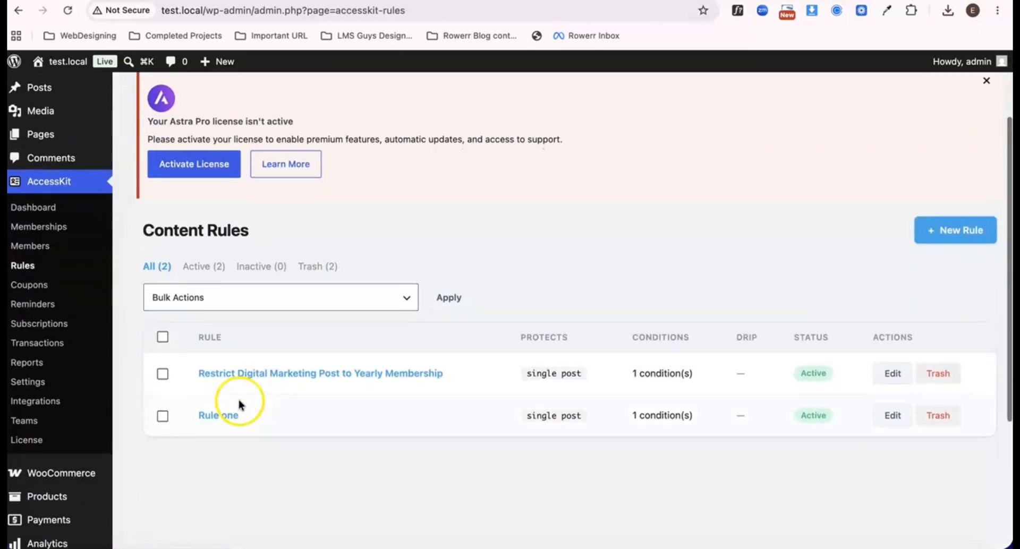
pyautogui.click(266, 378)
pyautogui.scroll(-5, 268, 383)
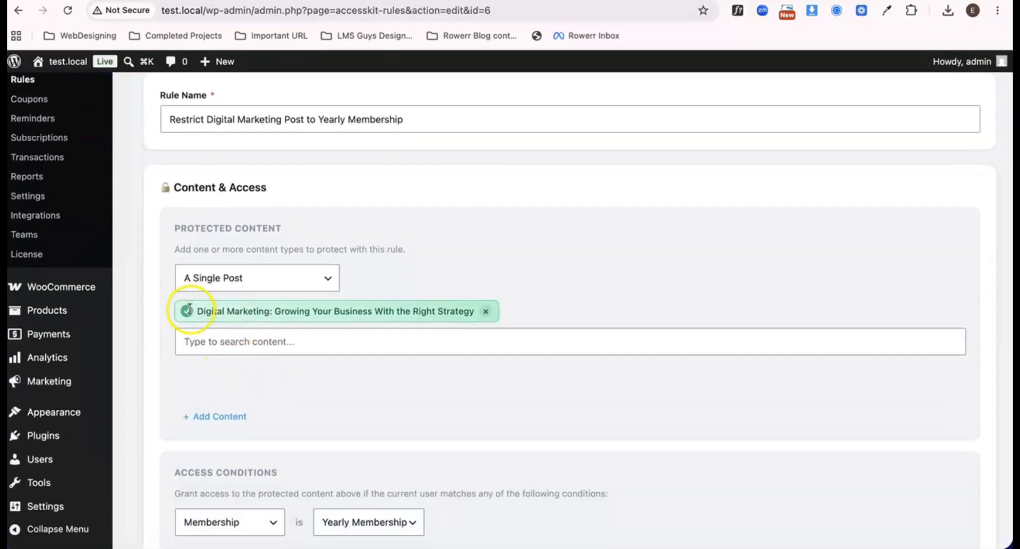
# - Review the post protected by the rule and the membership set in its access conditions
pyautogui.moveTo(199, 314); pyautogui.dragTo(449, 319)
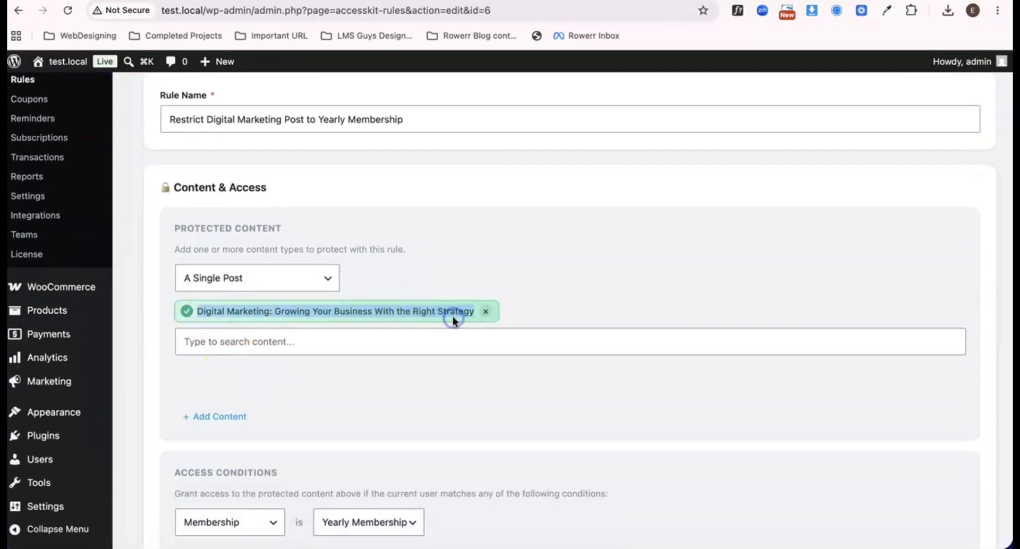
pyautogui.click(407, 342)
pyautogui.click(463, 266)
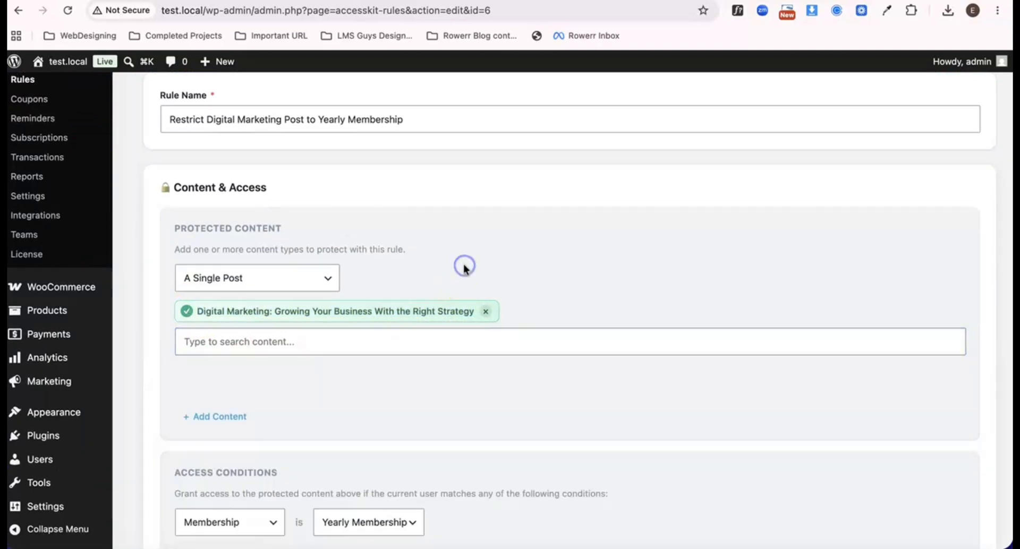
pyautogui.scroll(-2, 463, 266)
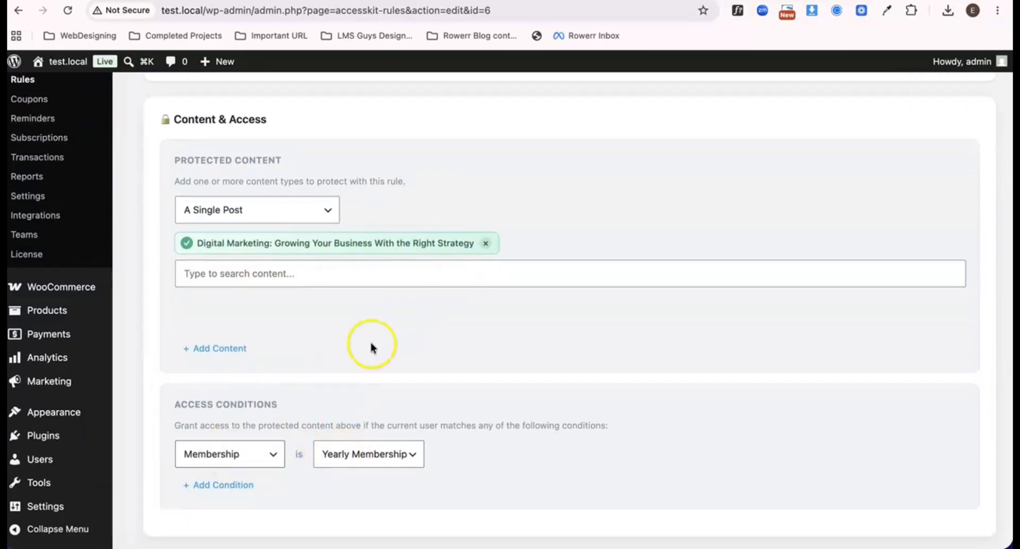
pyautogui.scroll(3, 371, 348)
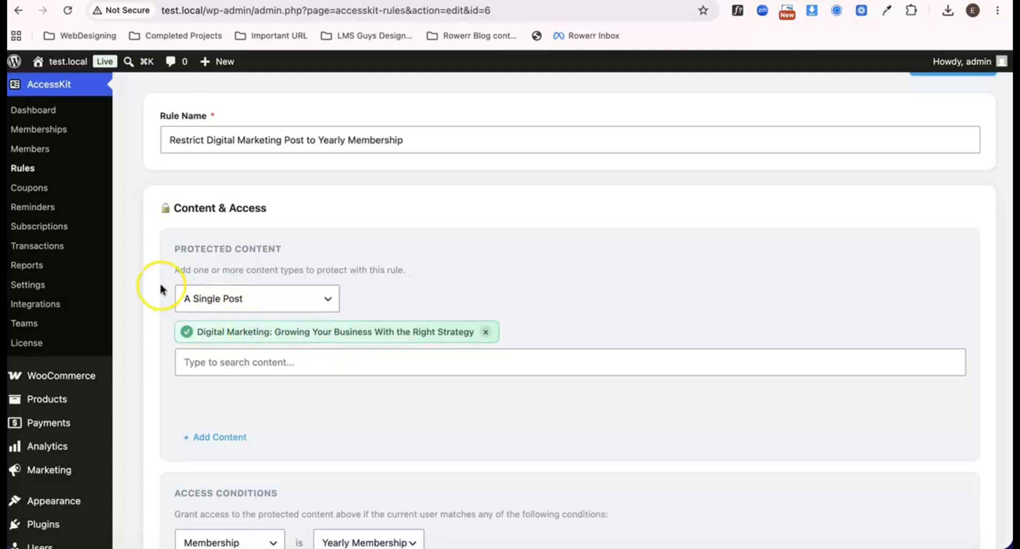
# - Return to the content rules list and check the test member's exclusive content in the incognito window
pyautogui.click(30, 170)
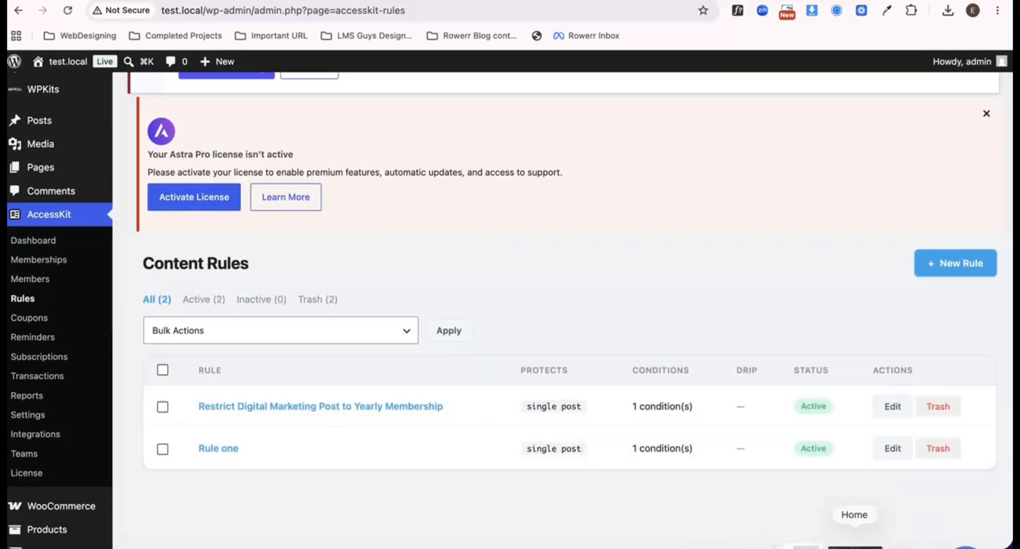
pyautogui.click(844, 545)
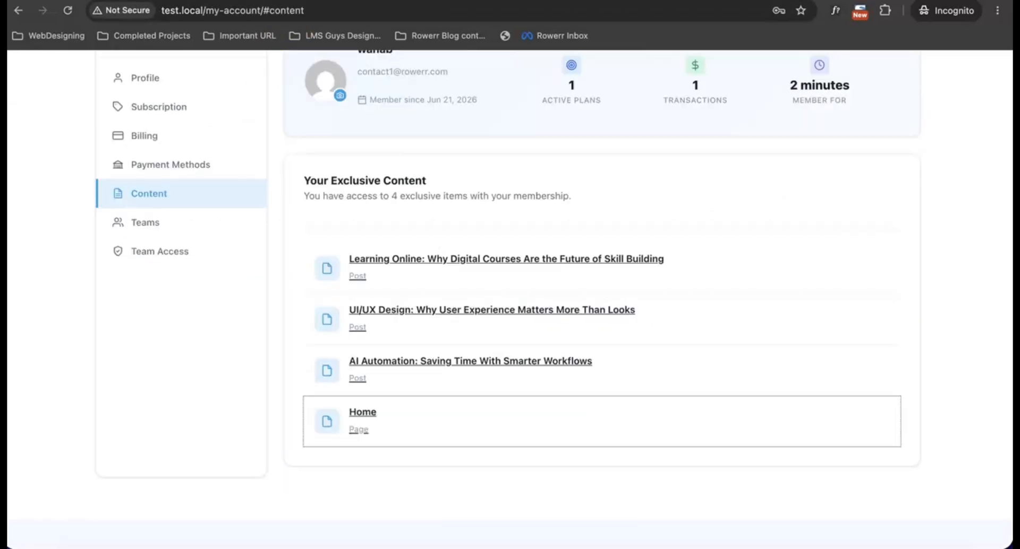
pyautogui.click(293, 182)
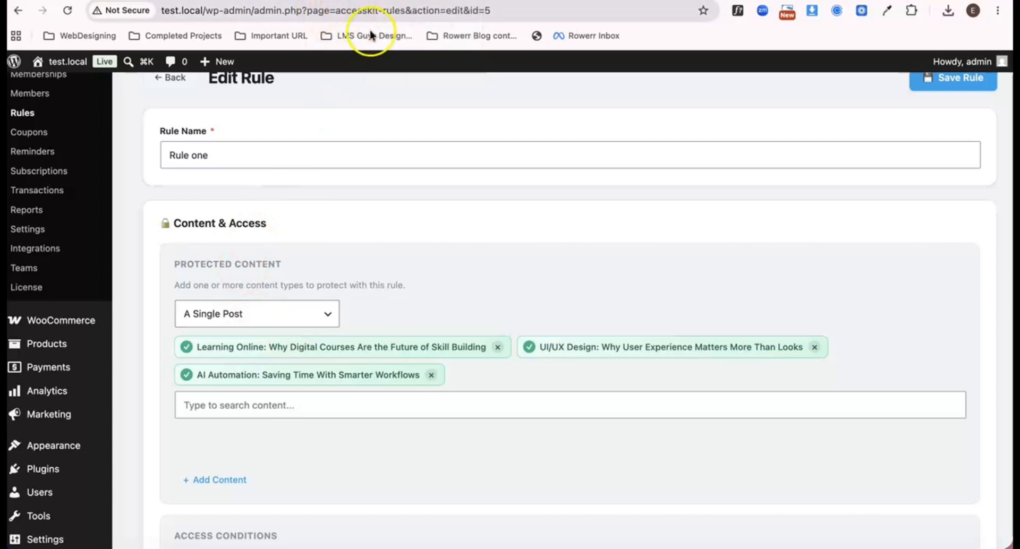
# - Open wpkits.io in a new browser tab and go to the AccessKit plugin page
pyautogui.click(672, 1)
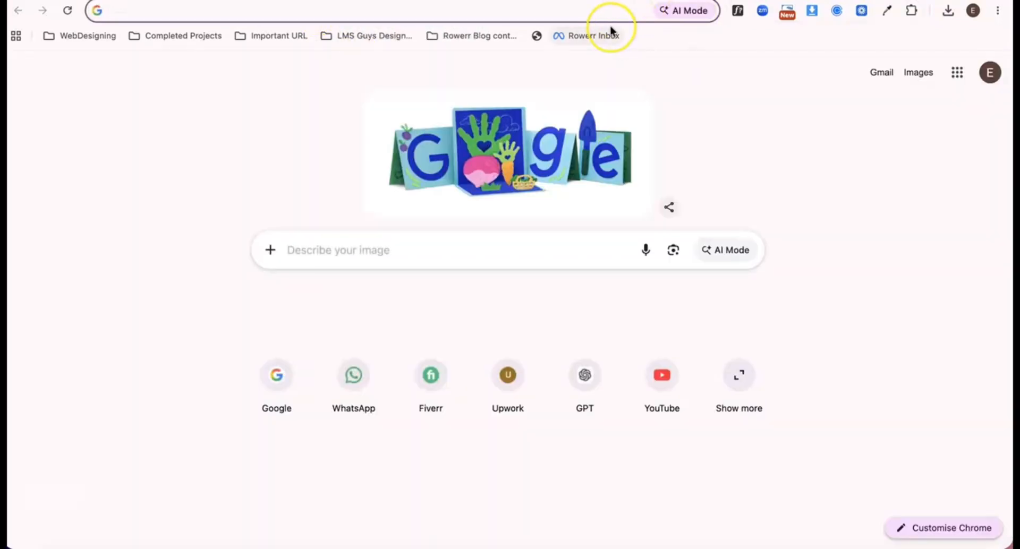
pyautogui.write('wp')
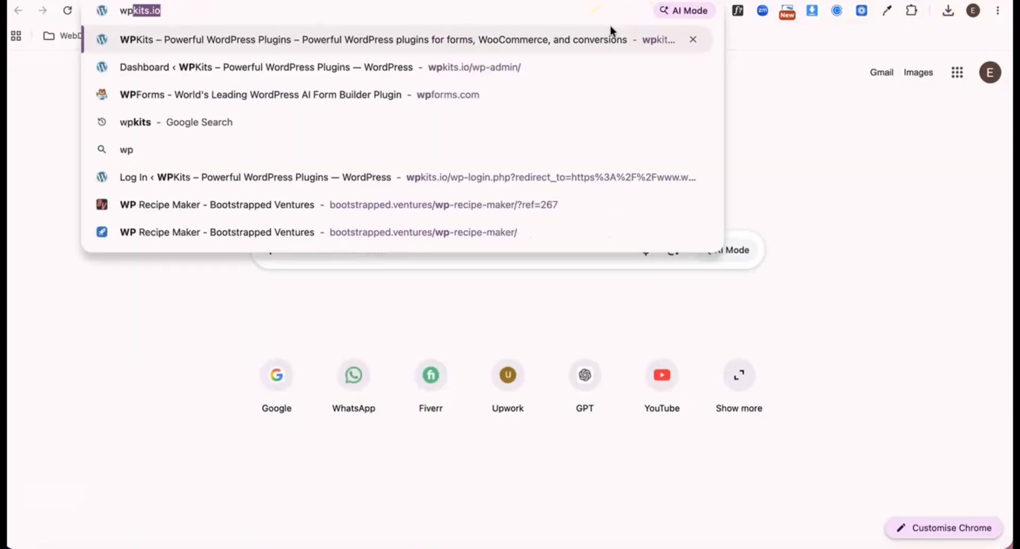
pyautogui.press('Return')
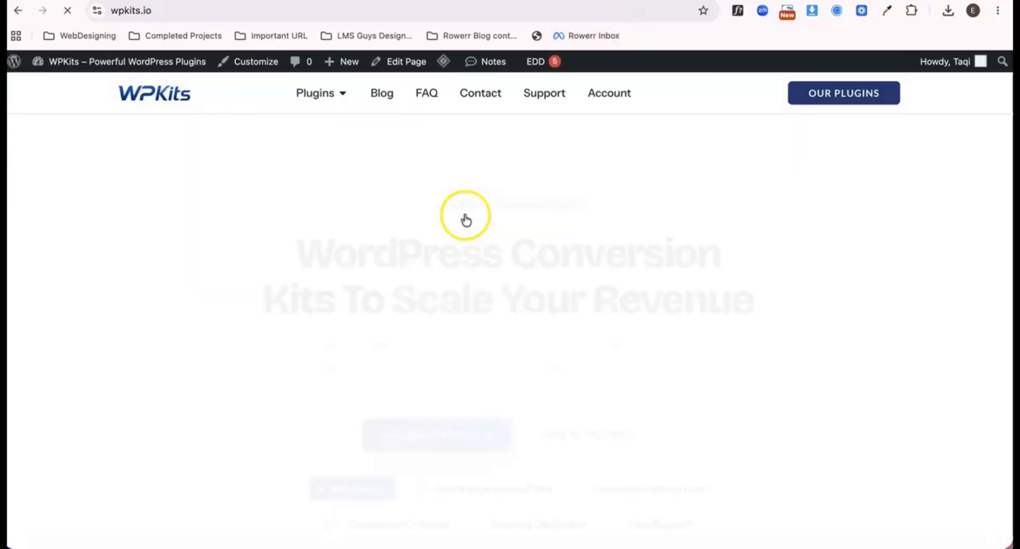
pyautogui.moveTo(325, 101)
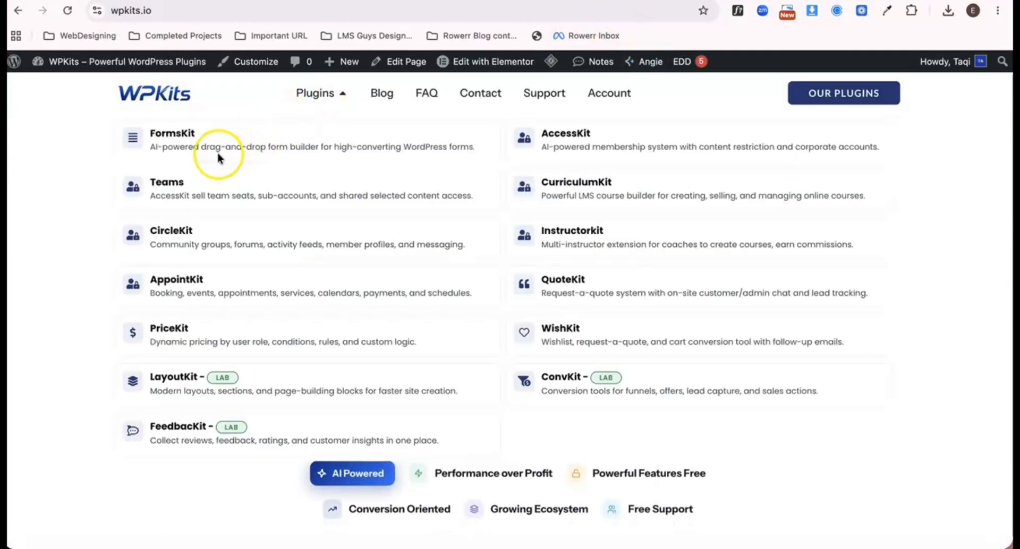
pyautogui.click(566, 139)
# - Examine the introduction of the AccessKit page, highlighting the AI Assistant wording in its headline
pyautogui.scroll(-5, 493, 249)
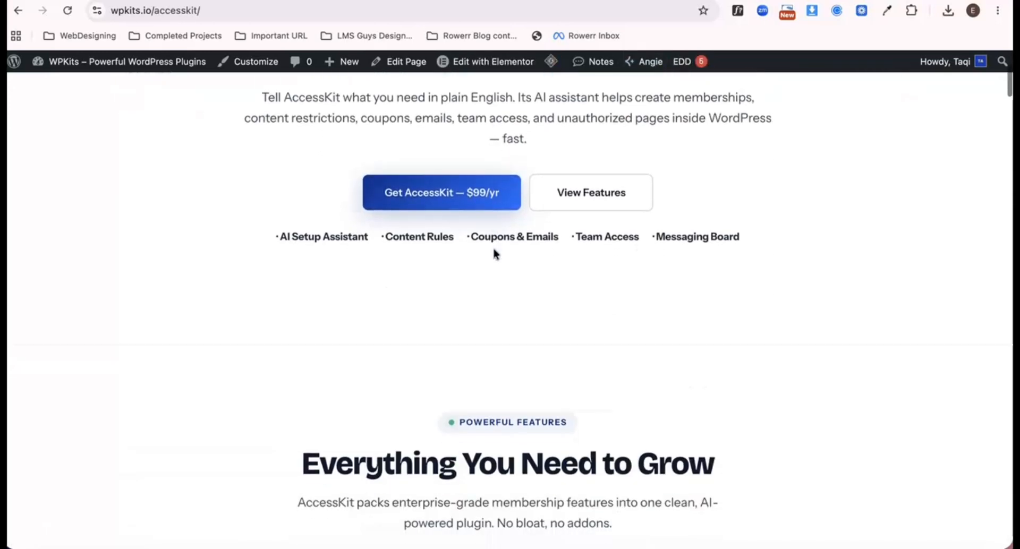
pyautogui.scroll(1, 493, 250)
pyautogui.scroll(2, 493, 253)
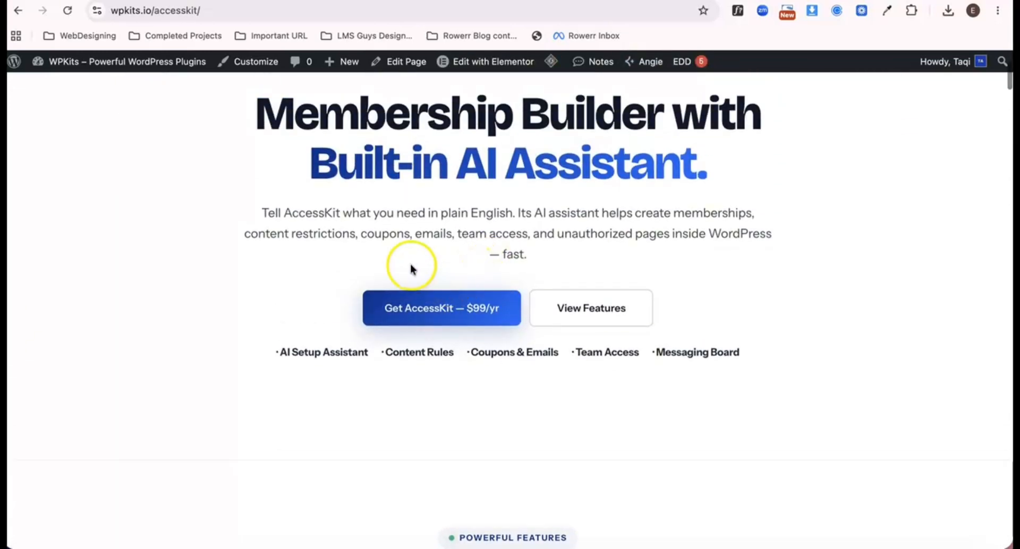
pyautogui.moveTo(441, 170); pyautogui.dragTo(675, 177)
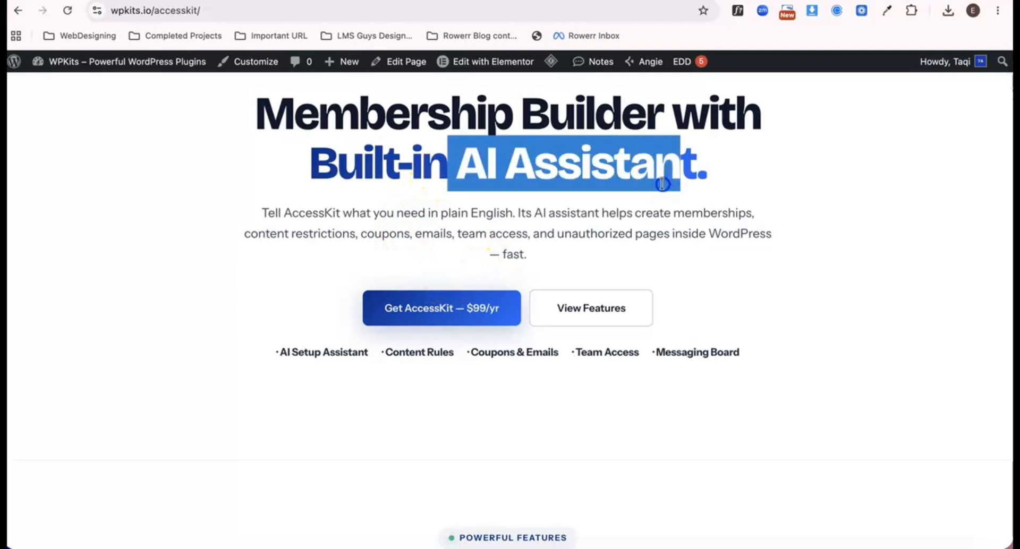
pyautogui.click(662, 184)
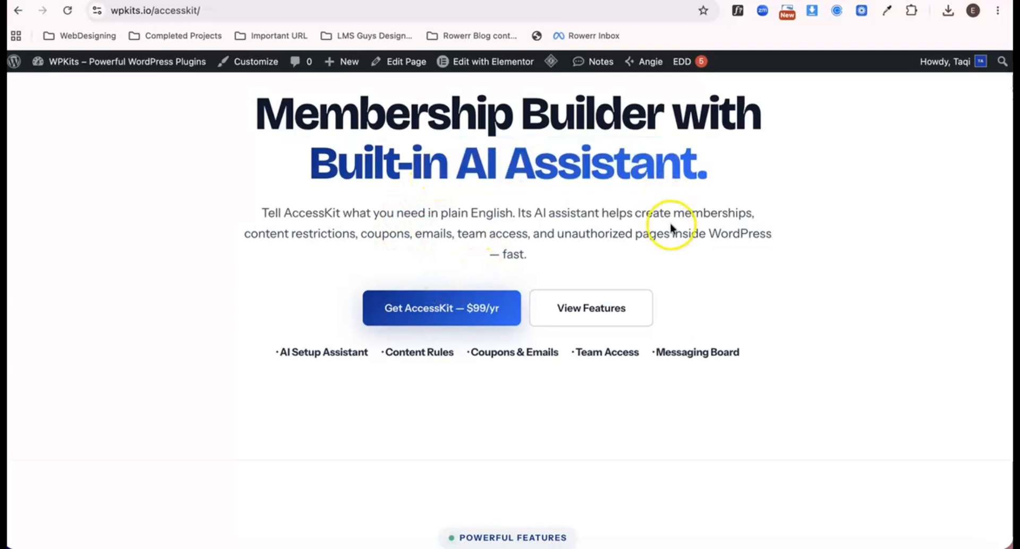
# - Examine the AccessKit page's feature overview, feature details and single-site pricing plans
pyautogui.scroll(-4, 670, 227)
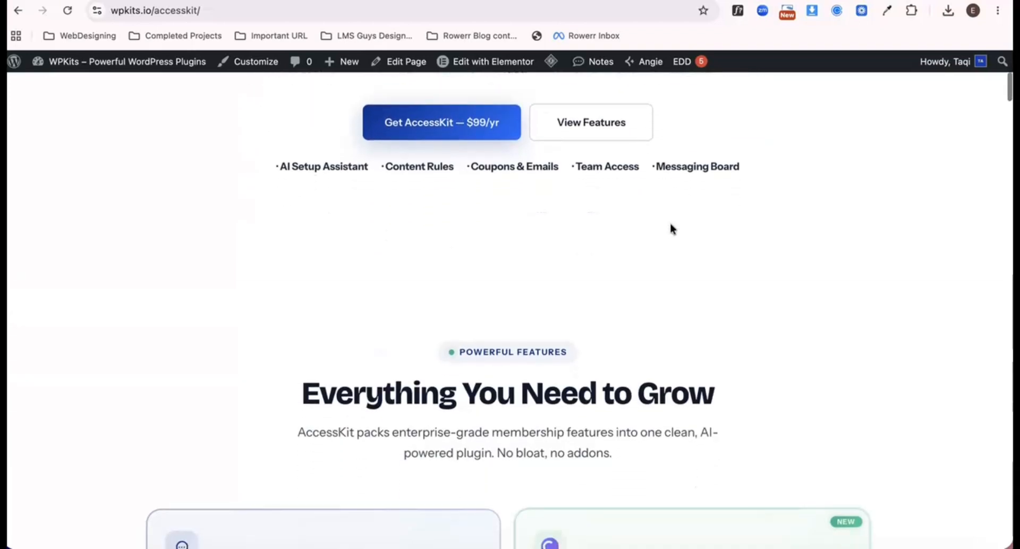
pyautogui.scroll(-5, 670, 228)
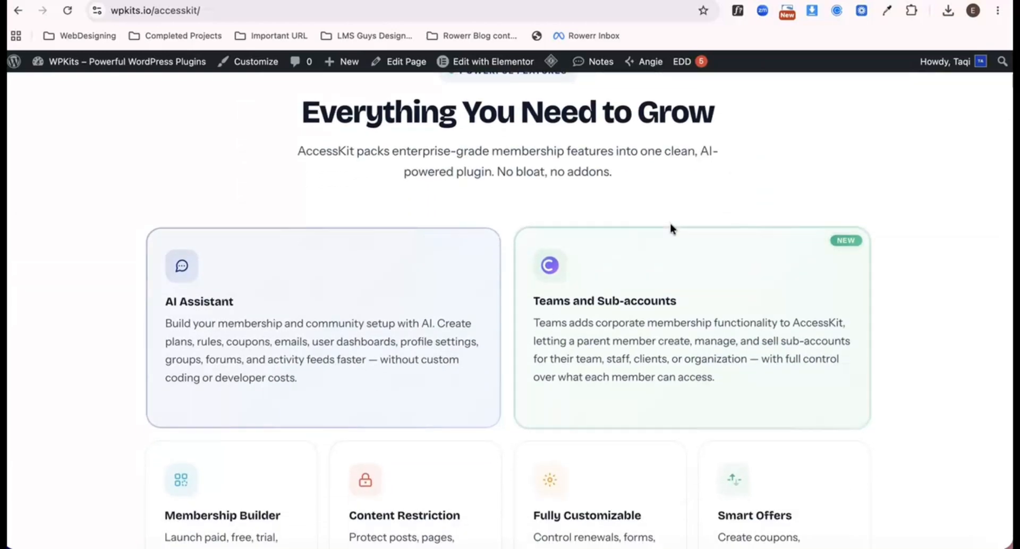
pyautogui.scroll(-1, 318, 271)
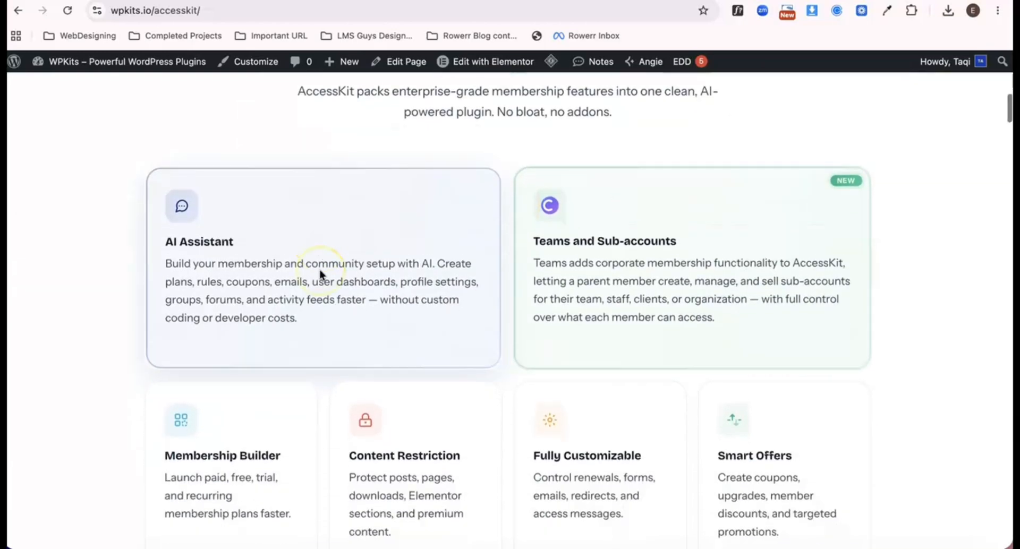
pyautogui.scroll(-3, 323, 414)
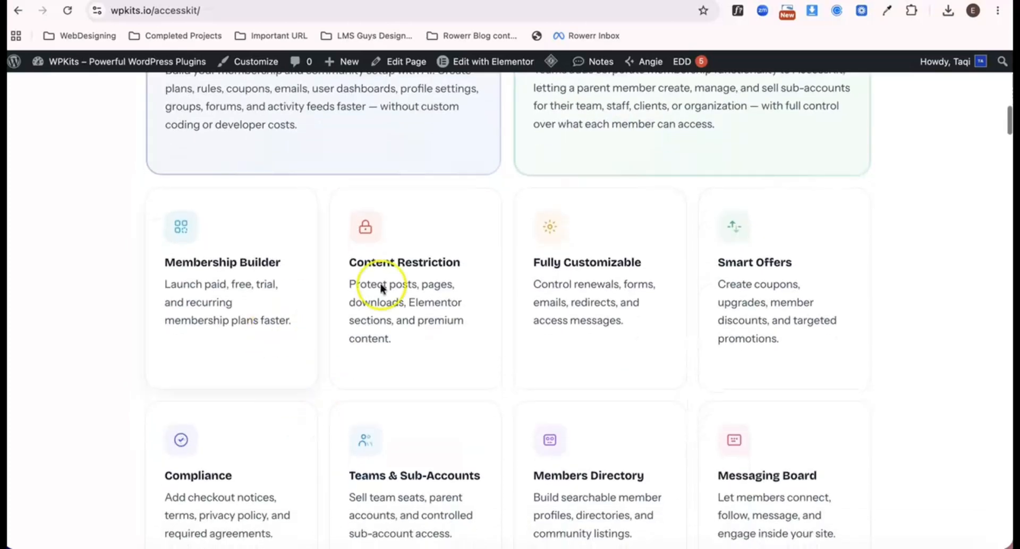
pyautogui.scroll(1, 321, 308)
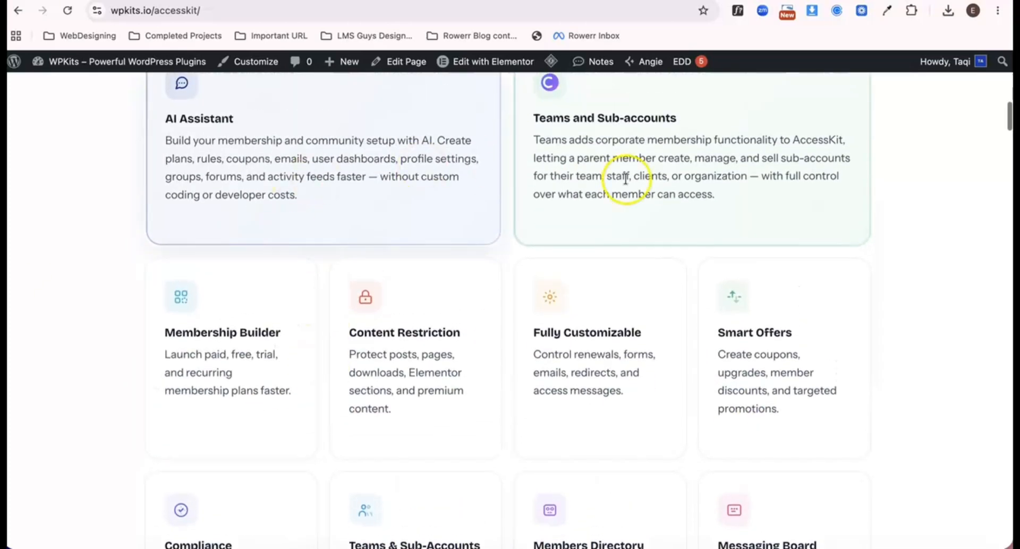
pyautogui.scroll(-15, 463, 446)
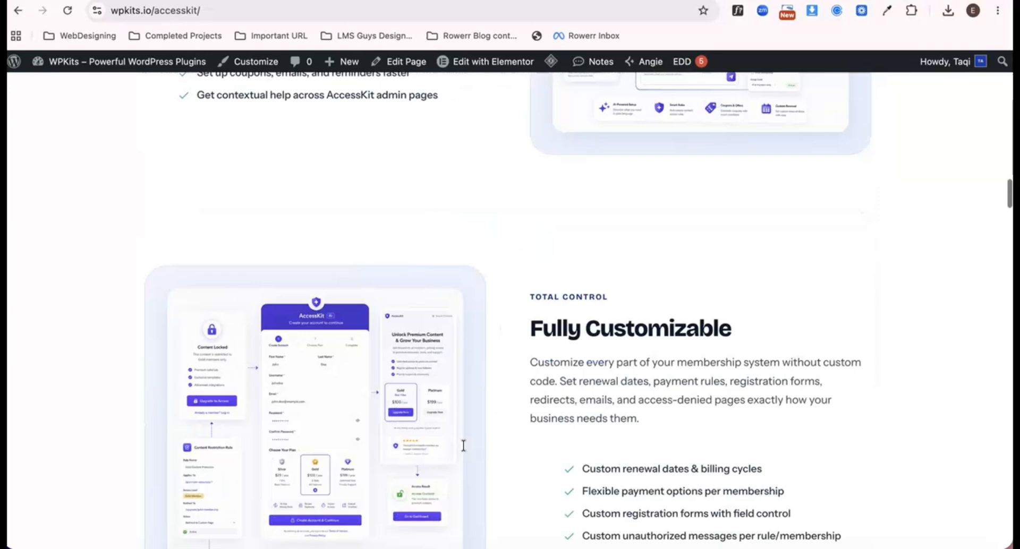
pyautogui.scroll(-20, 463, 446)
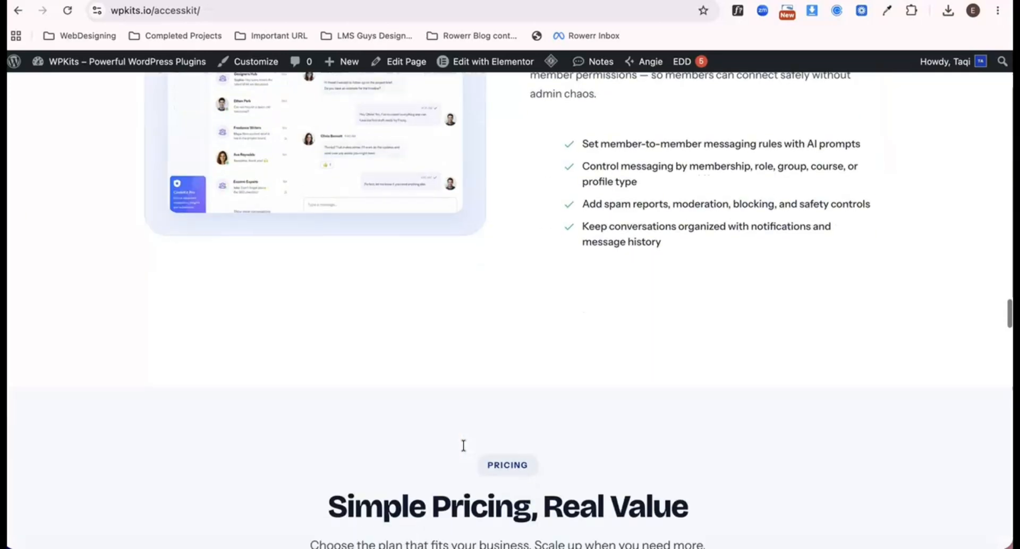
pyautogui.scroll(5, 463, 446)
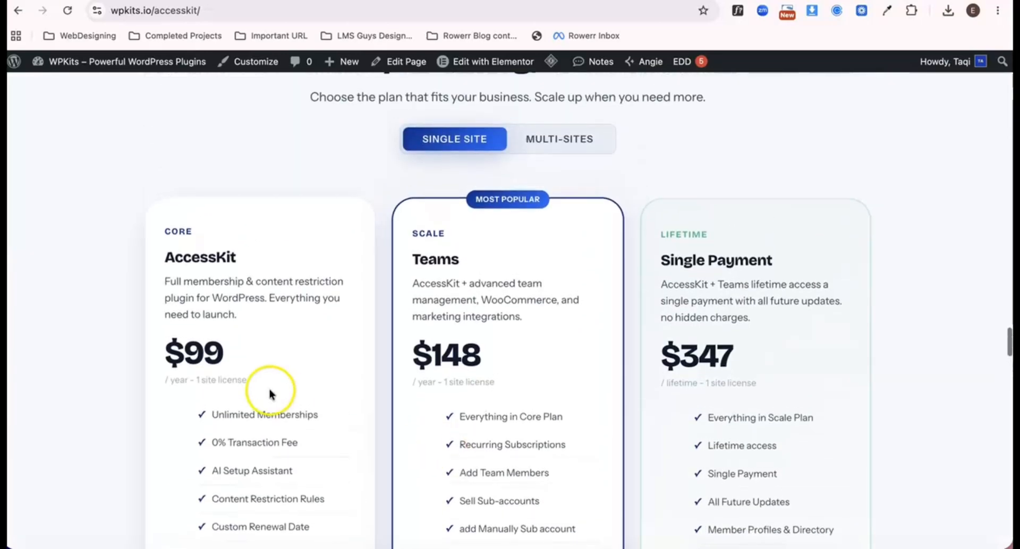
pyautogui.scroll(20, 773, 332)
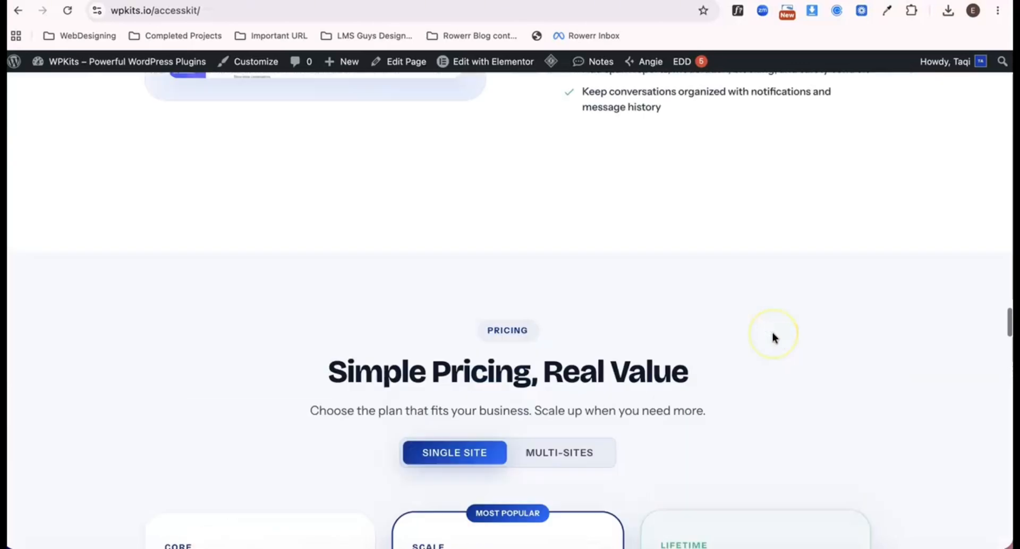